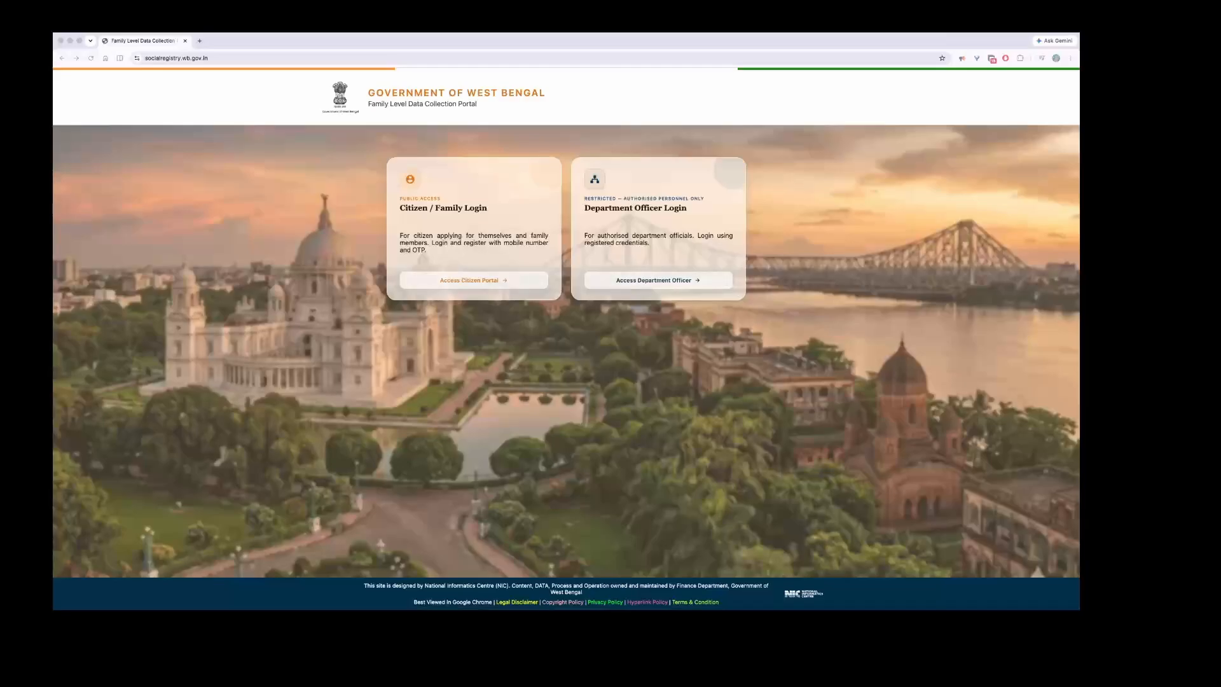
# Step: Zoom in and highlight the citizen PUBLIC ACCESS and officer restricted-access labels
pyautogui.press('super+equal')
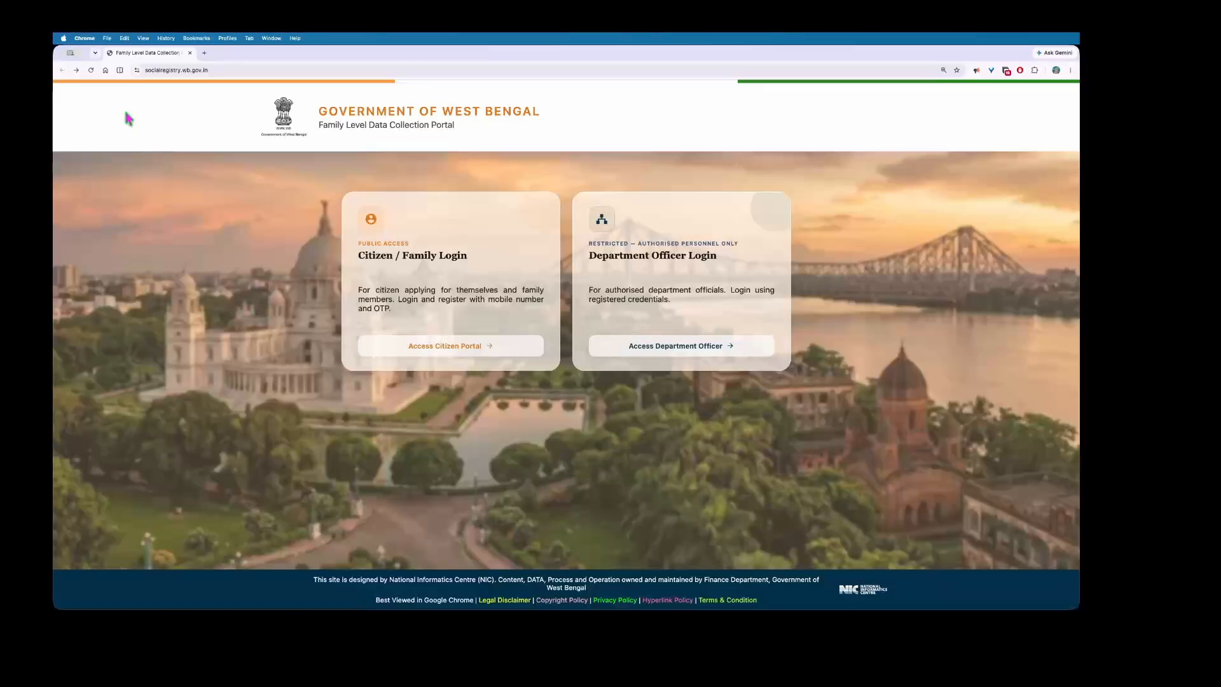
pyautogui.press('super+l')
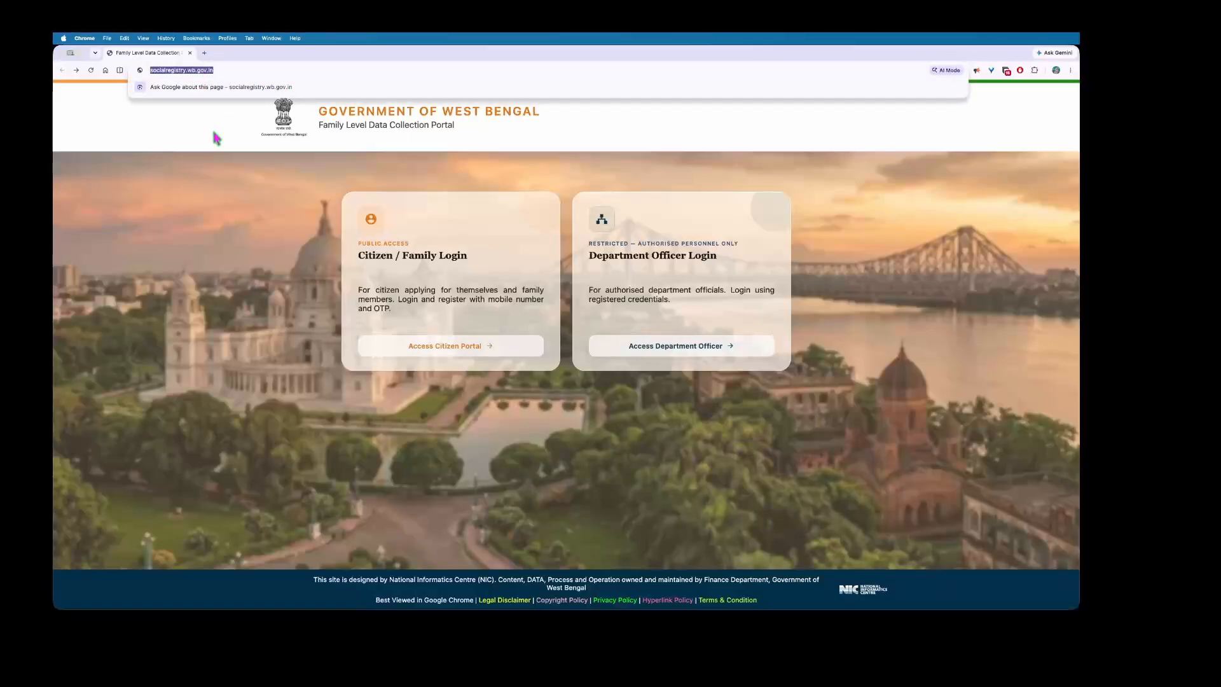
pyautogui.click(216, 138)
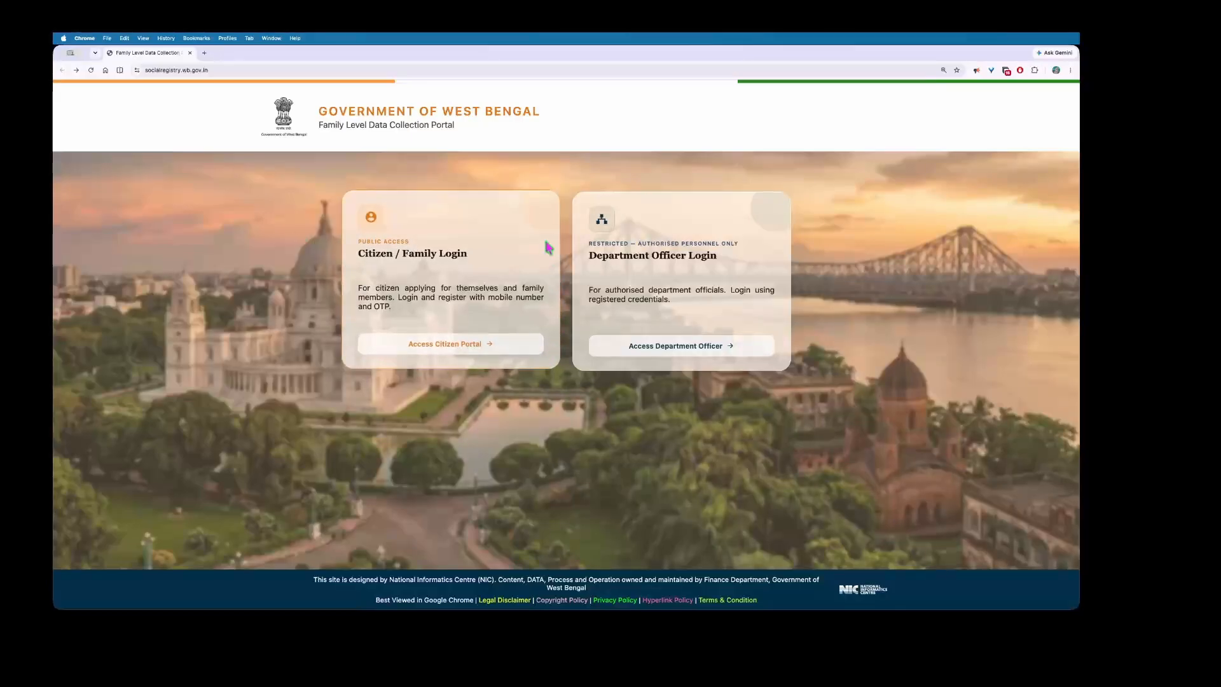
pyautogui.moveTo(360, 236); pyautogui.dragTo(422, 241)
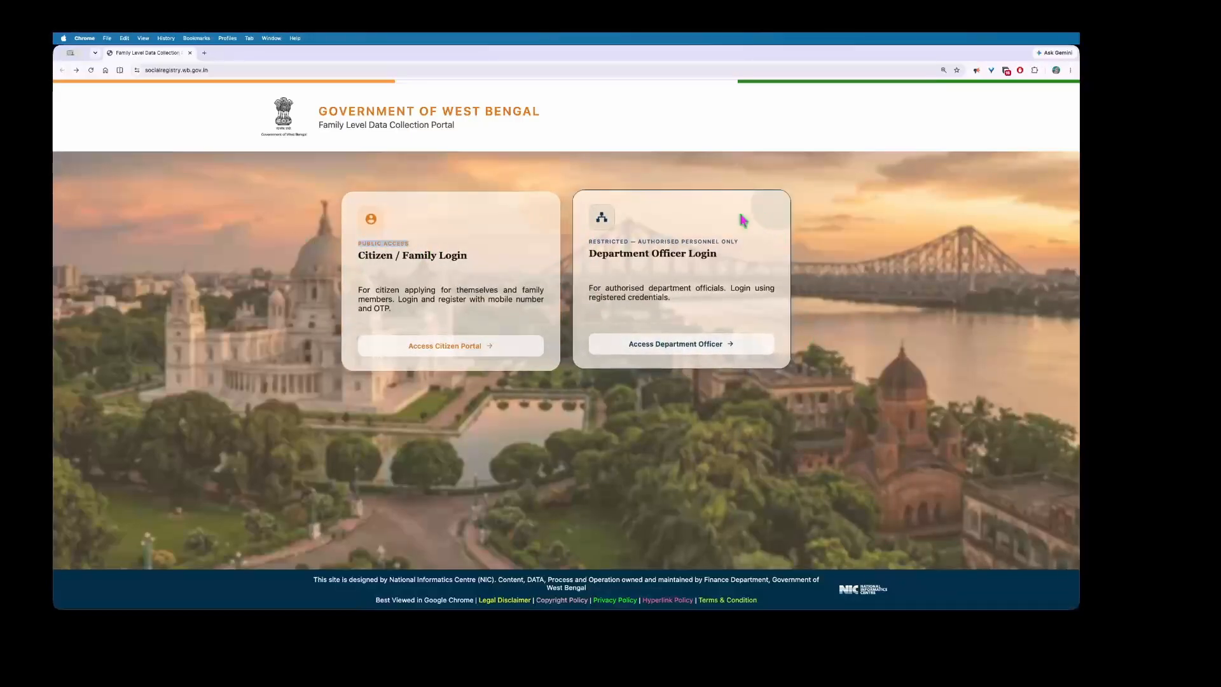
pyautogui.moveTo(590, 241); pyautogui.dragTo(744, 245)
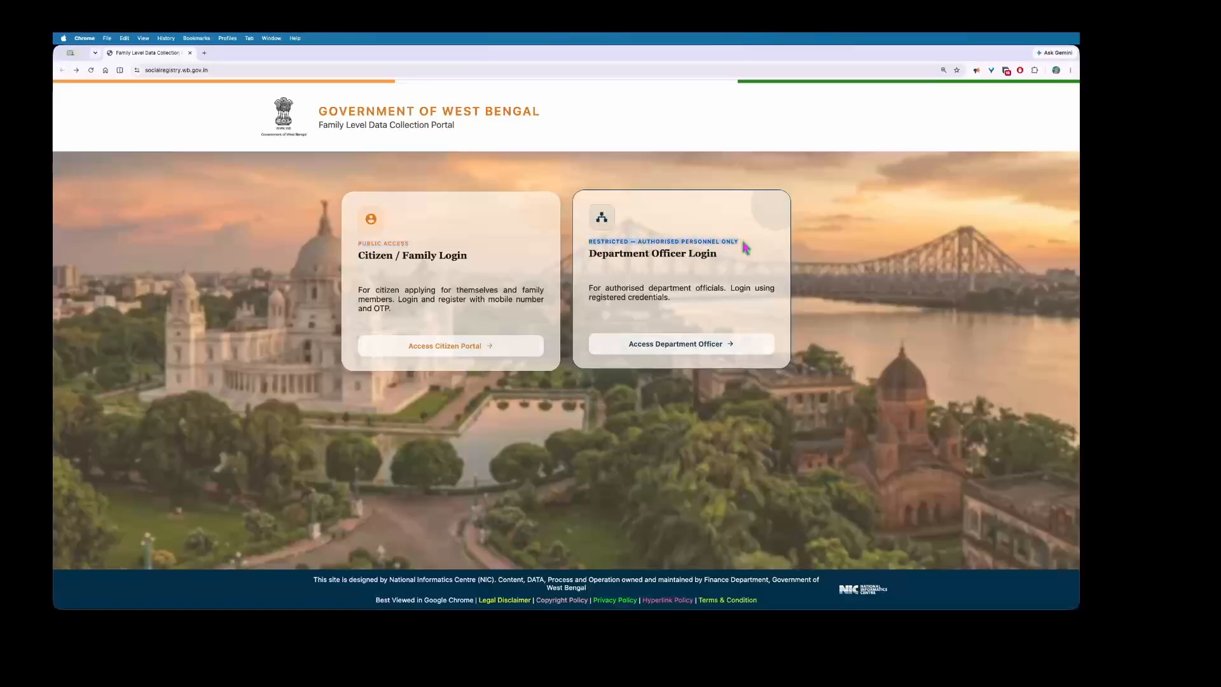
pyautogui.moveTo(357, 240); pyautogui.dragTo(419, 248)
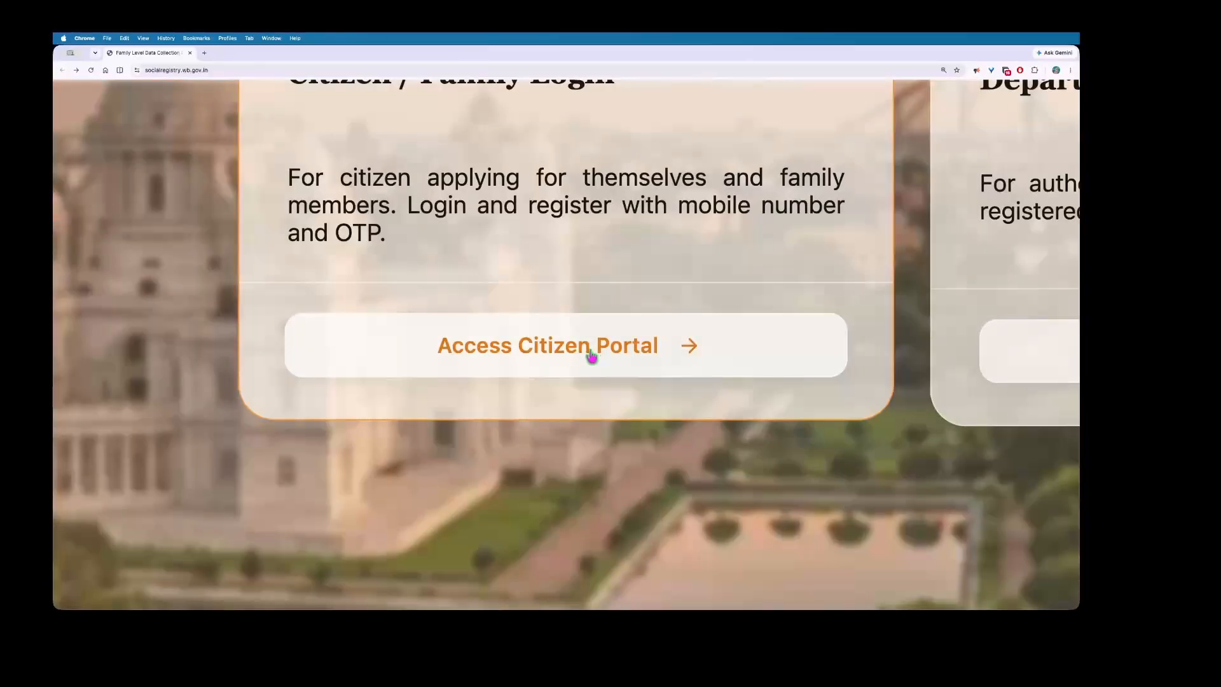
# Step: Open the citizen login portal and highlight the Prerequisites text about required documents
pyautogui.click(455, 347)
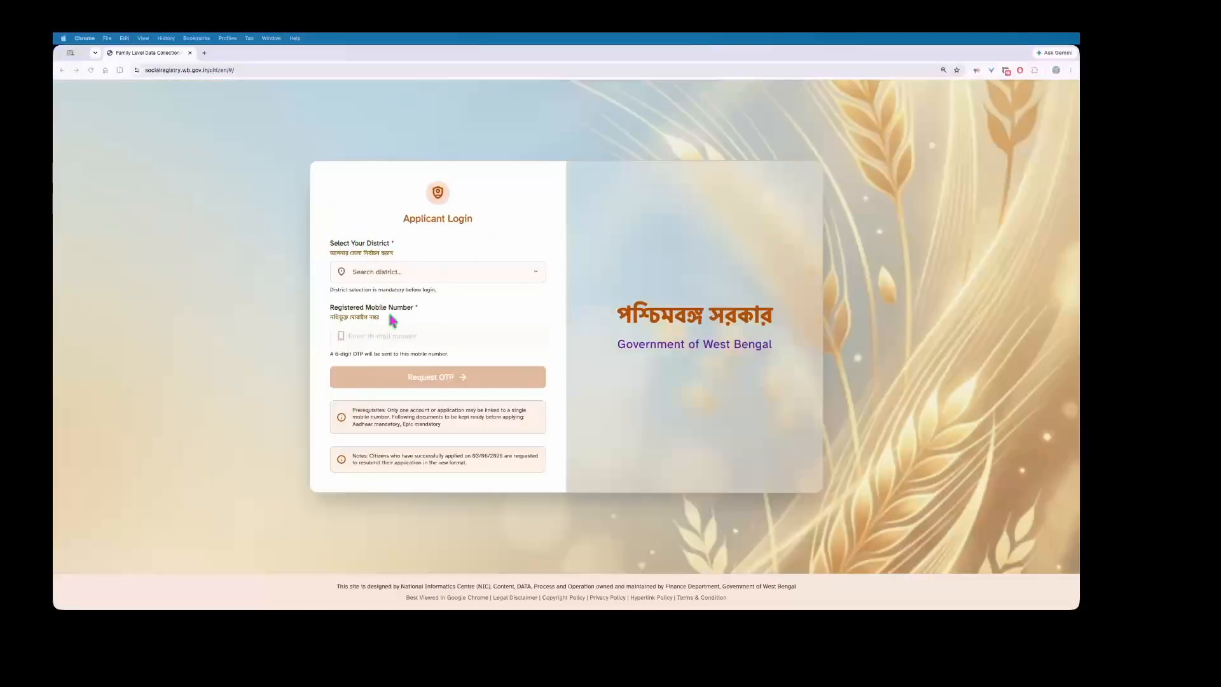
pyautogui.scroll(5, 392, 319)
pyautogui.moveTo(285, 323); pyautogui.dragTo(390, 324)
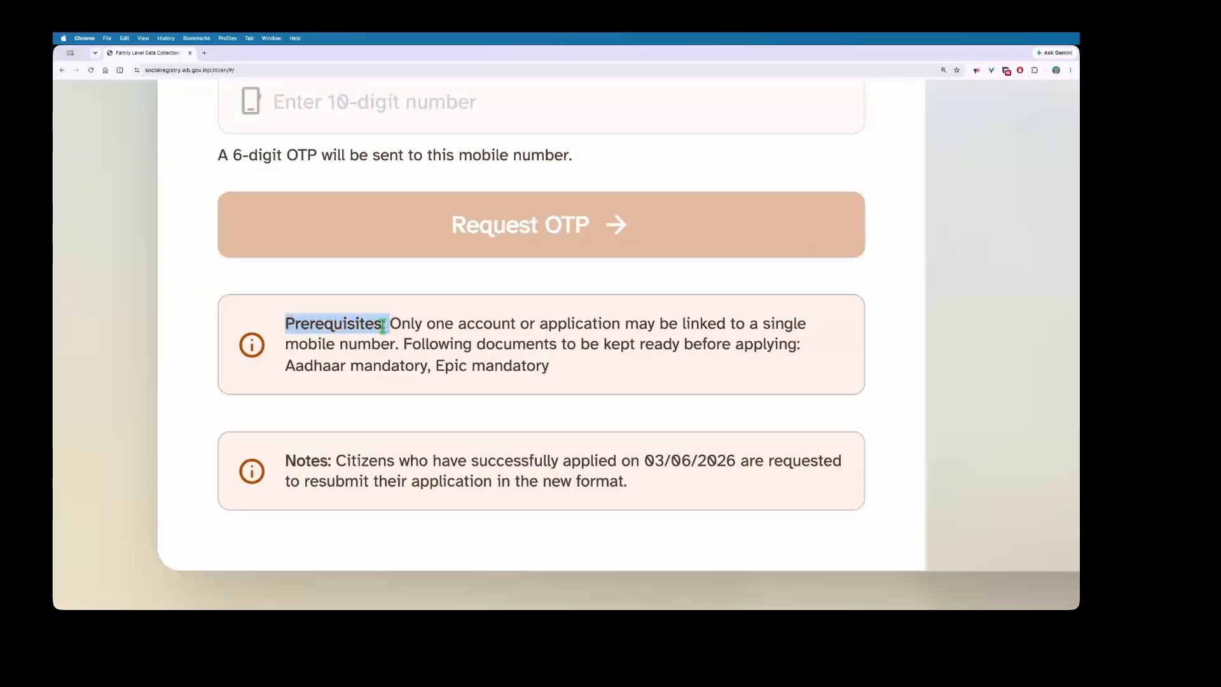
pyautogui.moveTo(286, 460); pyautogui.dragTo(327, 460)
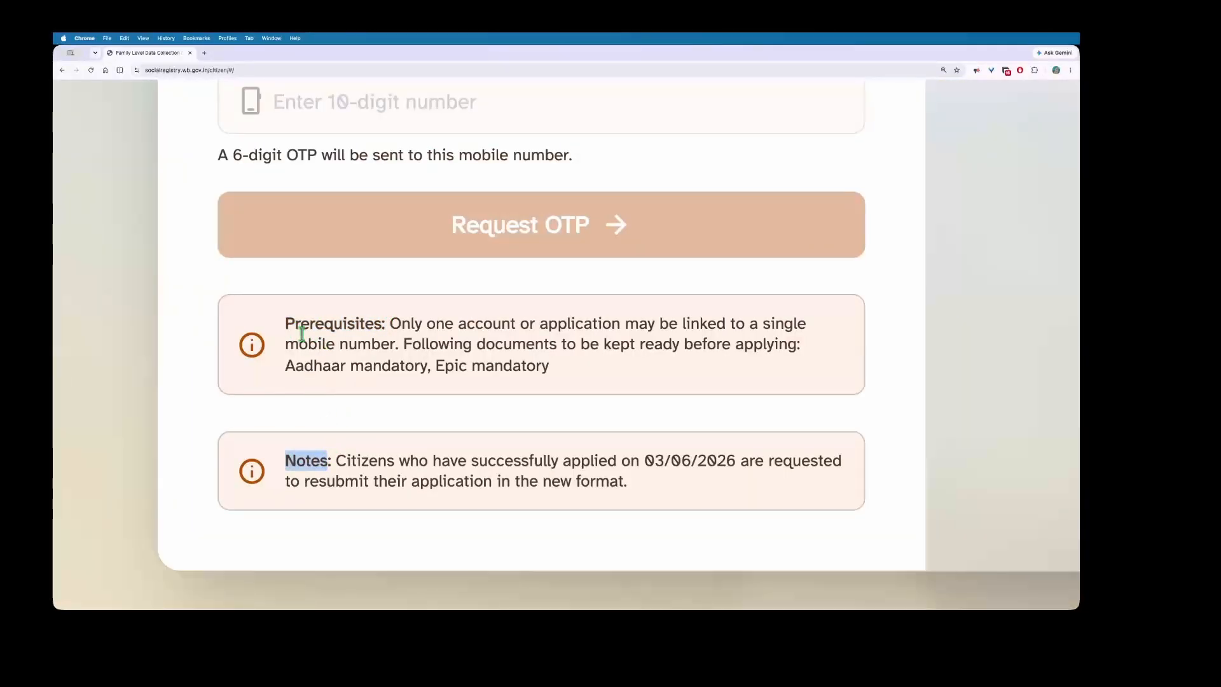
pyautogui.moveTo(285, 323); pyautogui.dragTo(547, 367)
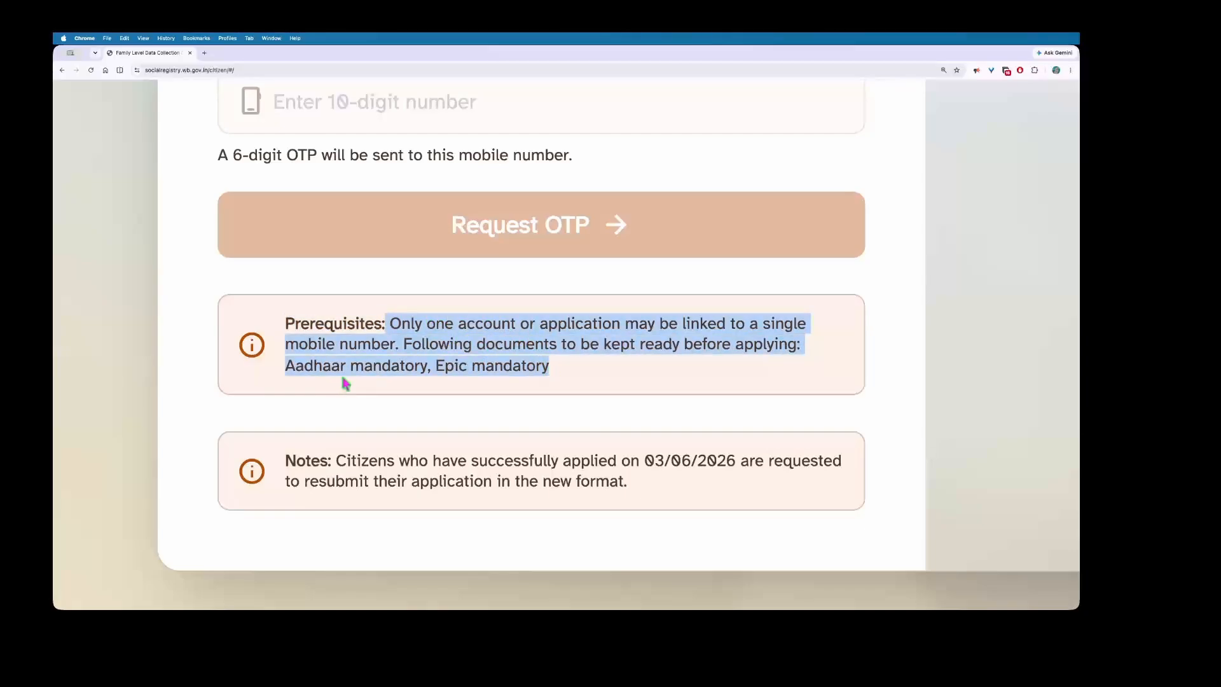
pyautogui.scroll(-1, 452, 381)
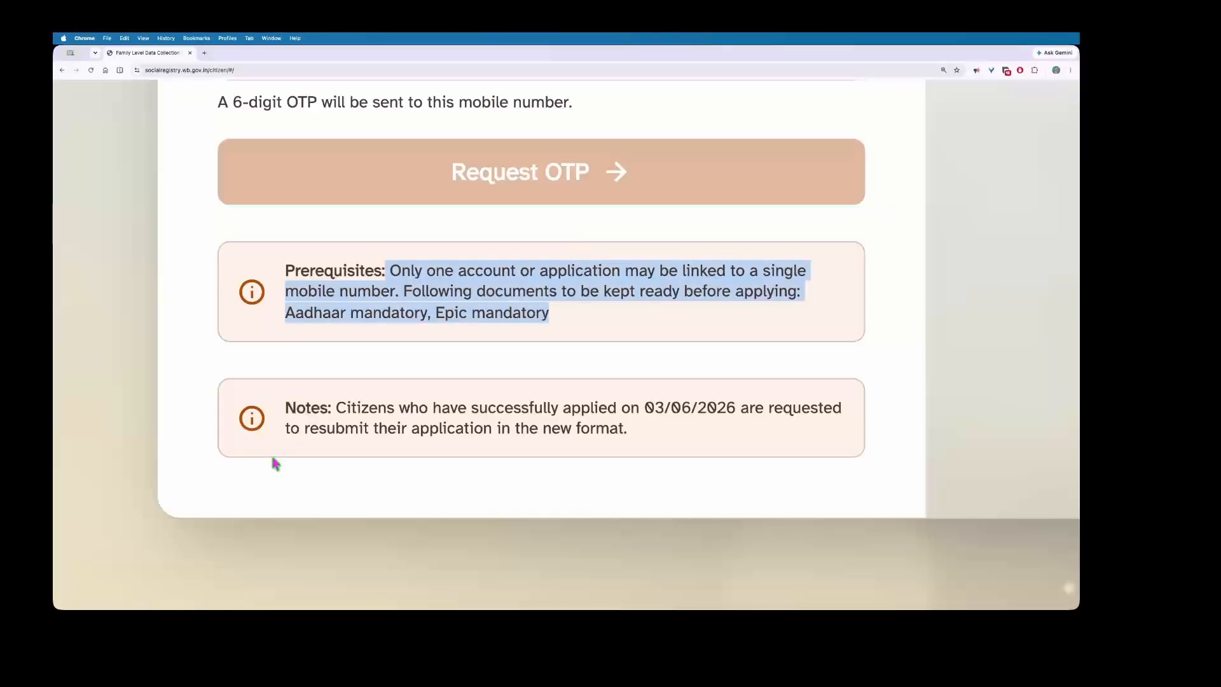
pyautogui.click(342, 407)
# Step: Highlight the notes about applying on 03/06/2026 and resubmitting in the new format
pyautogui.moveTo(342, 407); pyautogui.dragTo(736, 407)
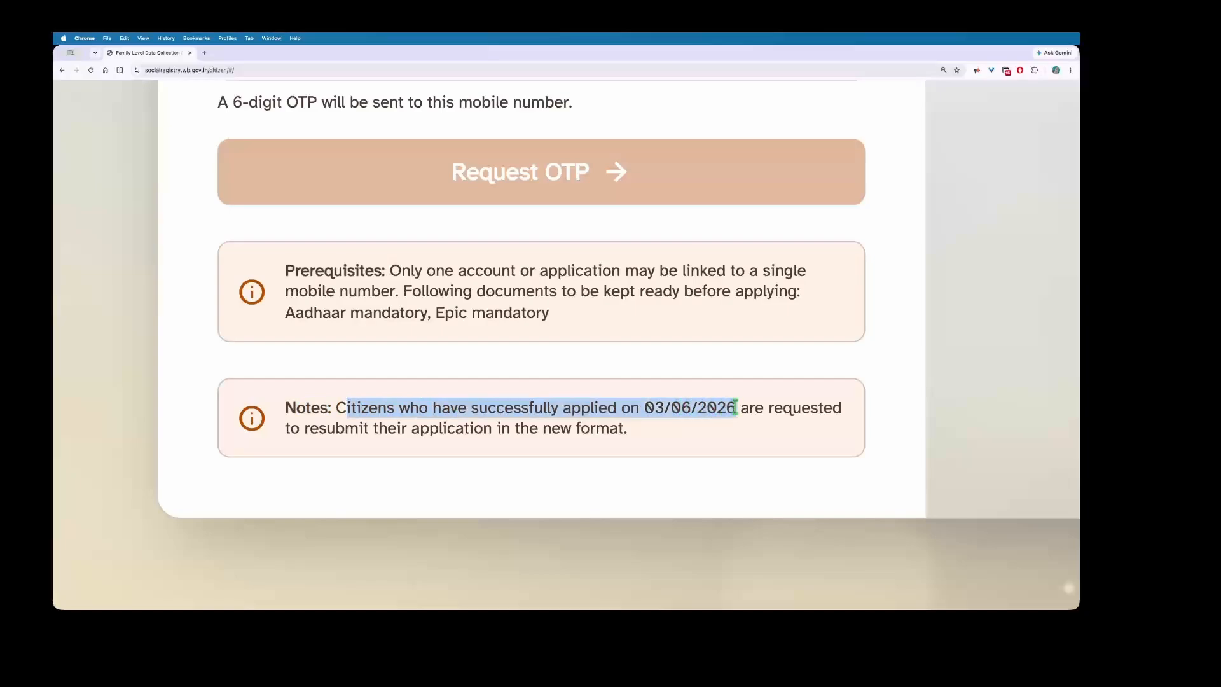
pyautogui.click(796, 408)
pyautogui.moveTo(373, 431); pyautogui.dragTo(619, 431)
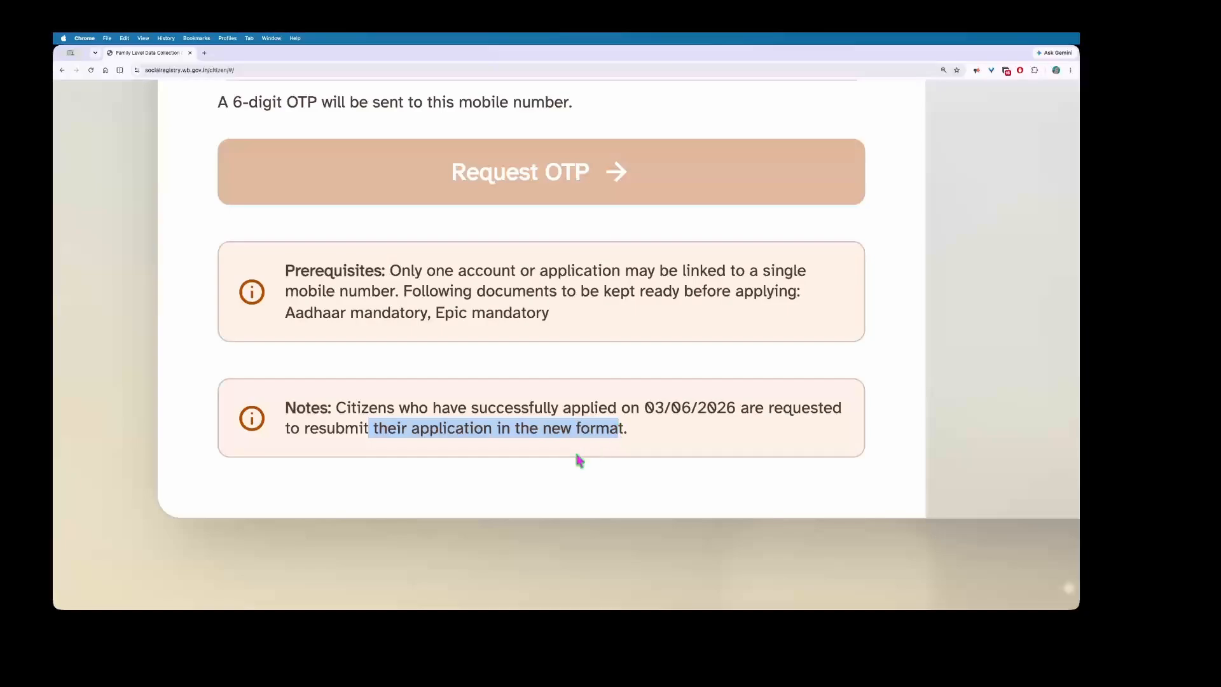
pyautogui.moveTo(519, 431); pyautogui.dragTo(622, 431)
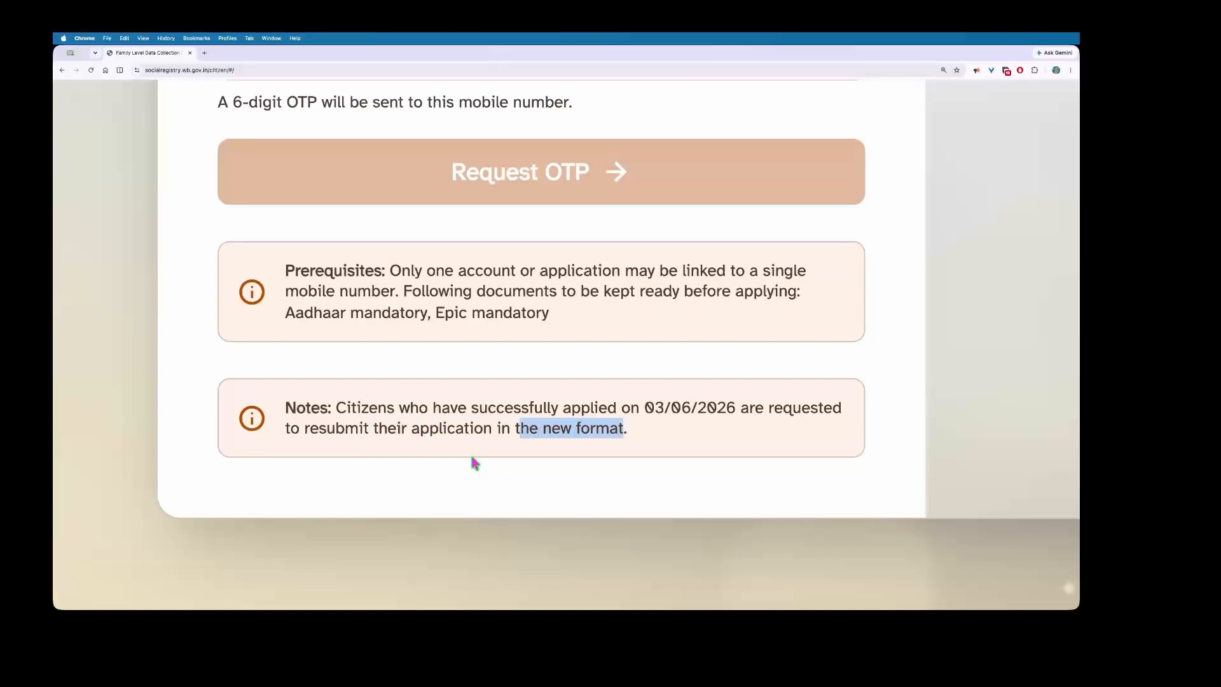
pyautogui.scroll(-5, 469, 454)
pyautogui.scroll(5, 444, 246)
pyautogui.scroll(-2, 441, 280)
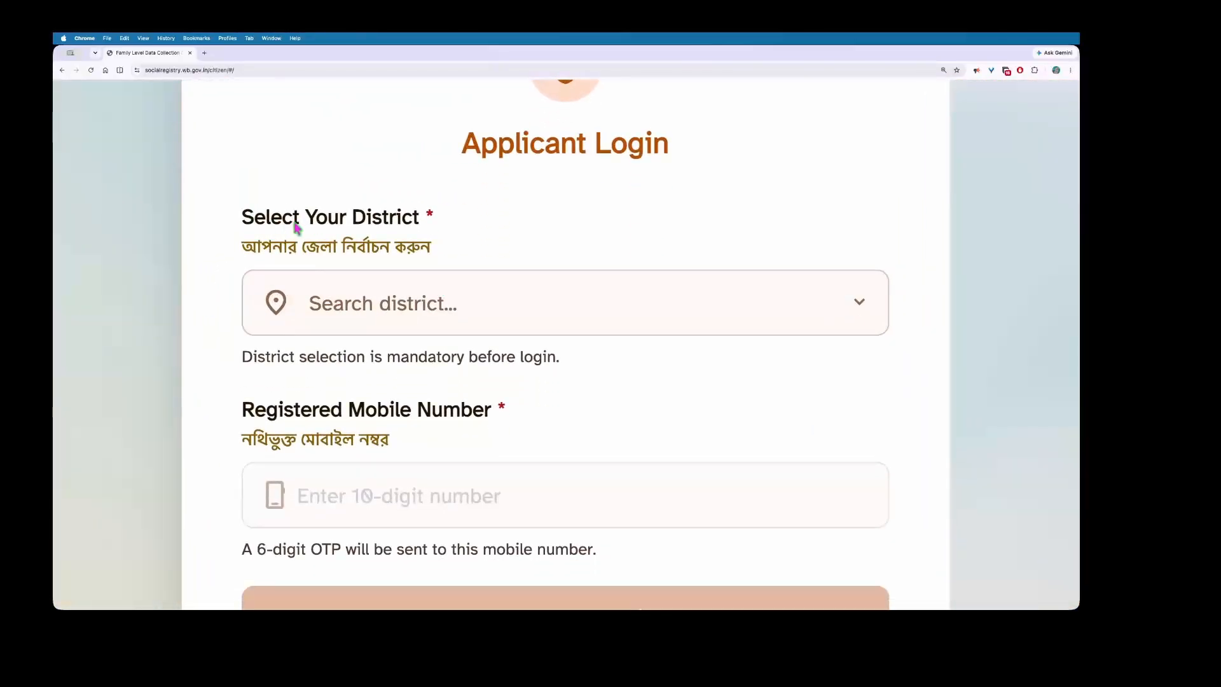
pyautogui.scroll(-2, 381, 229)
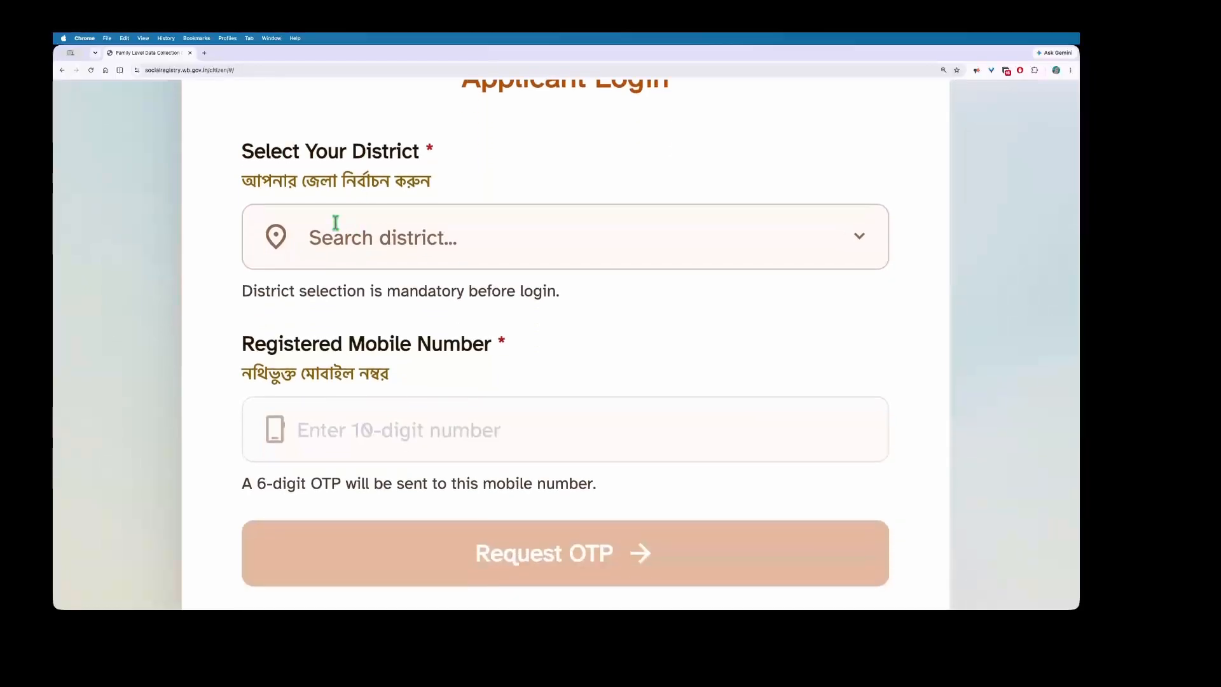
# Step: Search 'Jhar' and select JHARGRAM as the district
pyautogui.click(417, 241)
pyautogui.write('Jhar')
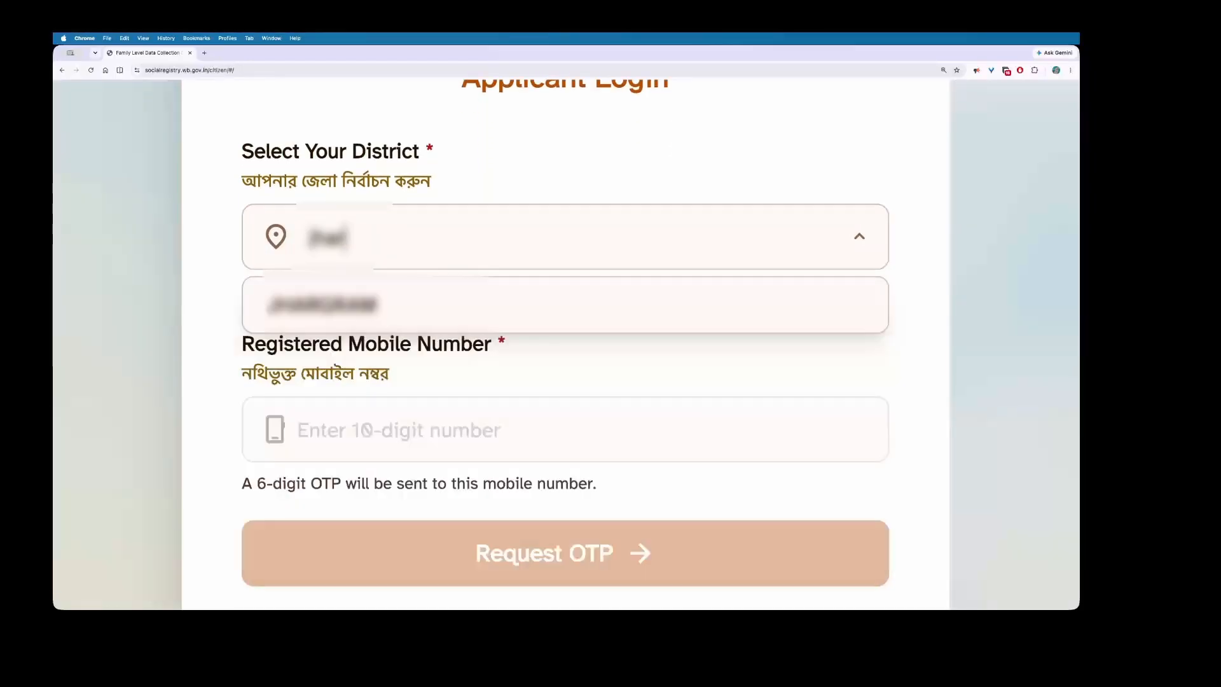
pyautogui.click(431, 310)
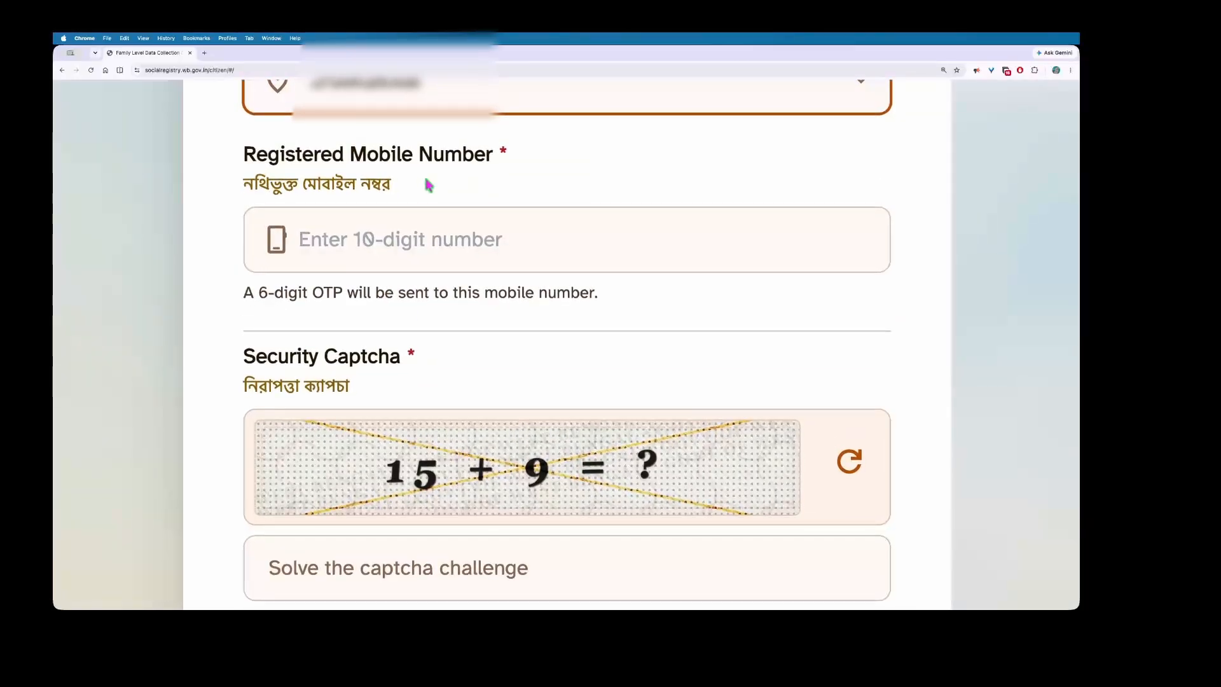
# Step: Enter the registered mobile number, answer the captcha with 24 and request the OTP
pyautogui.click(427, 244)
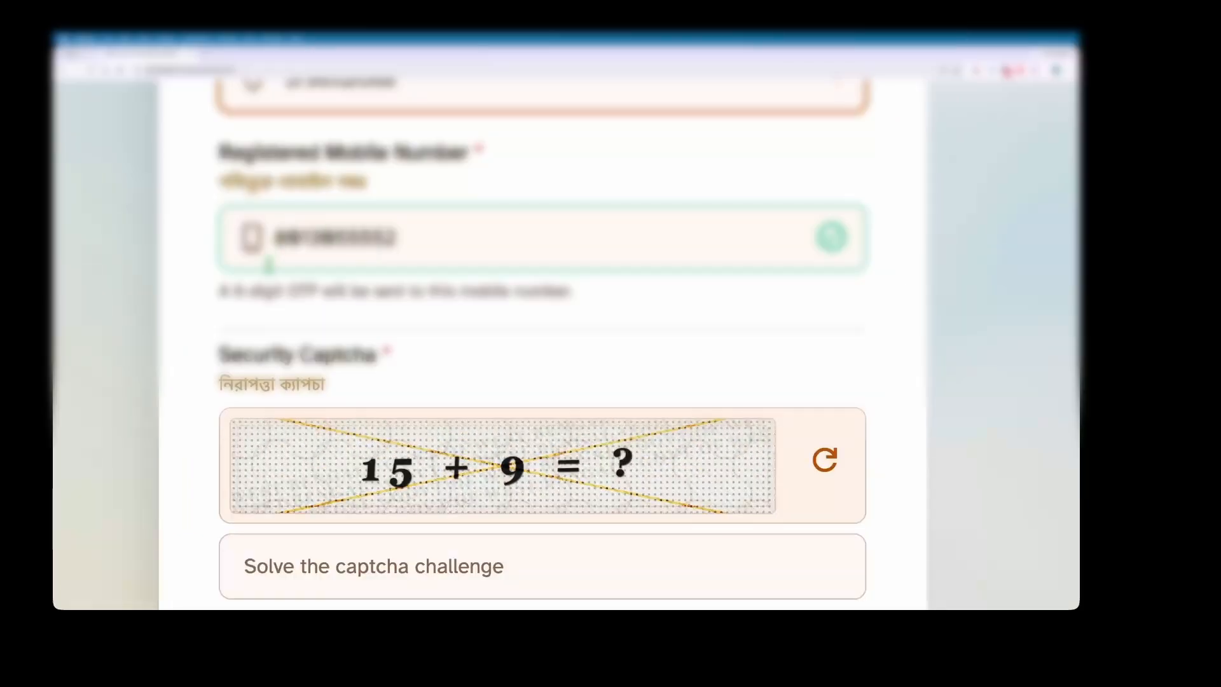
pyautogui.scroll(-3, 370, 338)
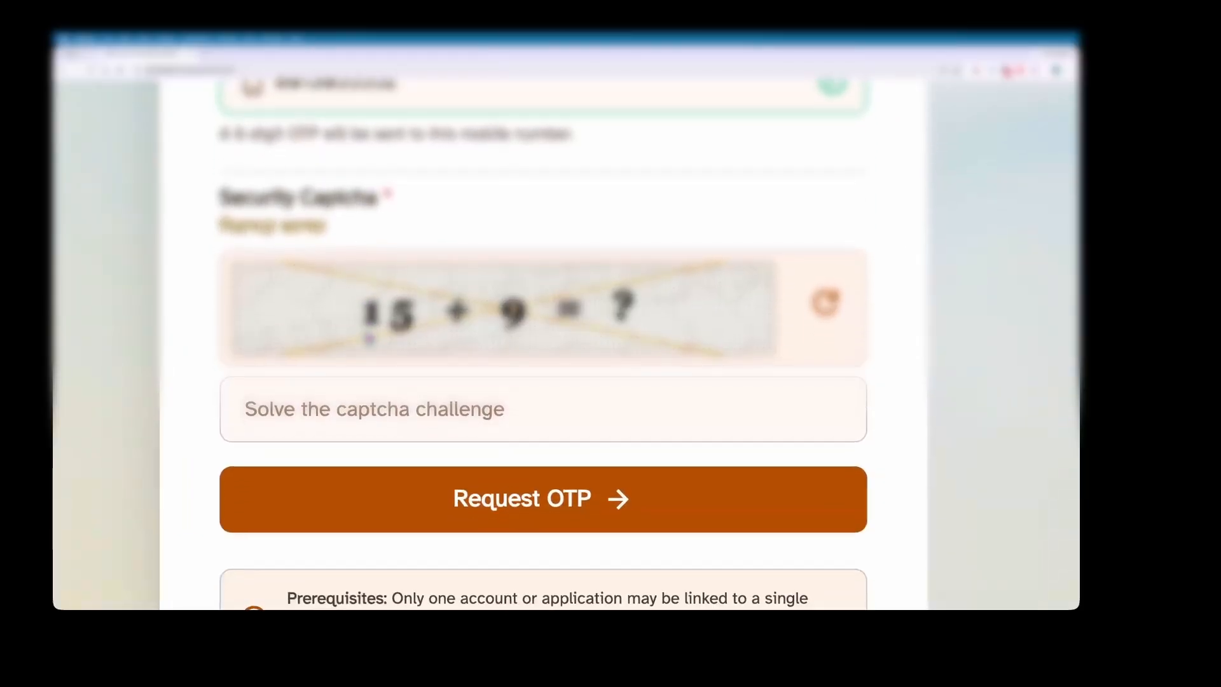
pyautogui.scroll(-2, 369, 337)
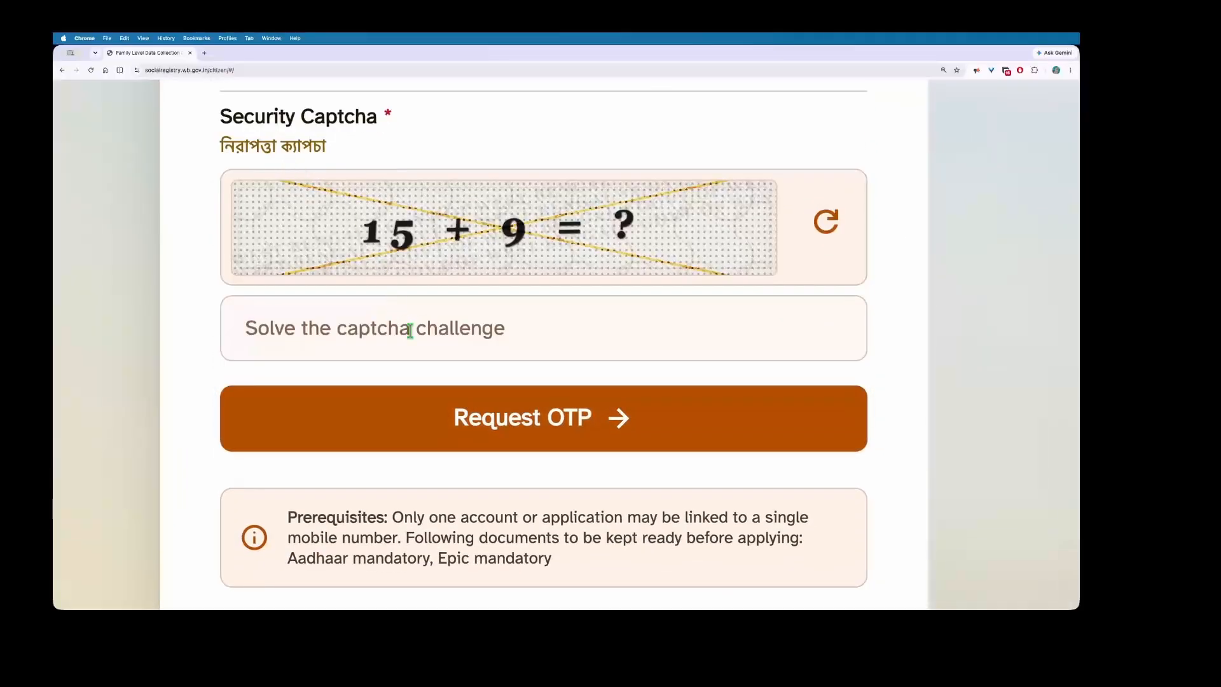
pyautogui.click(410, 330)
pyautogui.write('24')
pyautogui.scroll(-2, 456, 363)
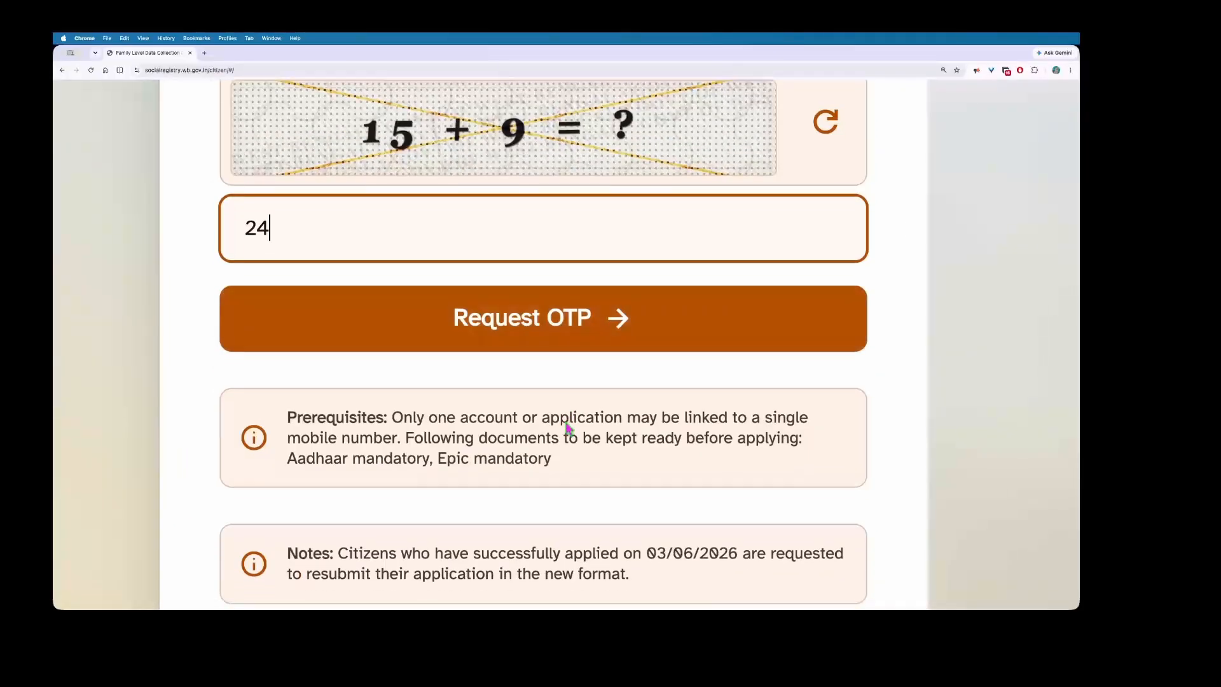
pyautogui.scroll(-1, 466, 338)
pyautogui.click(500, 318)
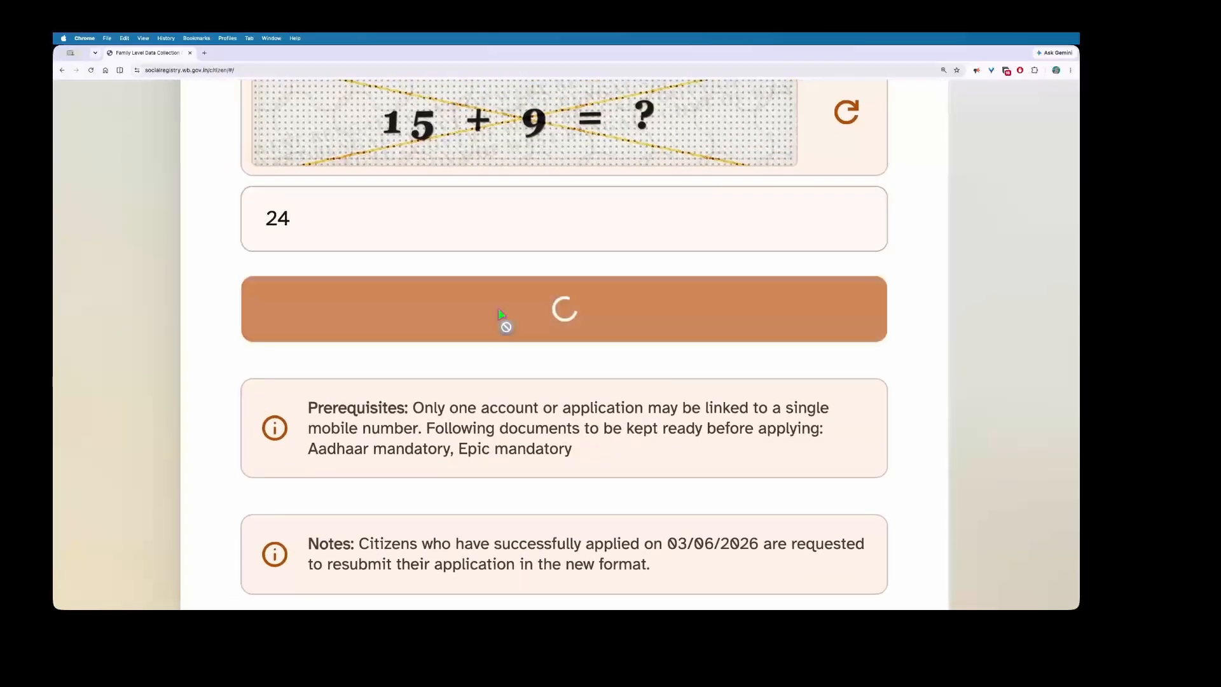
pyautogui.scroll(5, 463, 335)
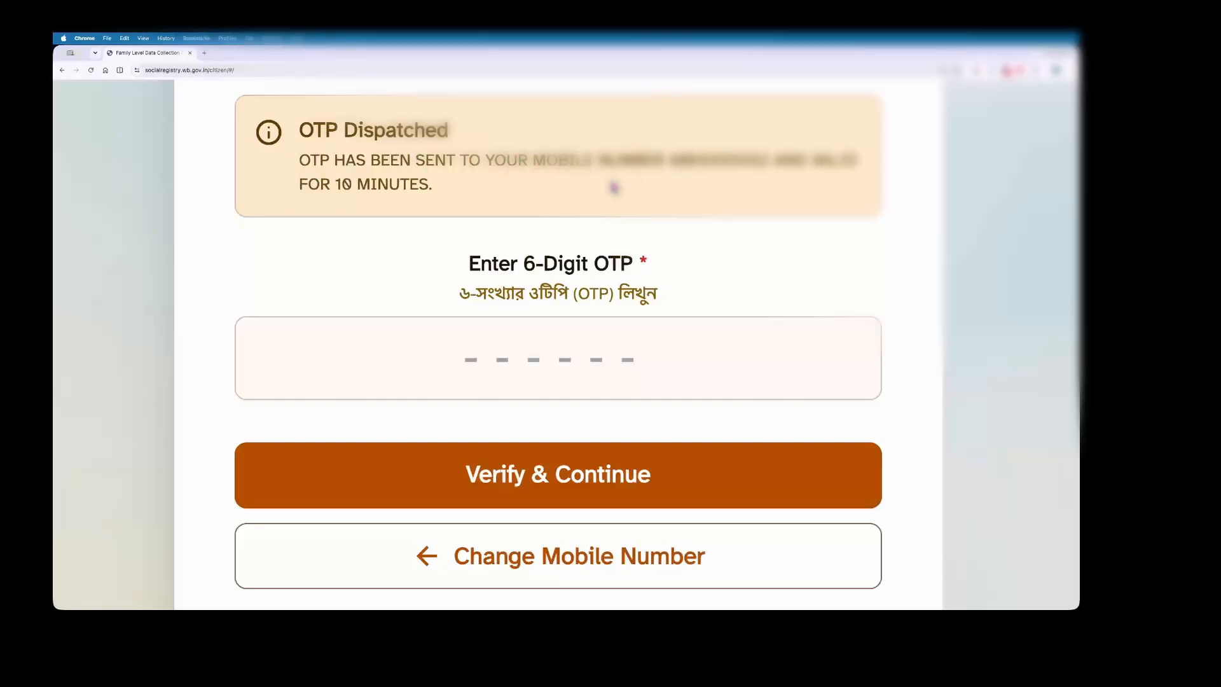
# Step: Highlight the OTP-sent message and focus the 6-digit OTP field
pyautogui.scroll(-1, 380, 227)
pyautogui.moveTo(300, 176); pyautogui.dragTo(455, 183)
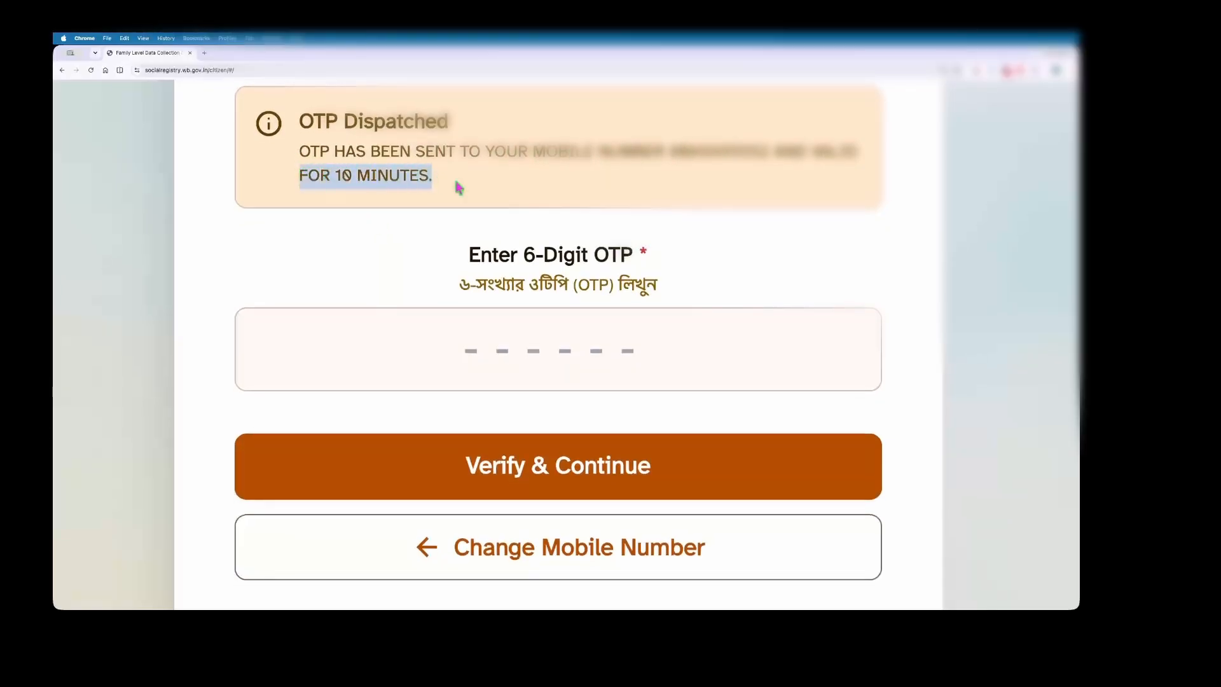
pyautogui.scroll(-2, 449, 230)
pyautogui.click(493, 218)
pyautogui.scroll(1, 493, 218)
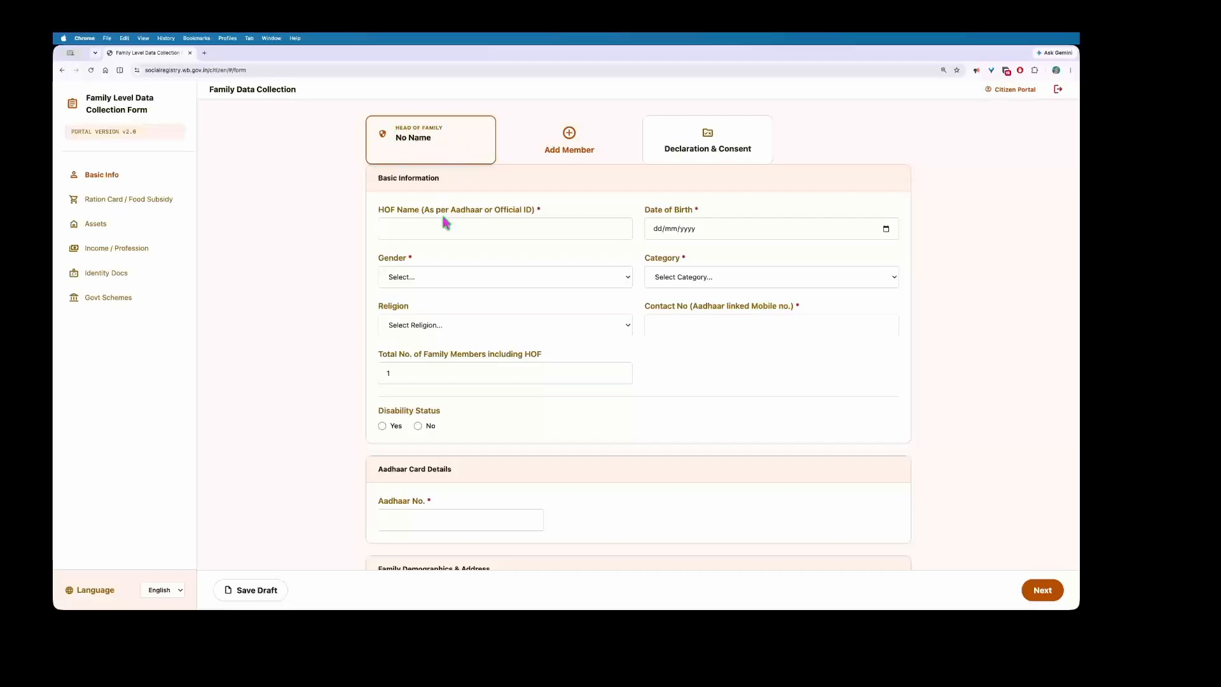
pyautogui.scroll(-5, 416, 286)
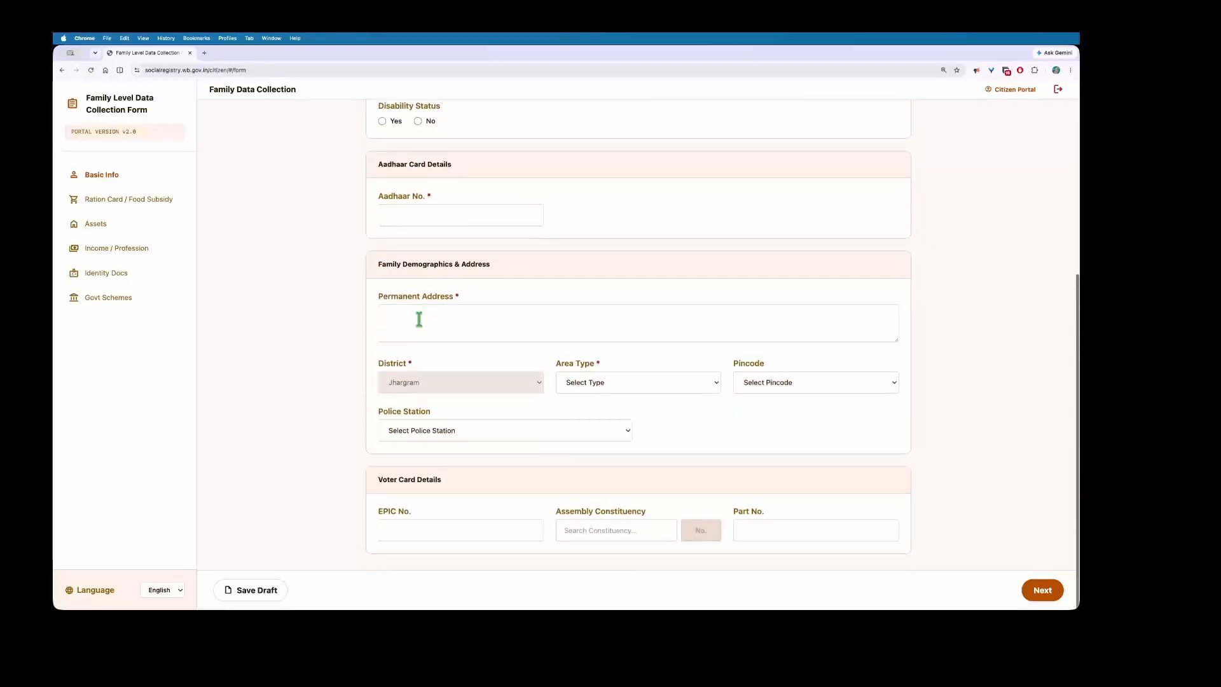
pyautogui.scroll(5, 407, 286)
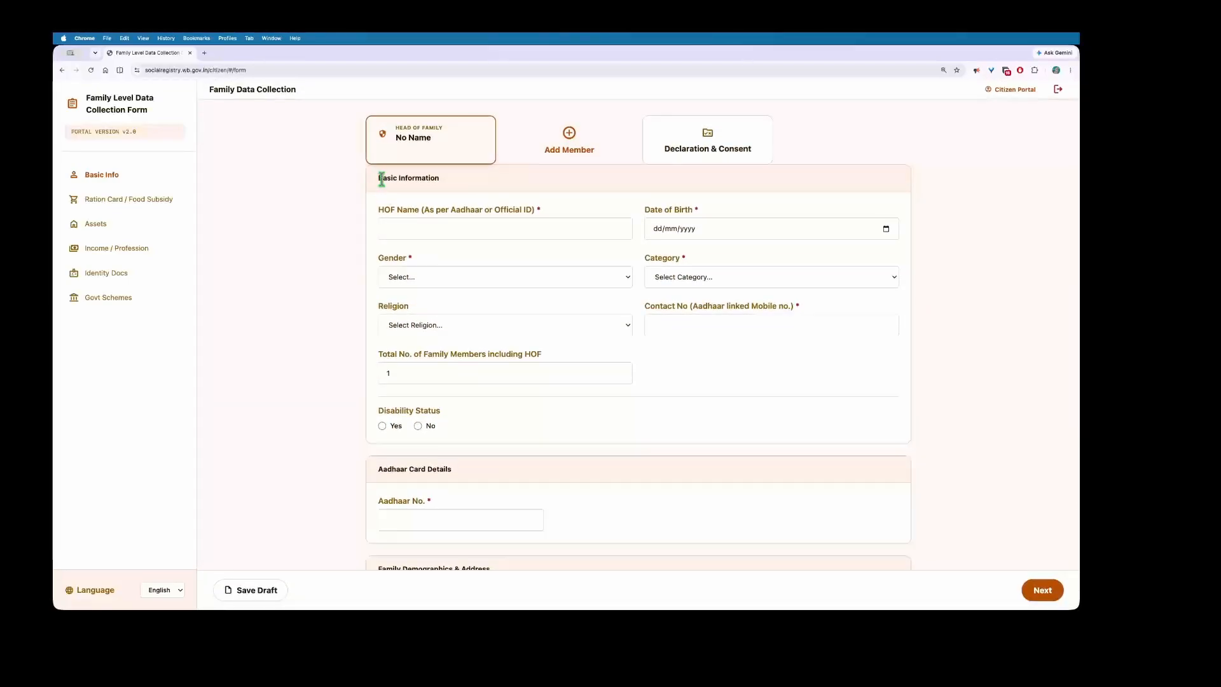
pyautogui.tripleClick(382, 179)
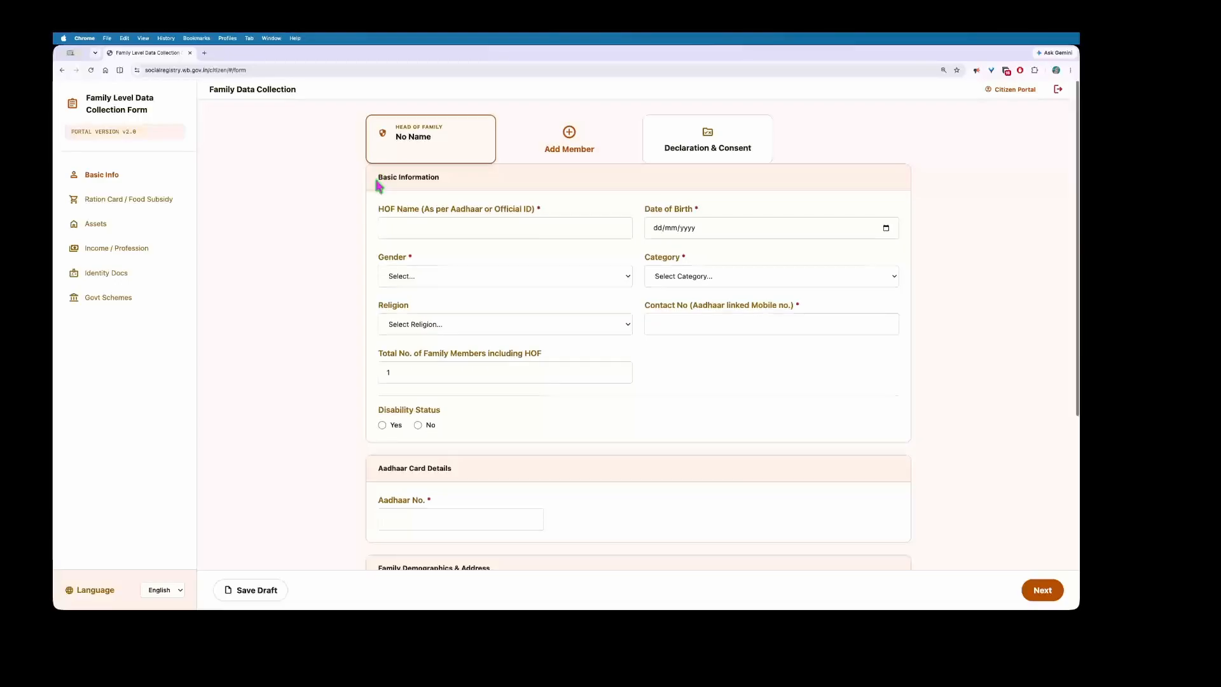
pyautogui.scroll(-1, 376, 228)
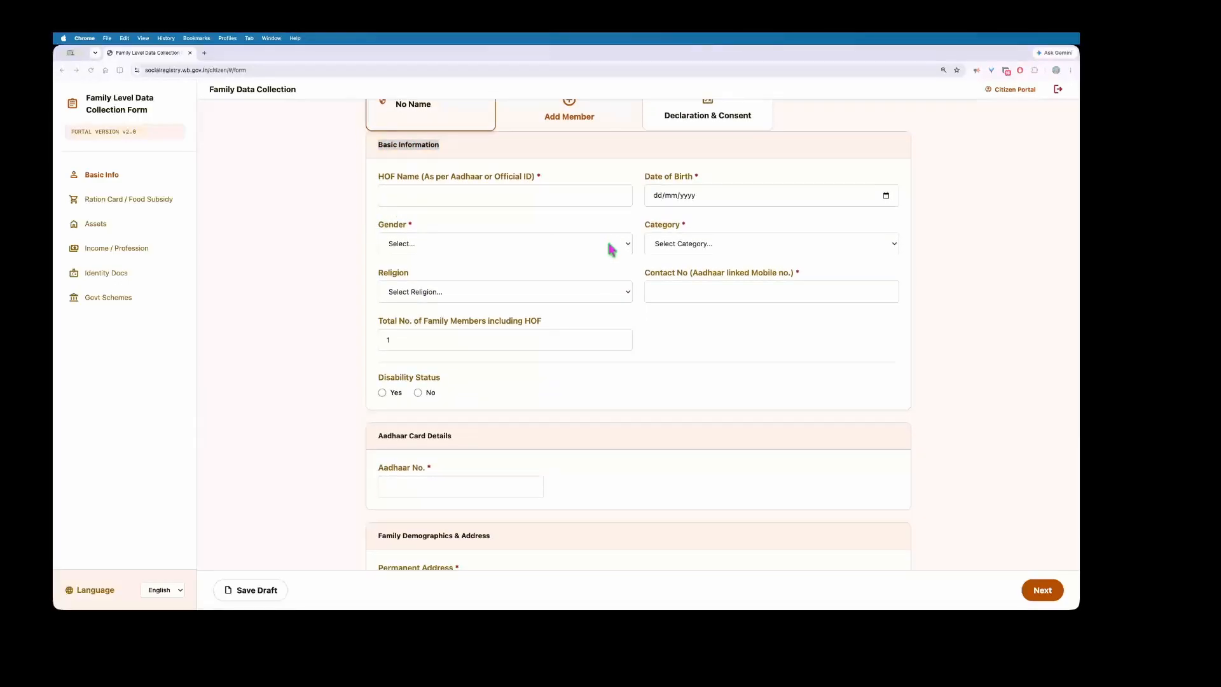
pyautogui.click(443, 193)
pyautogui.moveTo(425, 180); pyautogui.dragTo(531, 180)
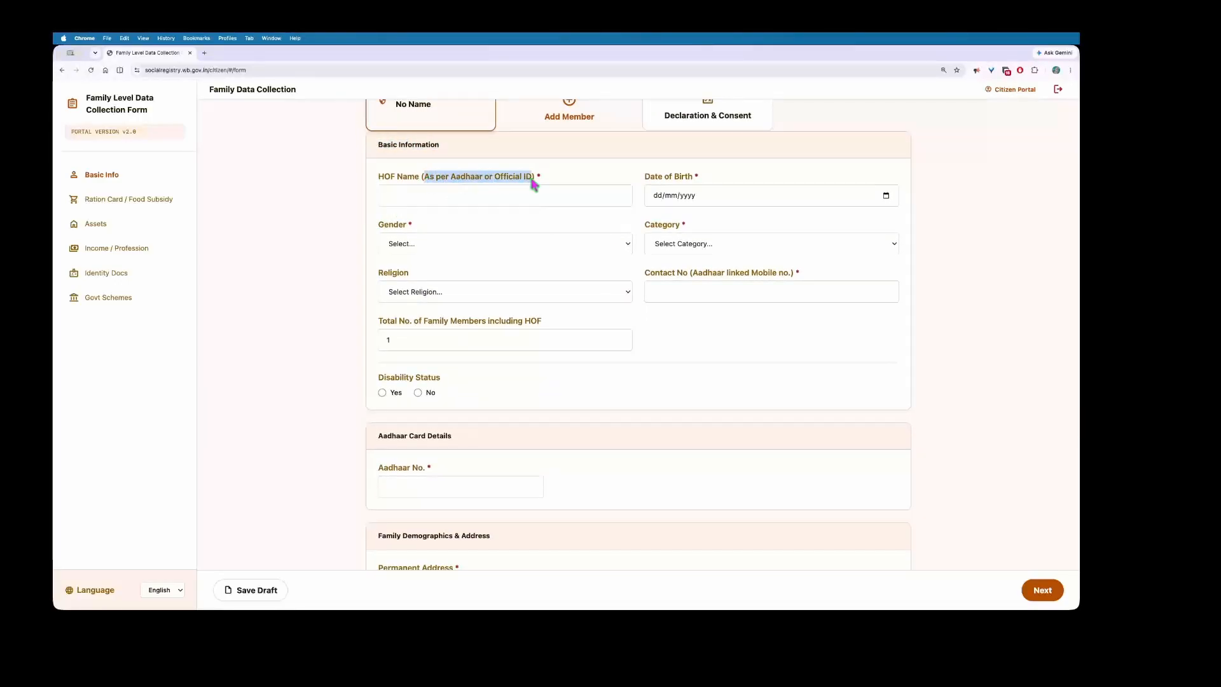
pyautogui.click(498, 194)
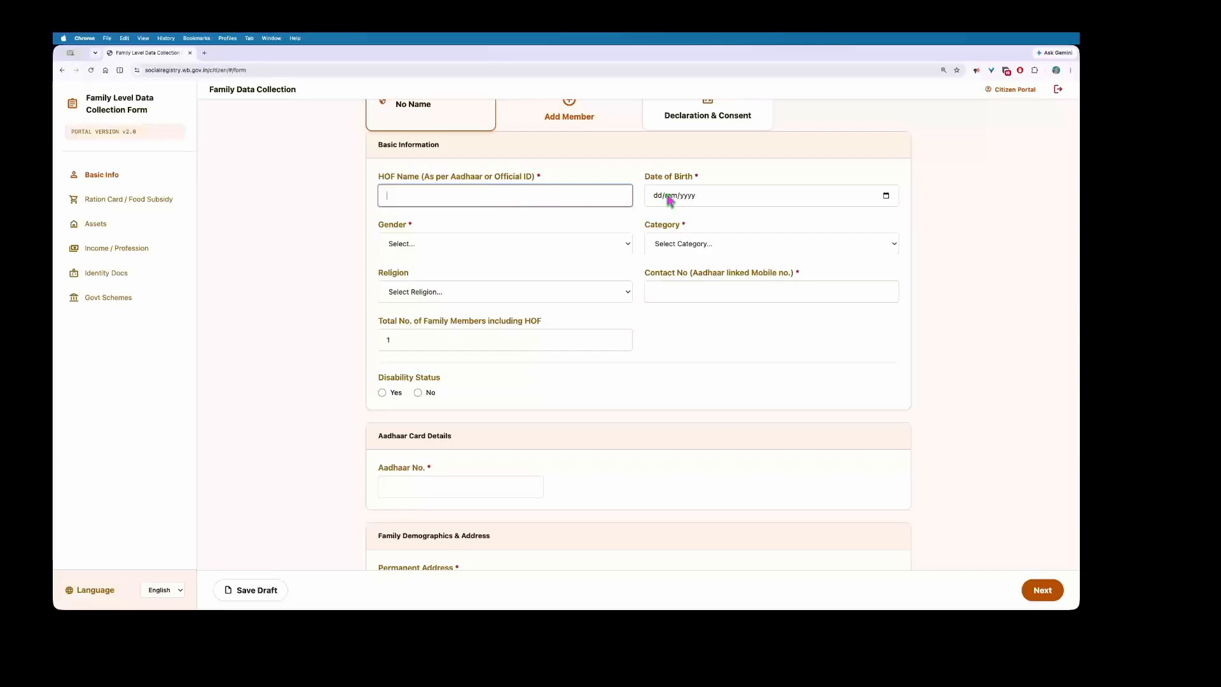
pyautogui.click(886, 197)
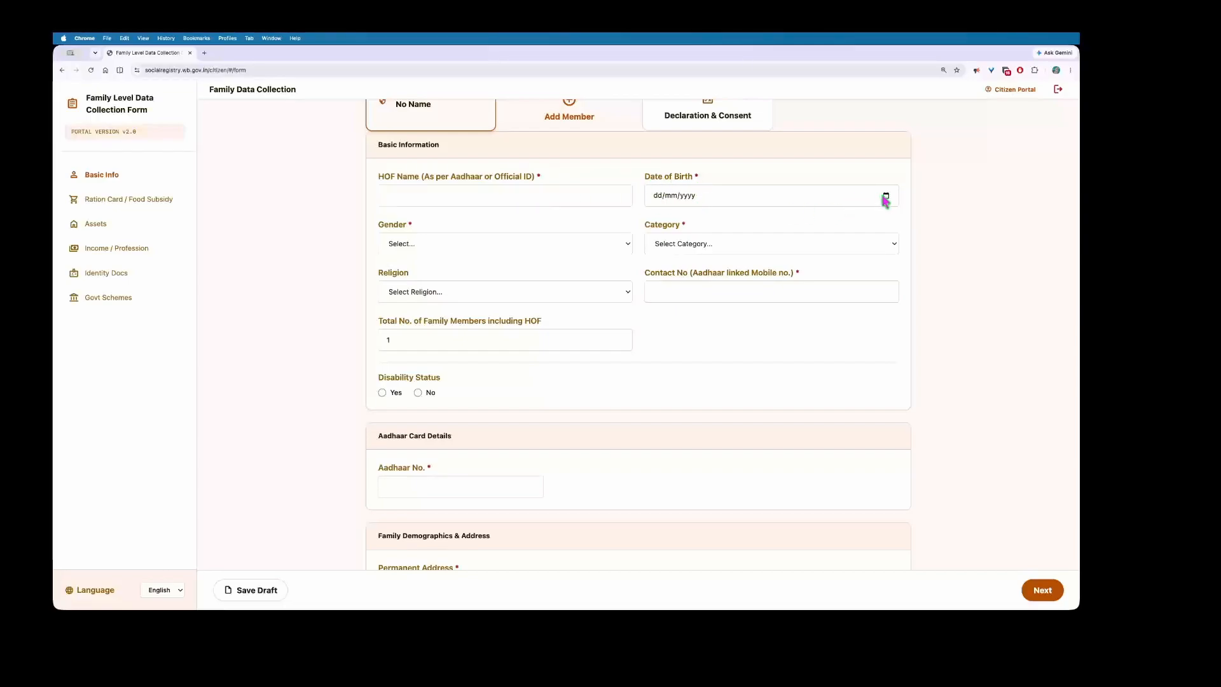
# Step: Pick 1986, February, day 9 in the Date of Birth calendar
pyautogui.click(664, 218)
pyautogui.click(885, 196)
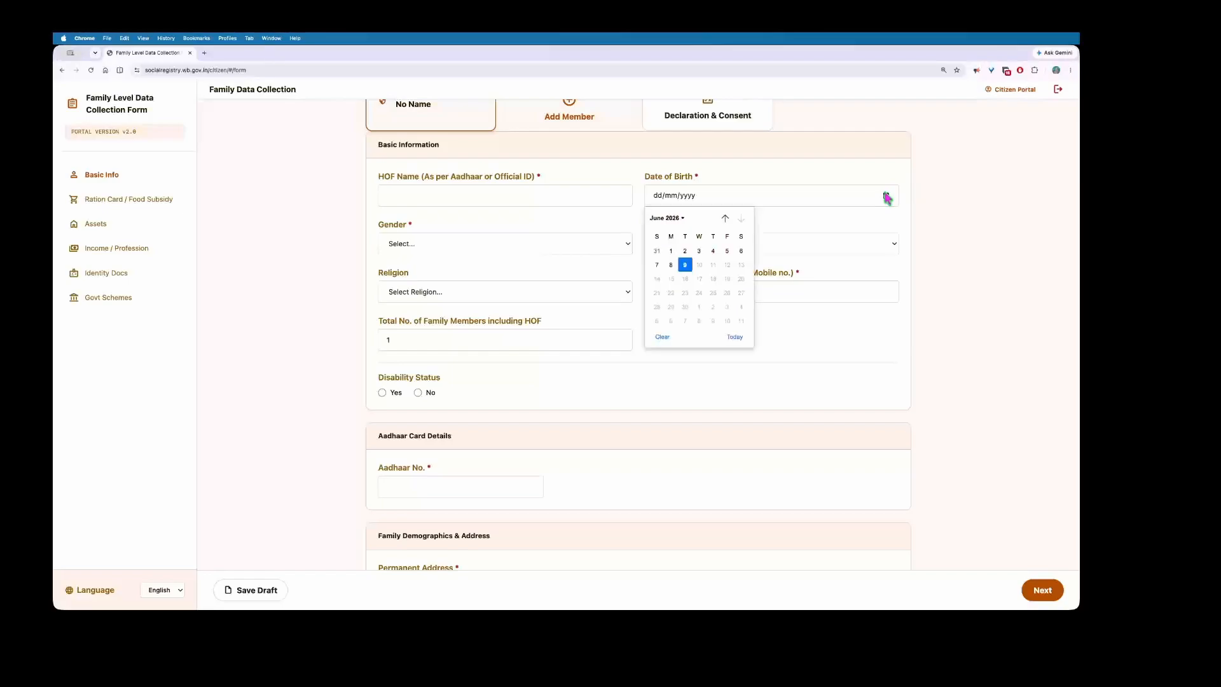
pyautogui.click(672, 219)
pyautogui.scroll(3, 686, 248)
pyautogui.scroll(5, 687, 244)
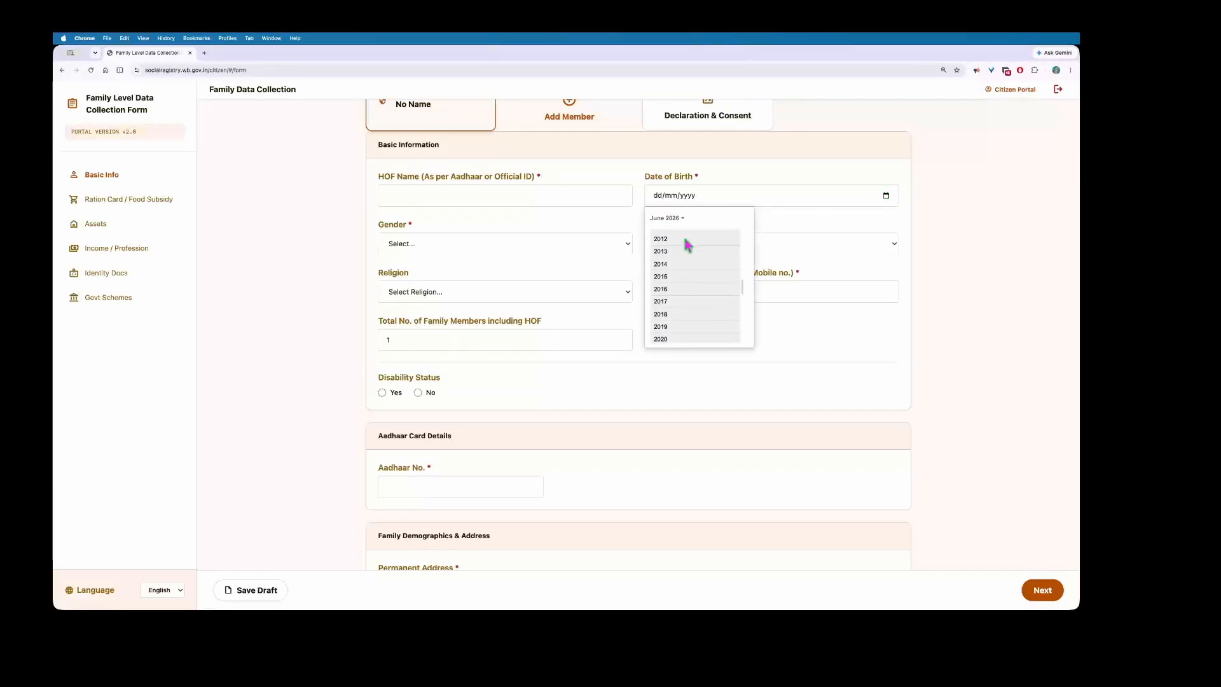
pyautogui.scroll(1, 687, 245)
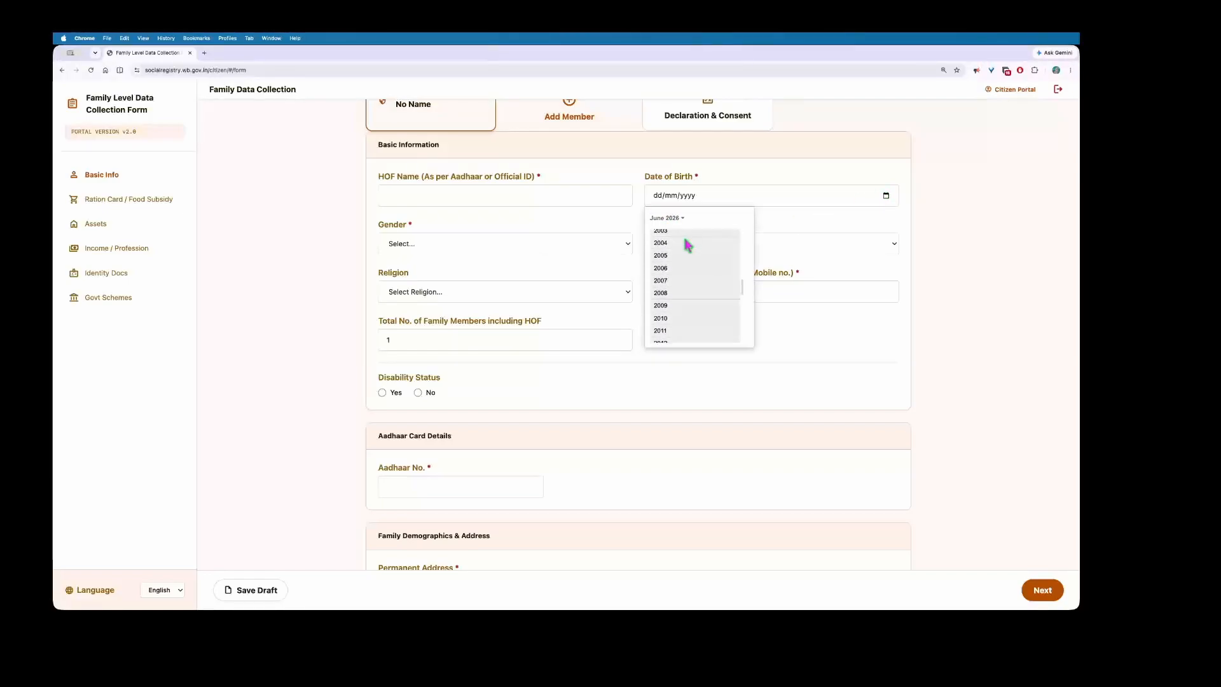
pyautogui.scroll(8, 687, 251)
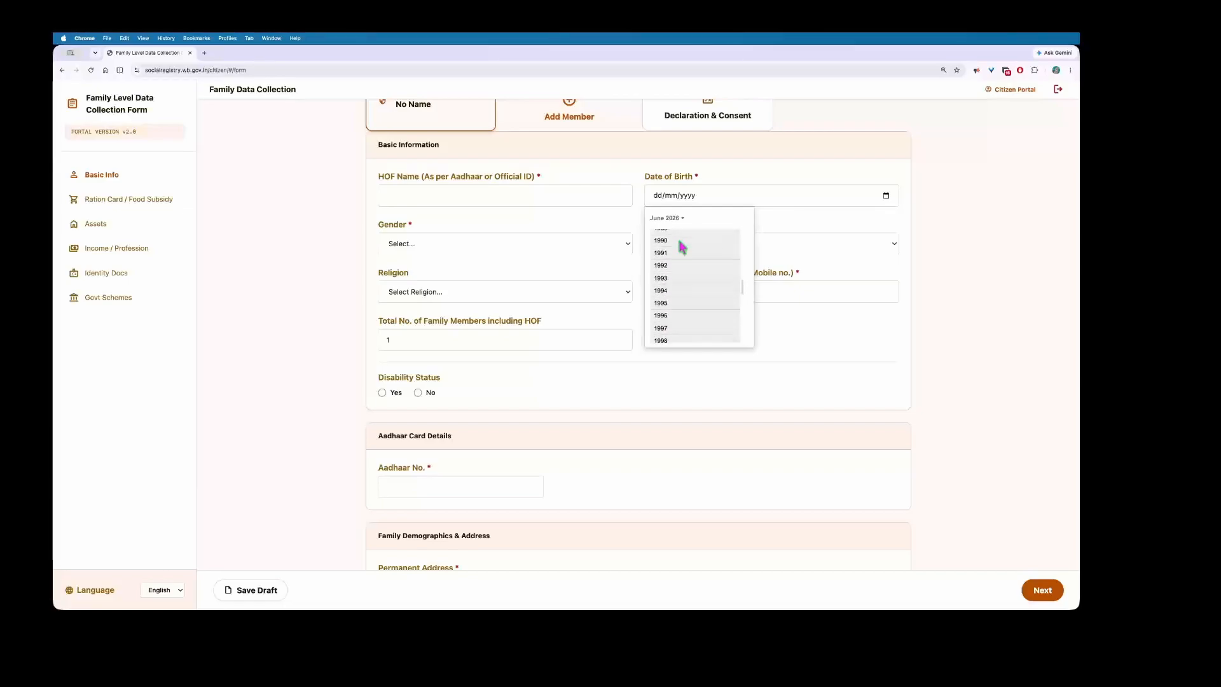
pyautogui.click(666, 244)
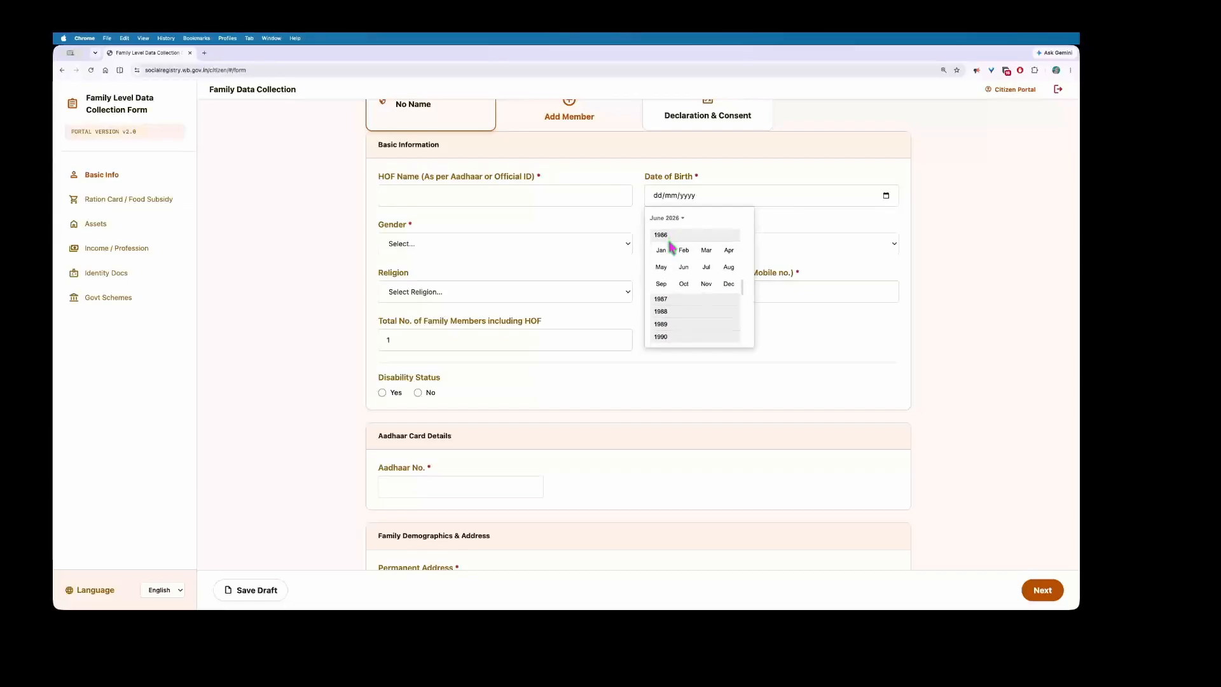
pyautogui.click(686, 253)
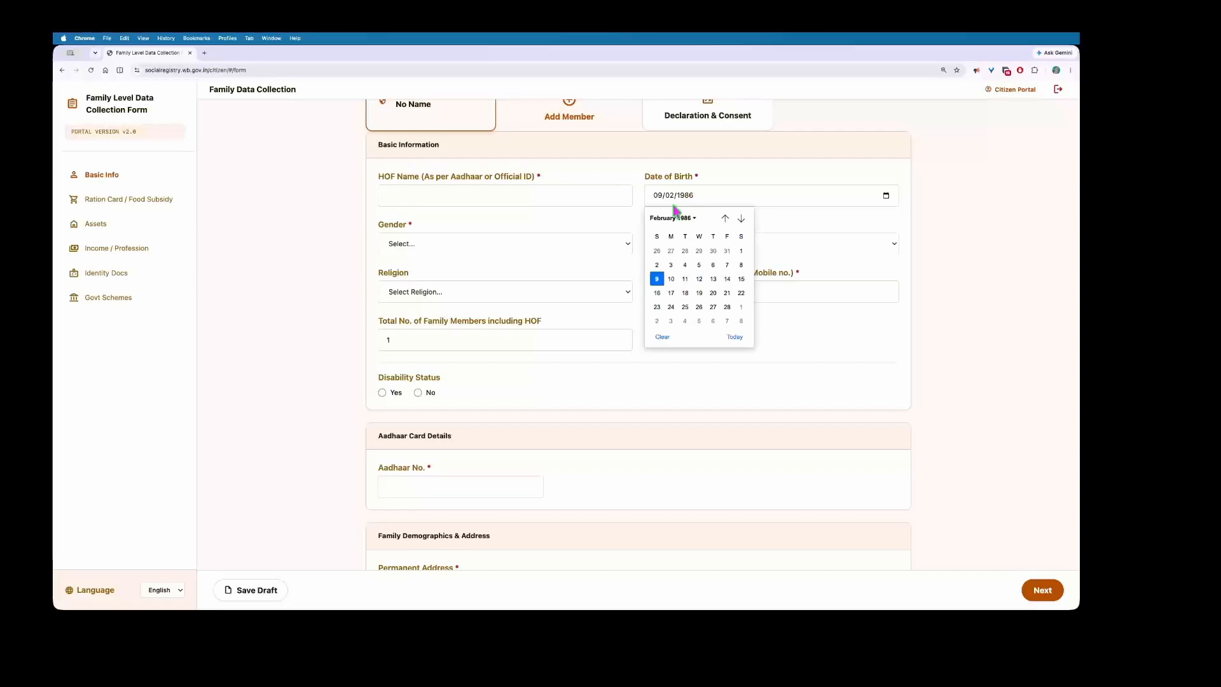
pyautogui.click(660, 283)
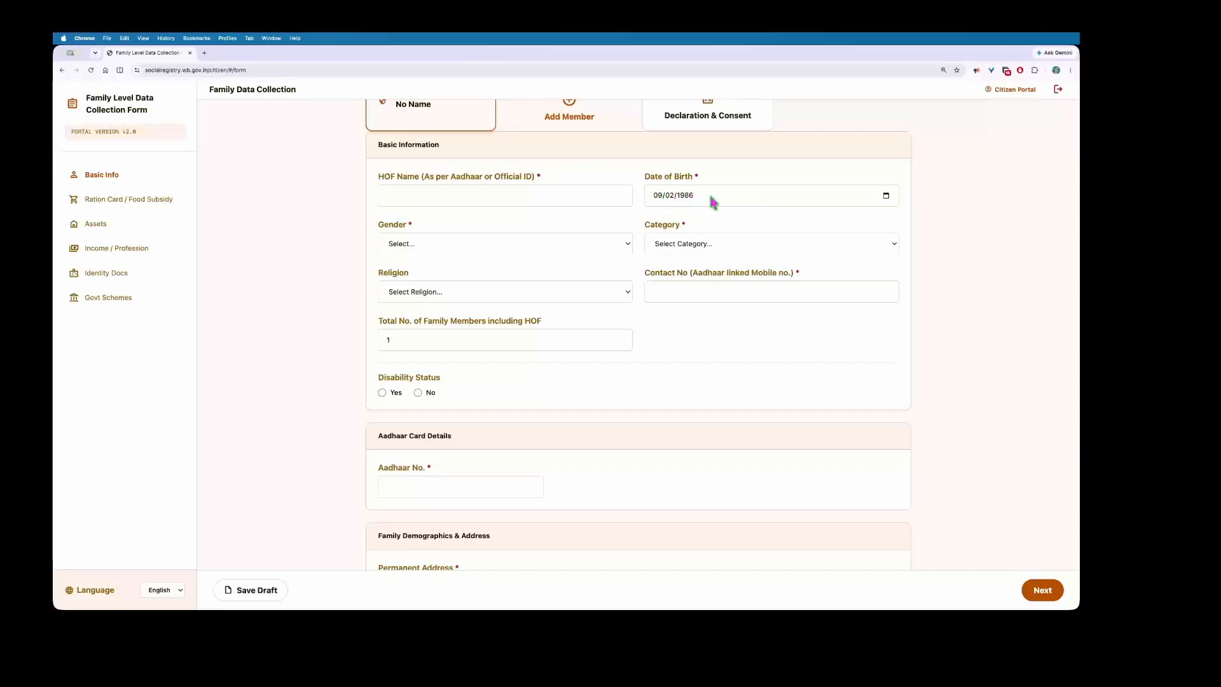
# Step: Open and close the Gender, Category and Religion dropdowns without choosing anything
pyautogui.scroll(-1, 448, 242)
pyautogui.scroll(-2, 448, 241)
pyautogui.click(449, 239)
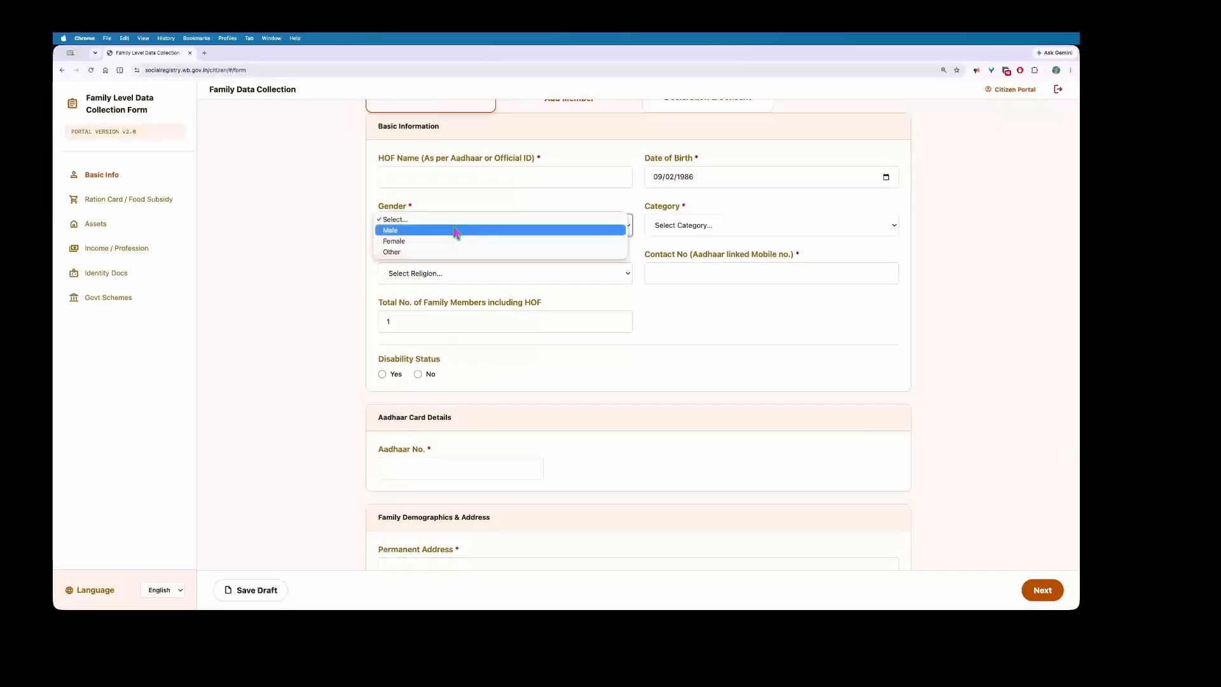
pyautogui.click(327, 243)
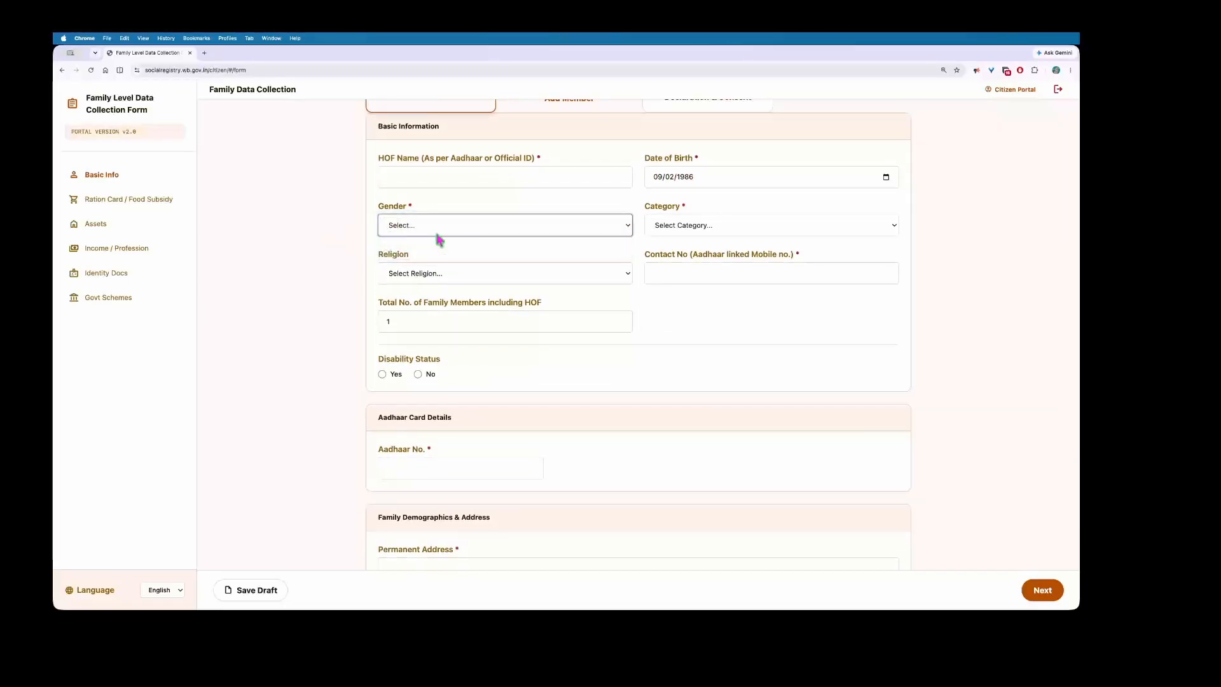
pyautogui.click(692, 233)
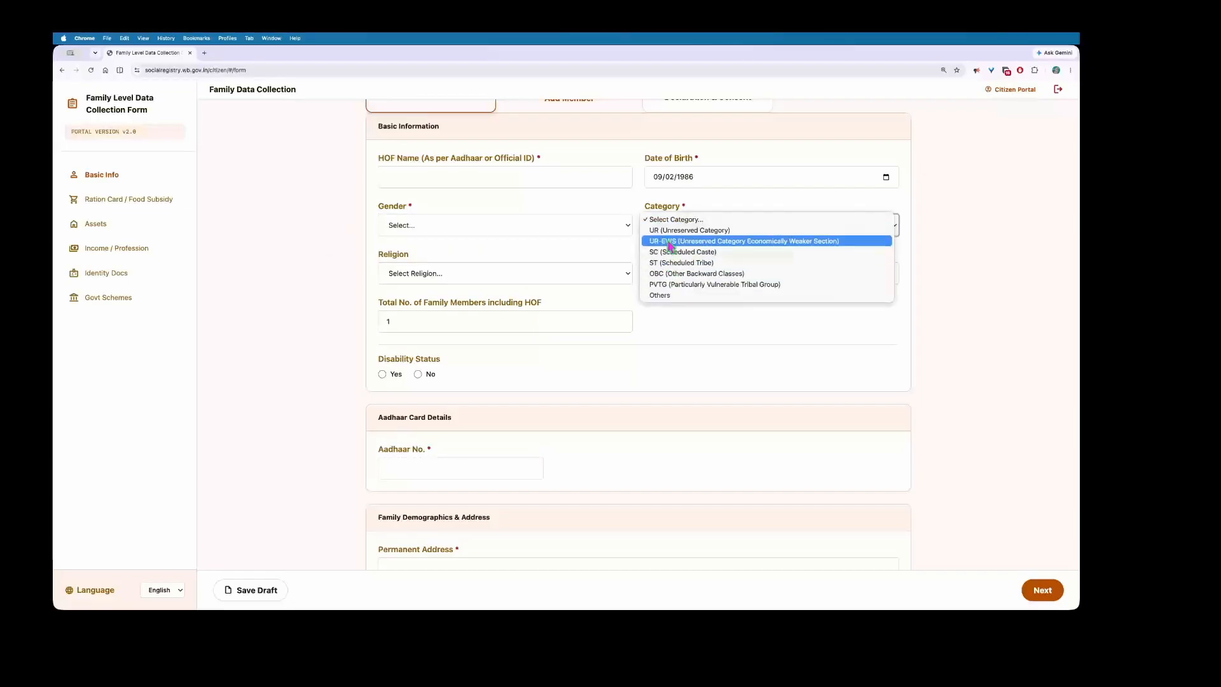
pyautogui.click(570, 230)
pyautogui.scroll(-1, 381, 280)
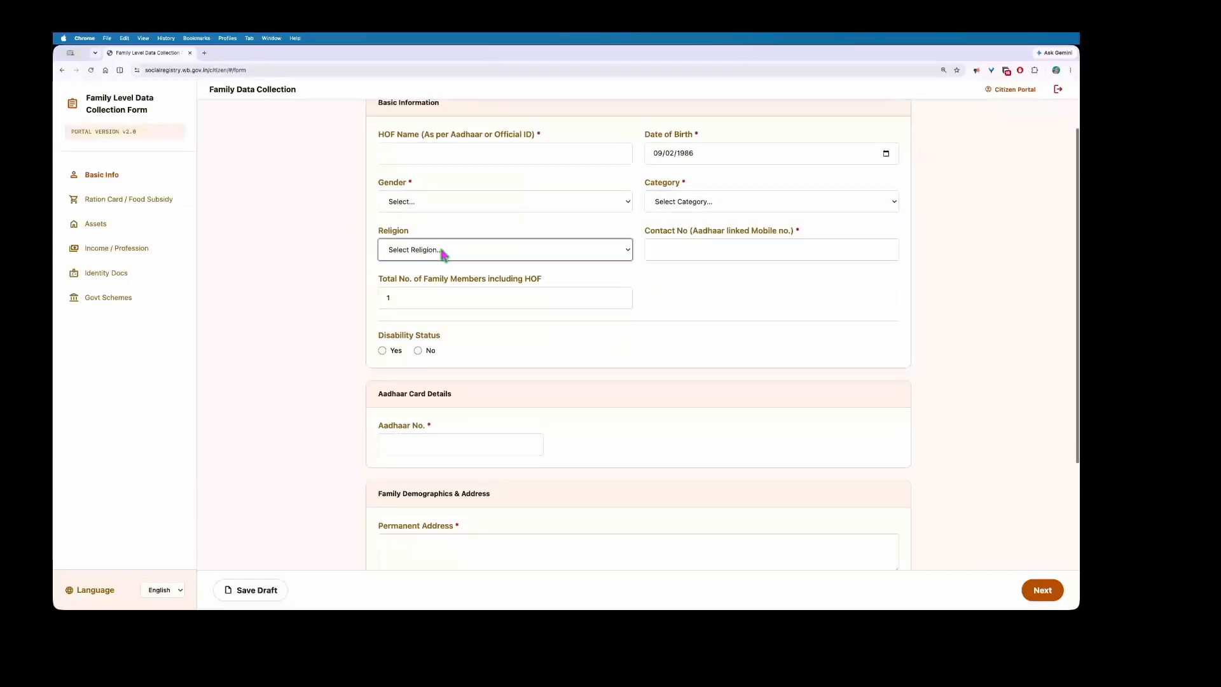
pyautogui.click(480, 250)
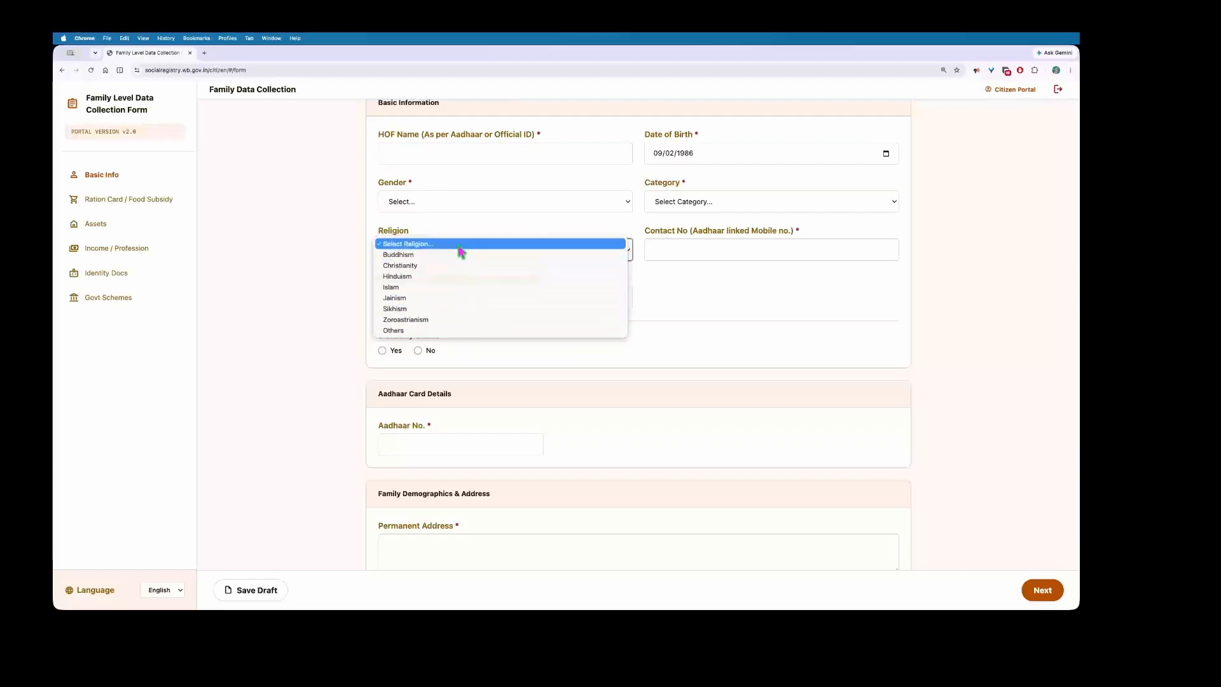
pyautogui.click(658, 289)
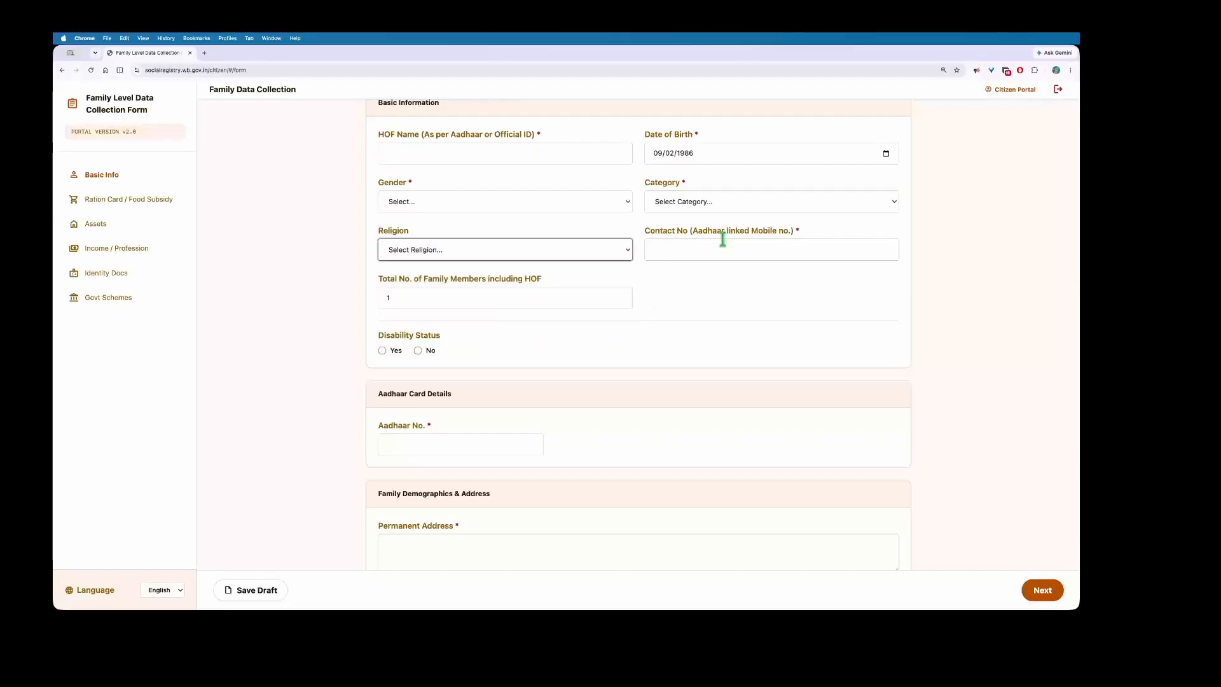
# Step: Focus the Aadhaar-linked mobile field and set Total No. of Family Members to 3
pyautogui.scroll(3, 576, 247)
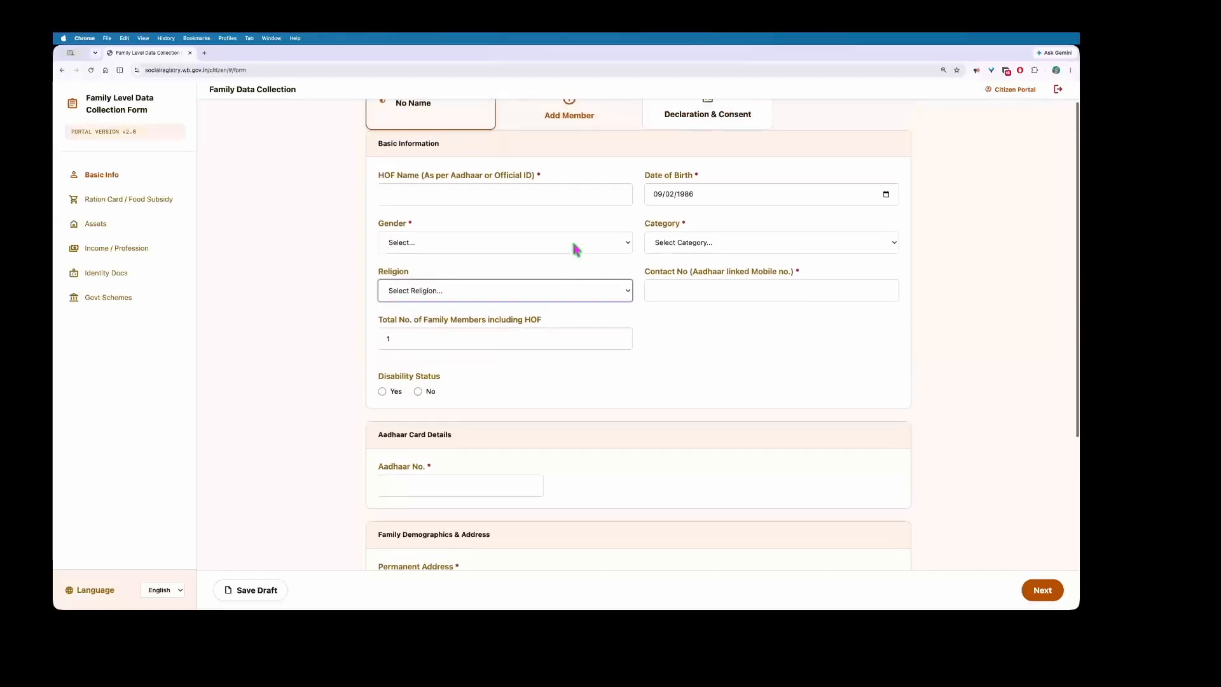
pyautogui.click(666, 328)
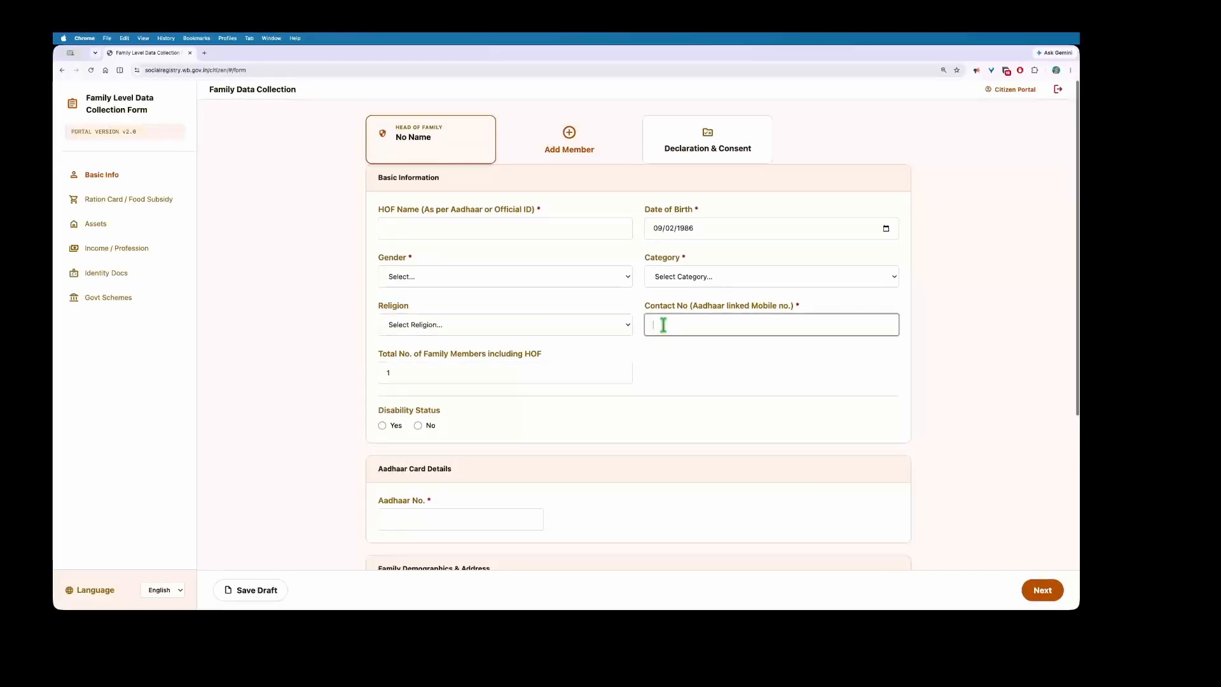
pyautogui.scroll(-3, 626, 319)
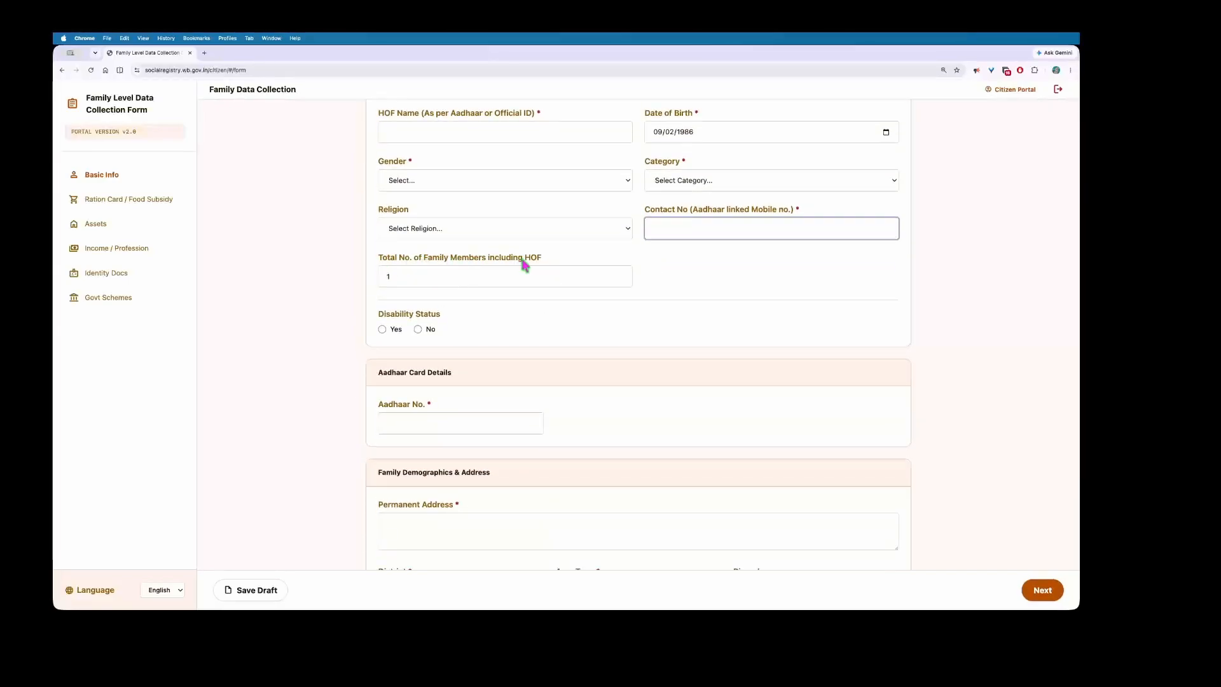
pyautogui.click(474, 279)
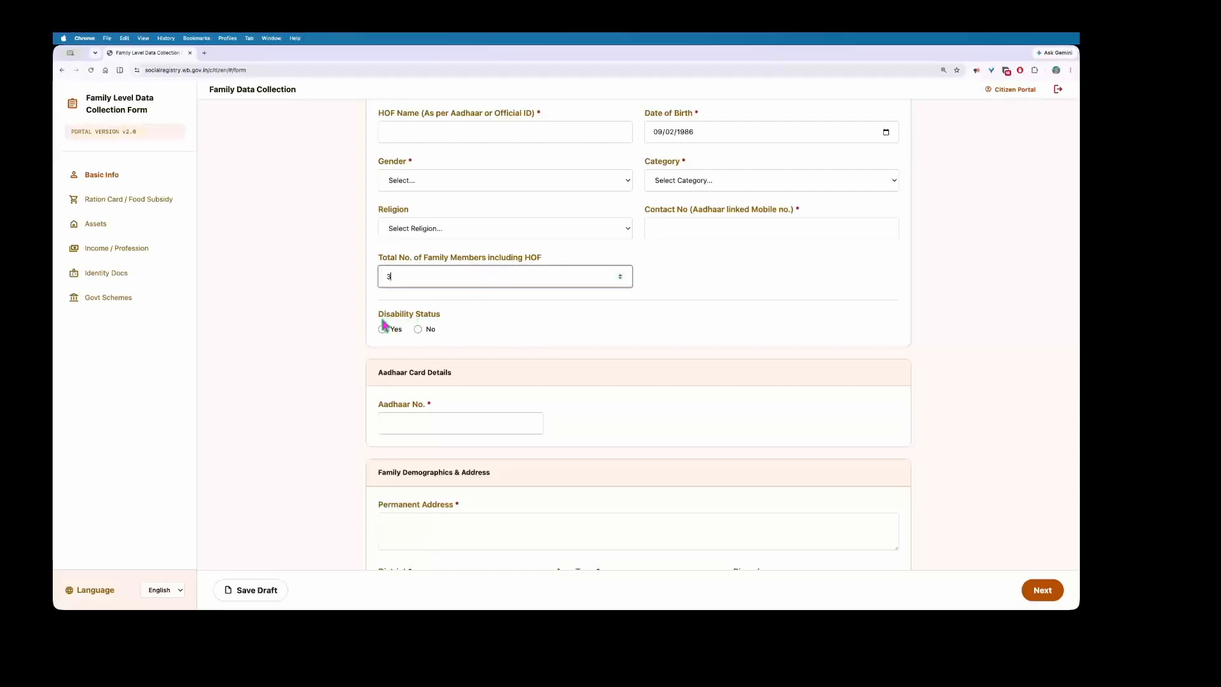
# Step: Mark the head of family as disabled, then visit the certificate number and percentage fields
pyautogui.moveTo(450, 318); pyautogui.dragTo(365, 318)
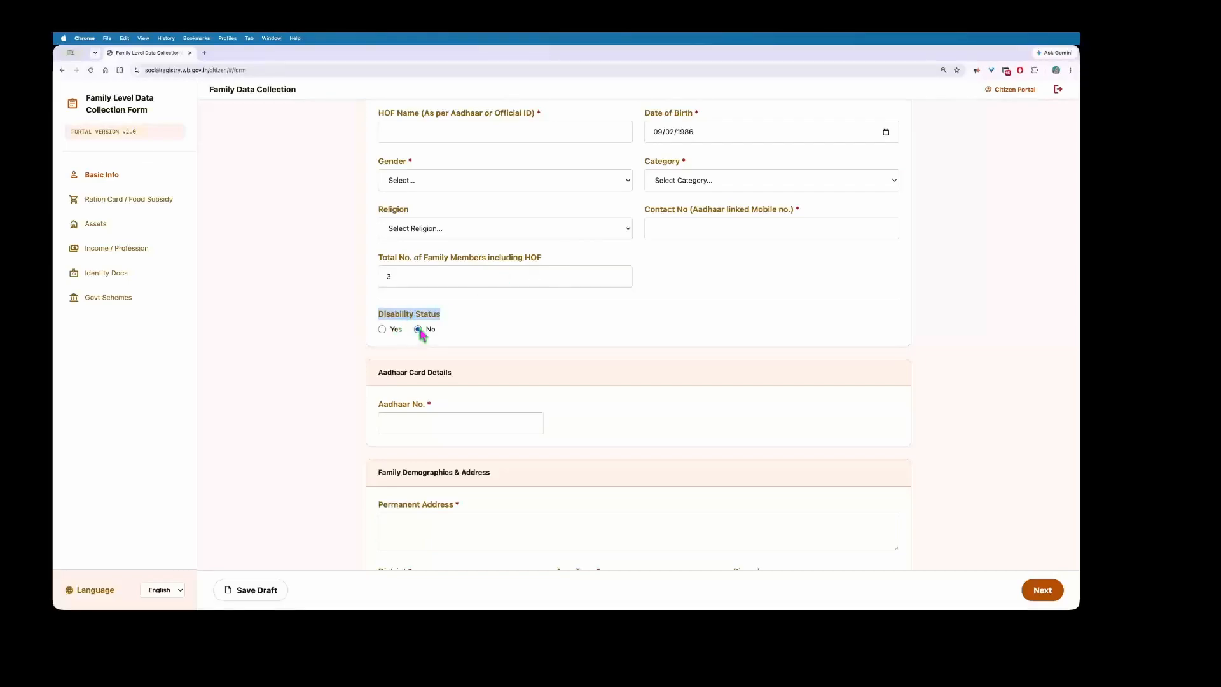
pyautogui.click(418, 329)
pyautogui.click(382, 330)
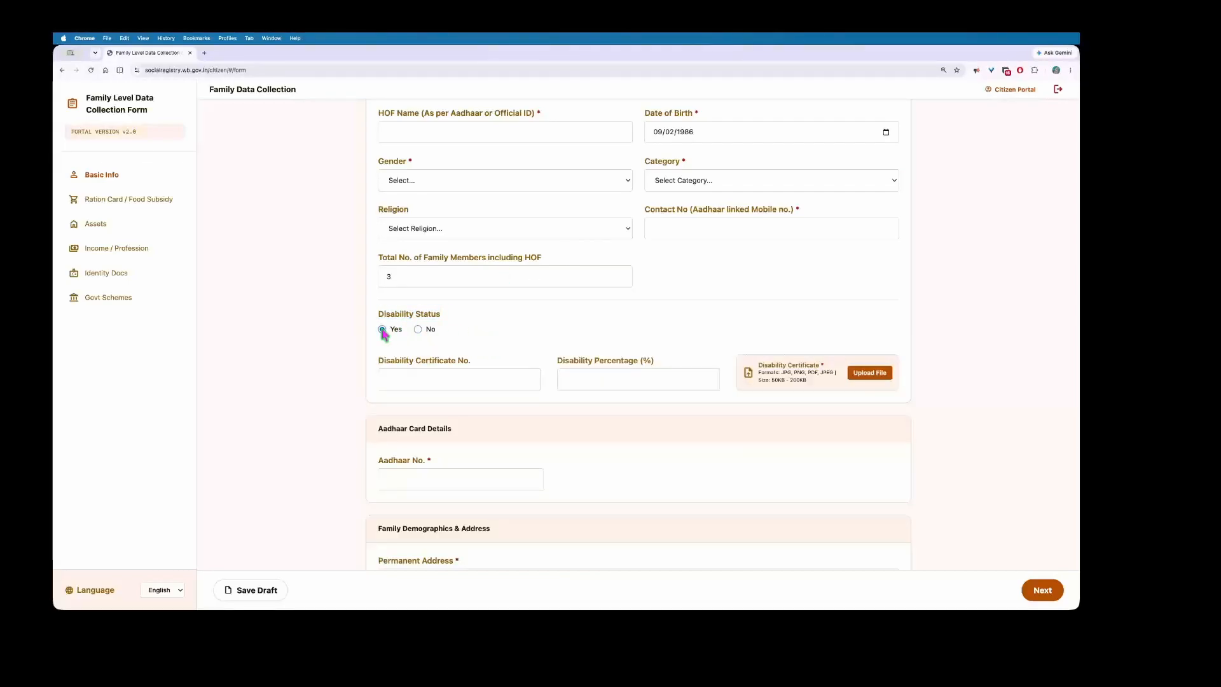
pyautogui.scroll(-2, 469, 344)
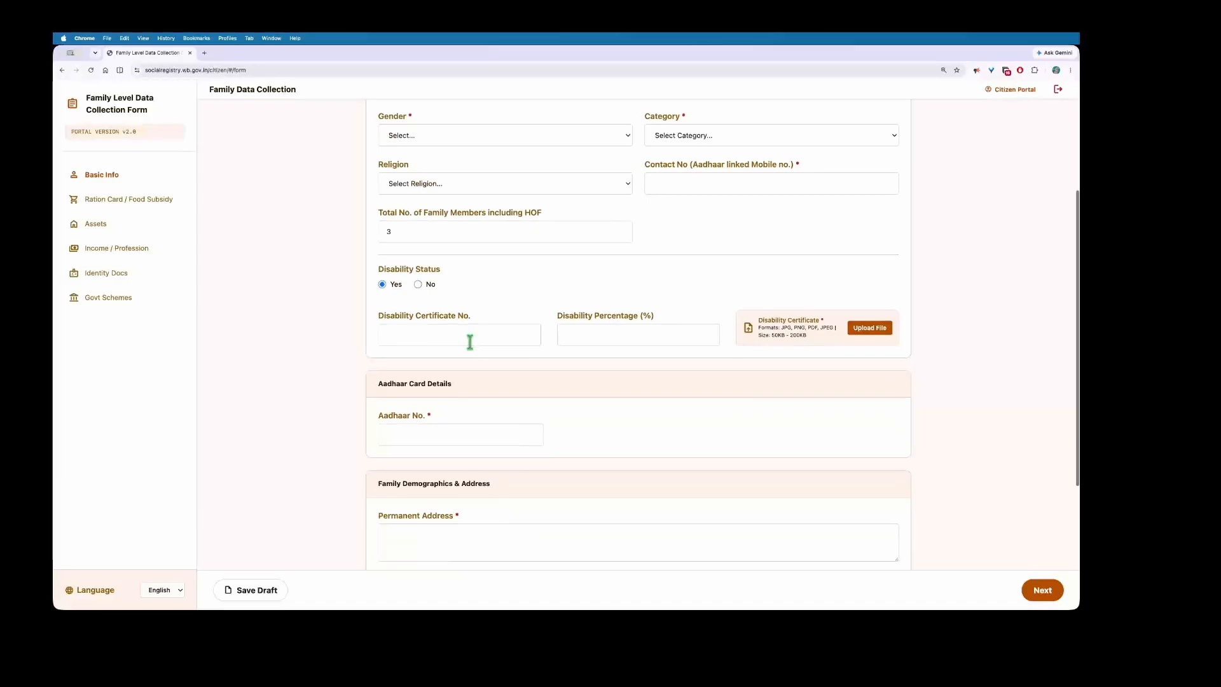
pyautogui.click(402, 335)
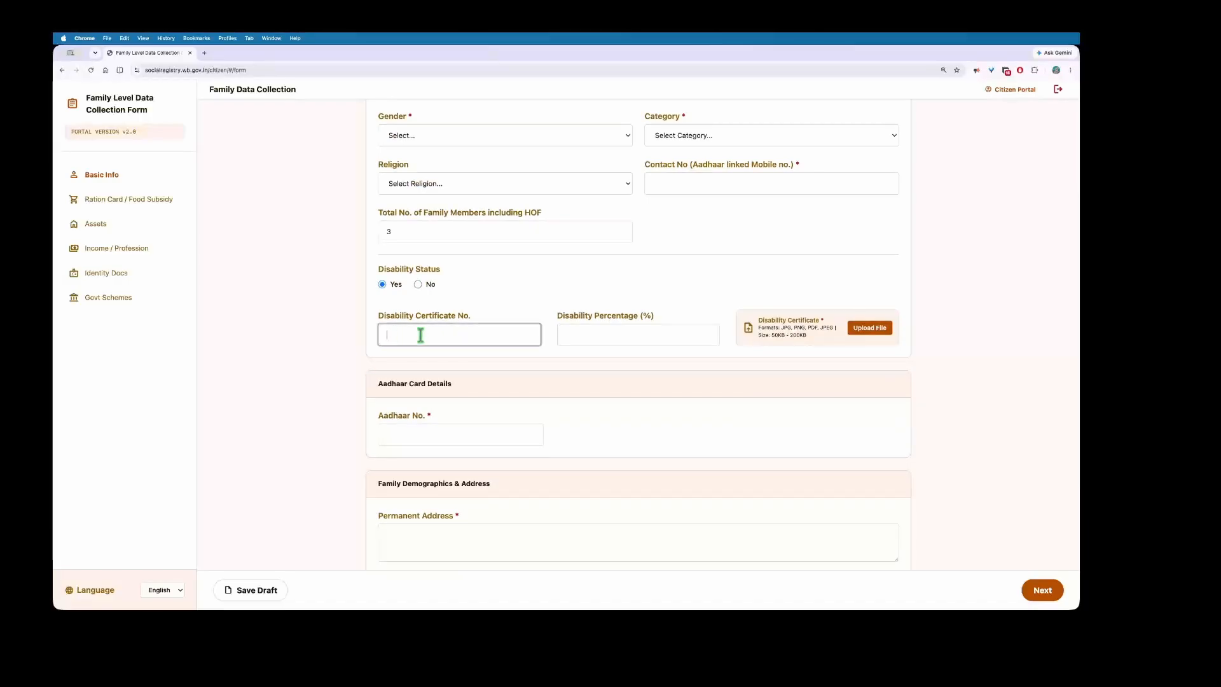
pyautogui.click(564, 320)
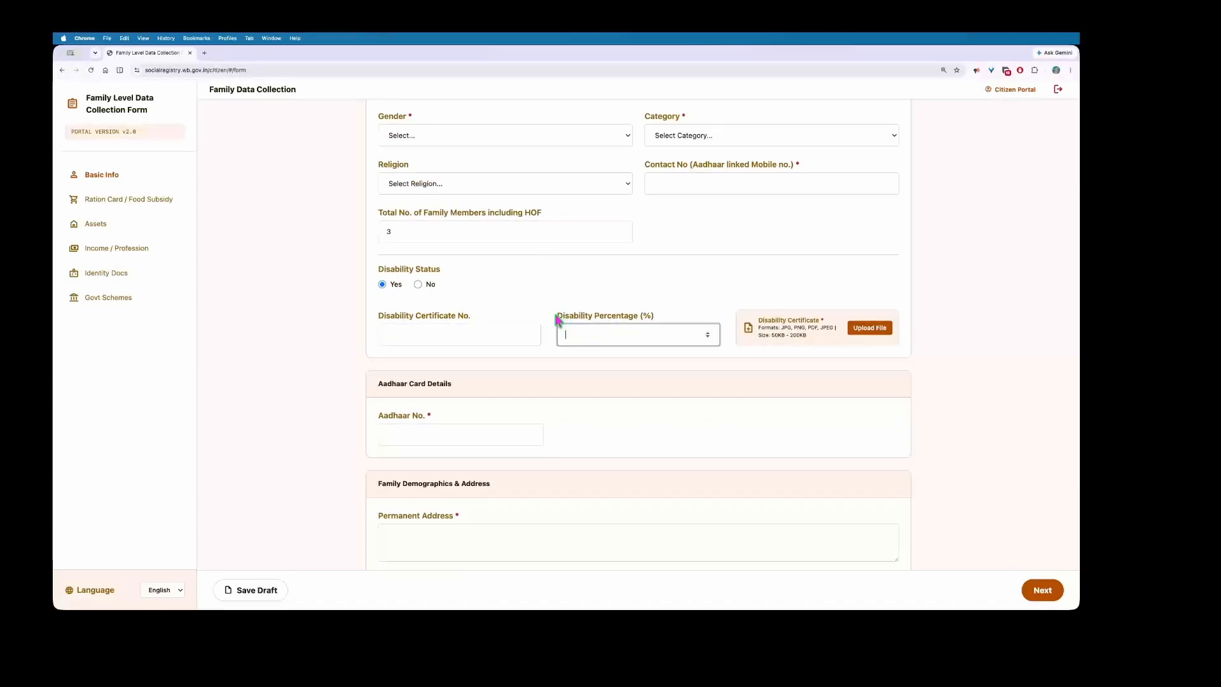
pyautogui.moveTo(556, 318); pyautogui.dragTo(649, 324)
pyautogui.click(586, 341)
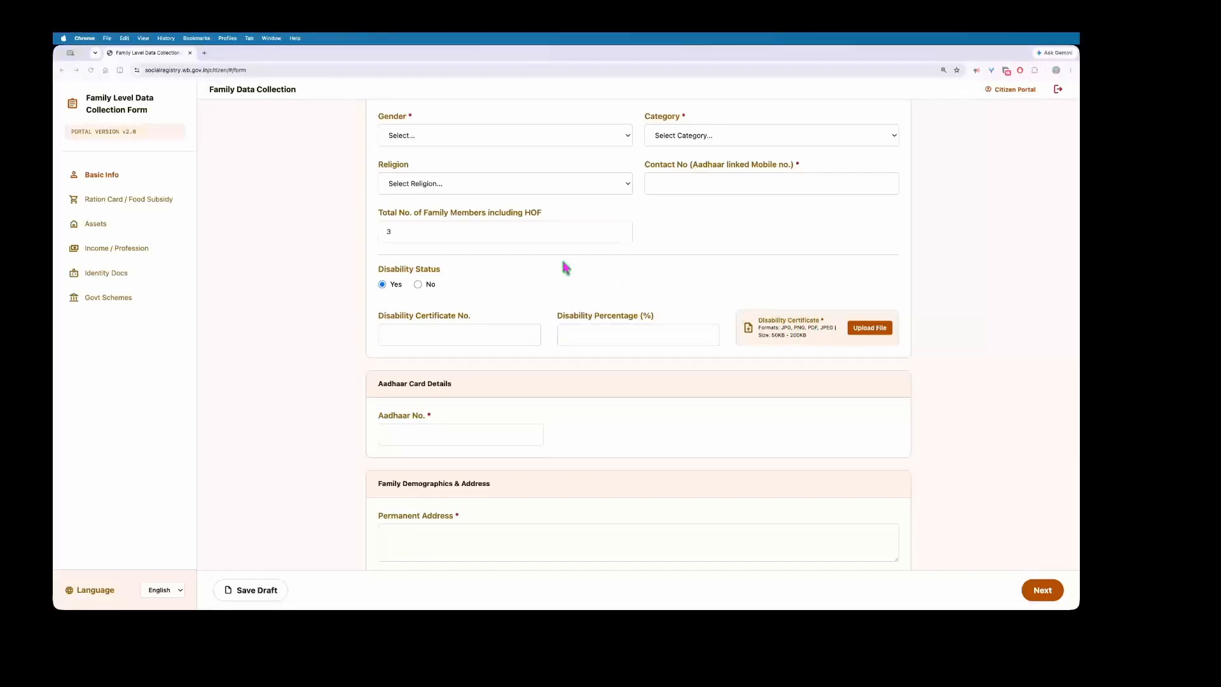
pyautogui.scroll(-3, 354, 280)
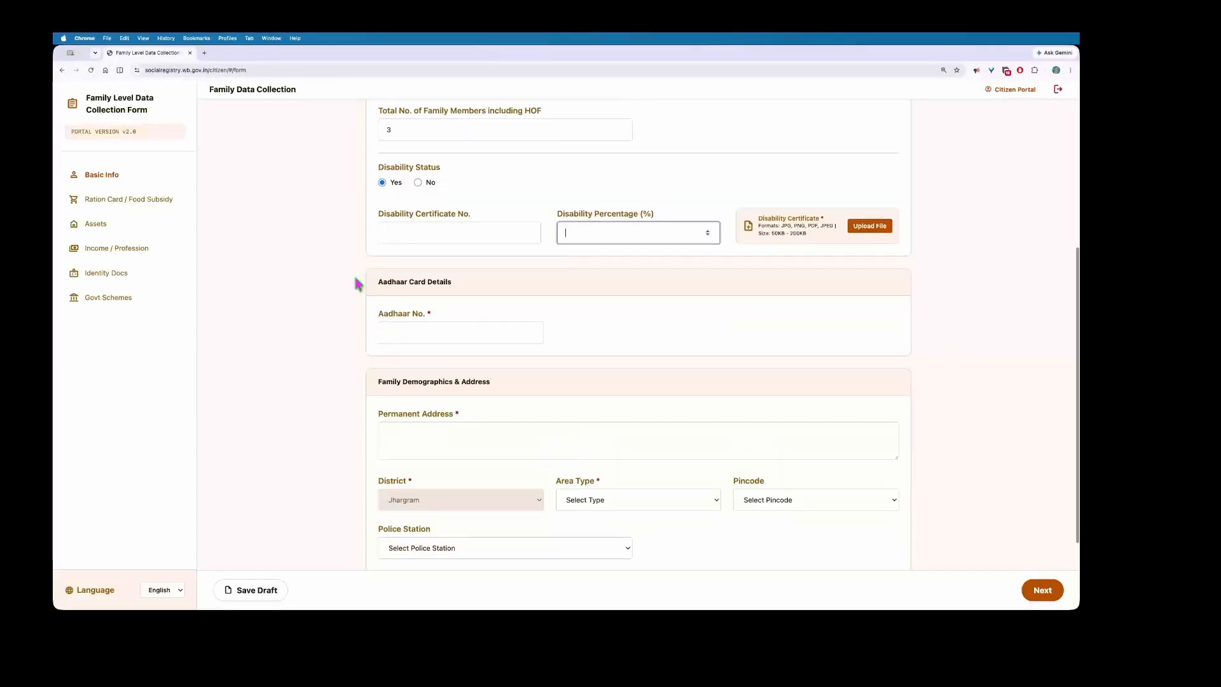
pyautogui.scroll(-3, 452, 280)
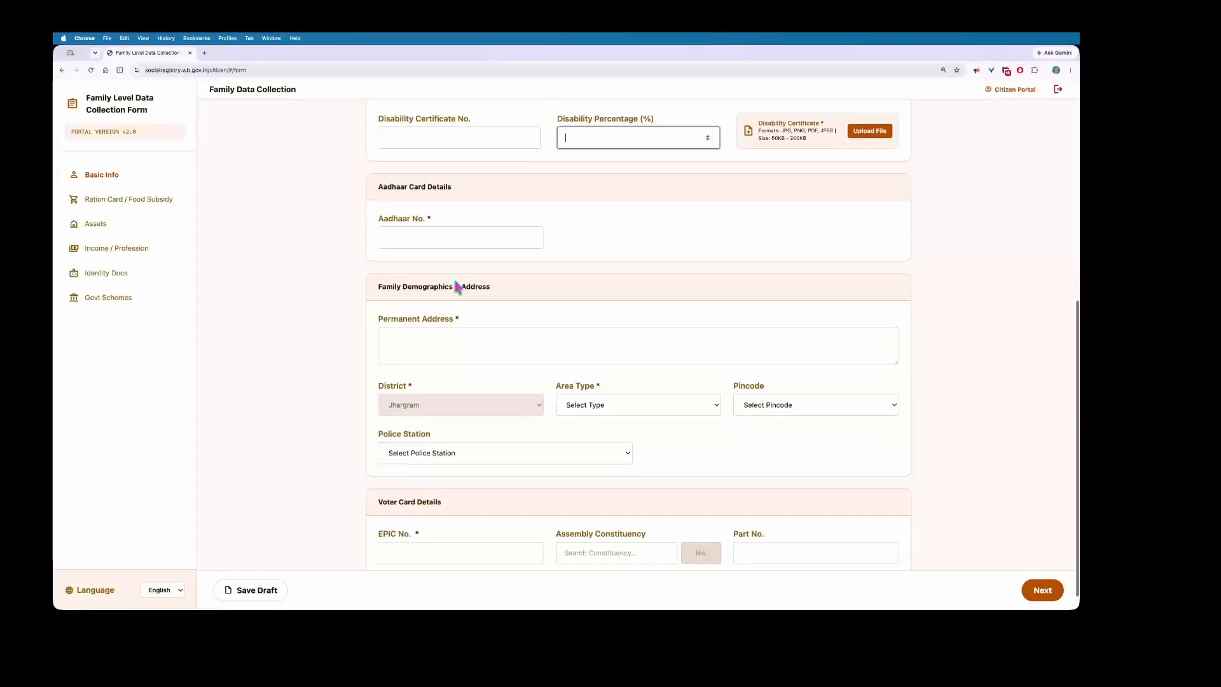
pyautogui.click(388, 234)
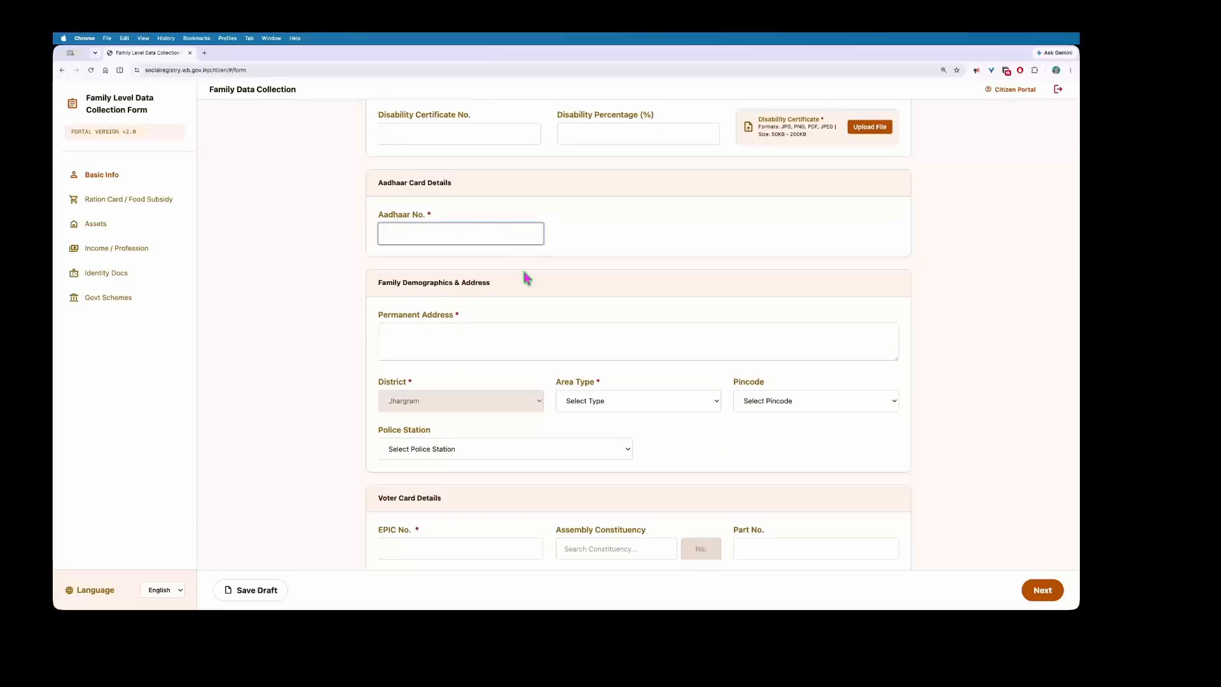
pyautogui.scroll(-1, 526, 274)
pyautogui.moveTo(377, 263); pyautogui.dragTo(493, 264)
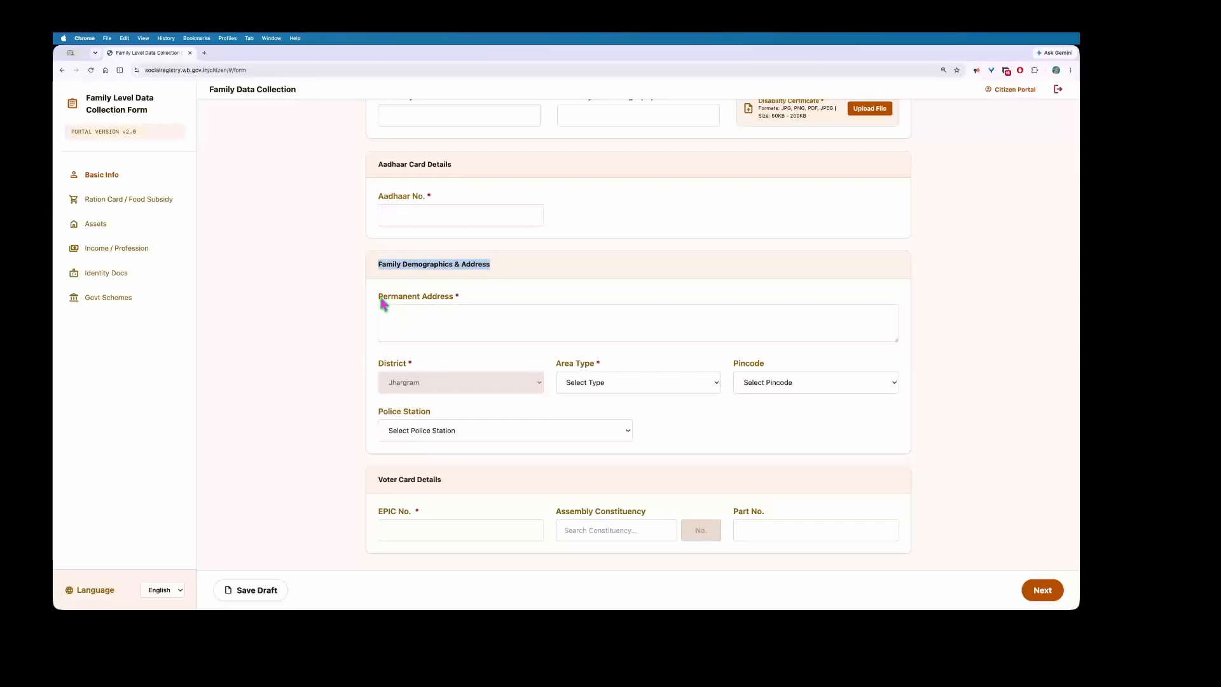
pyautogui.moveTo(383, 303); pyautogui.dragTo(474, 302)
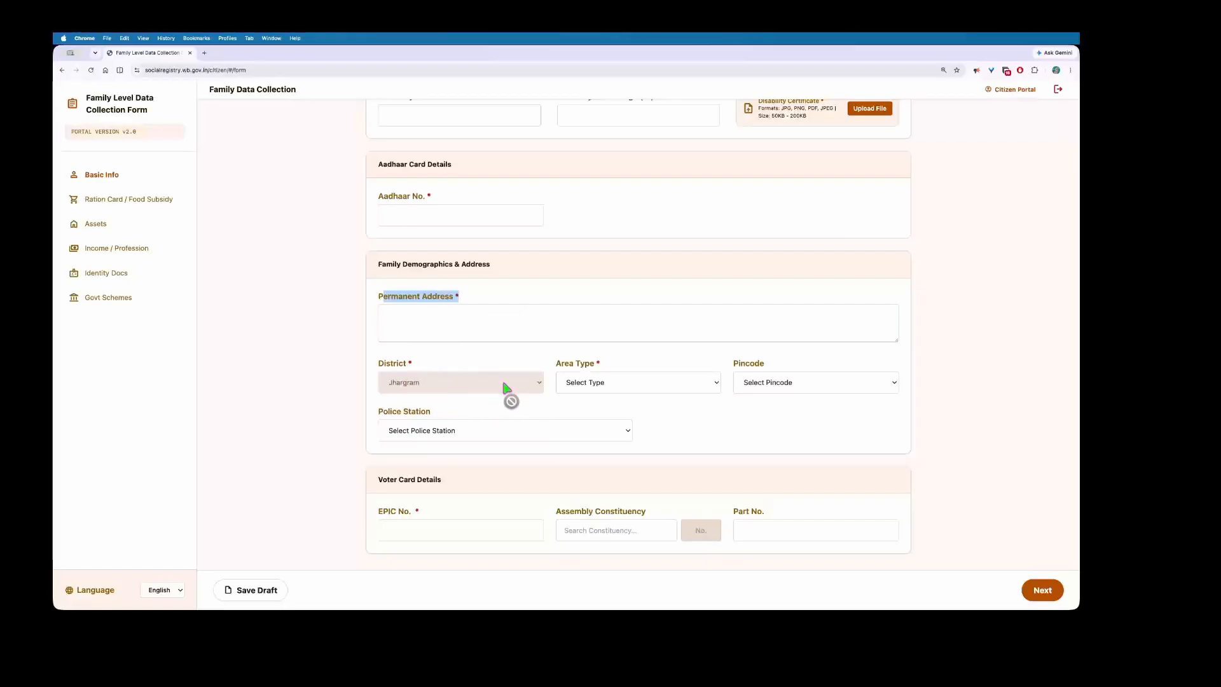
pyautogui.click(638, 382)
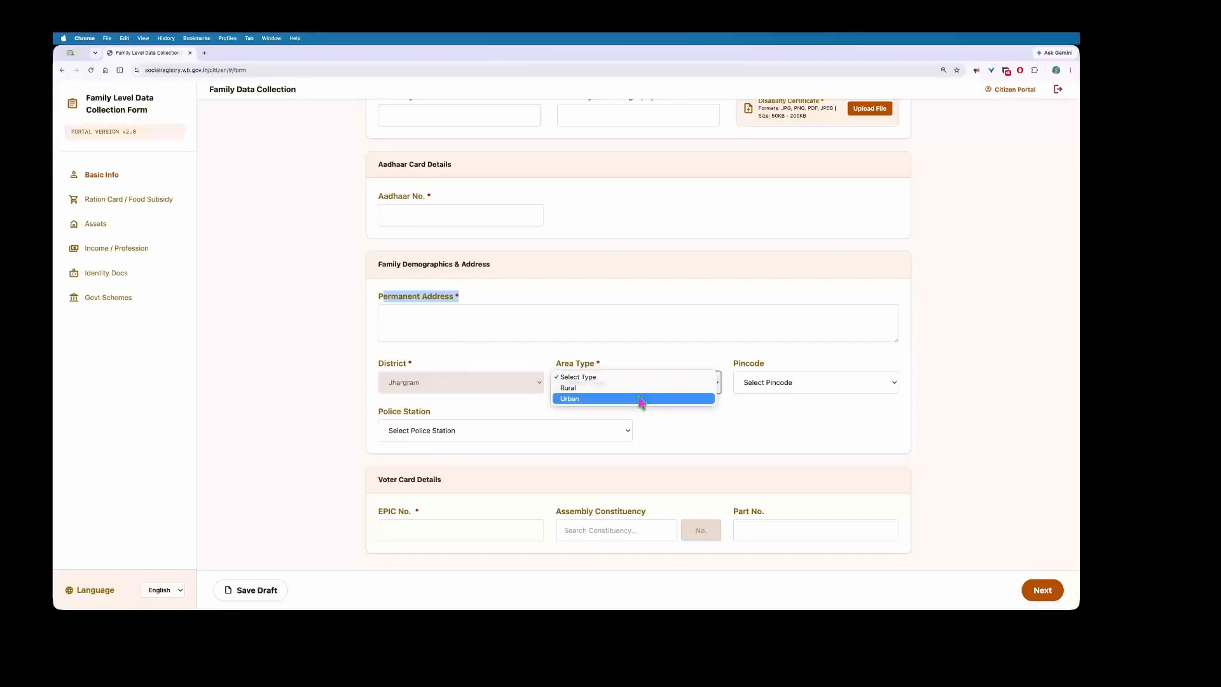
pyautogui.click(719, 417)
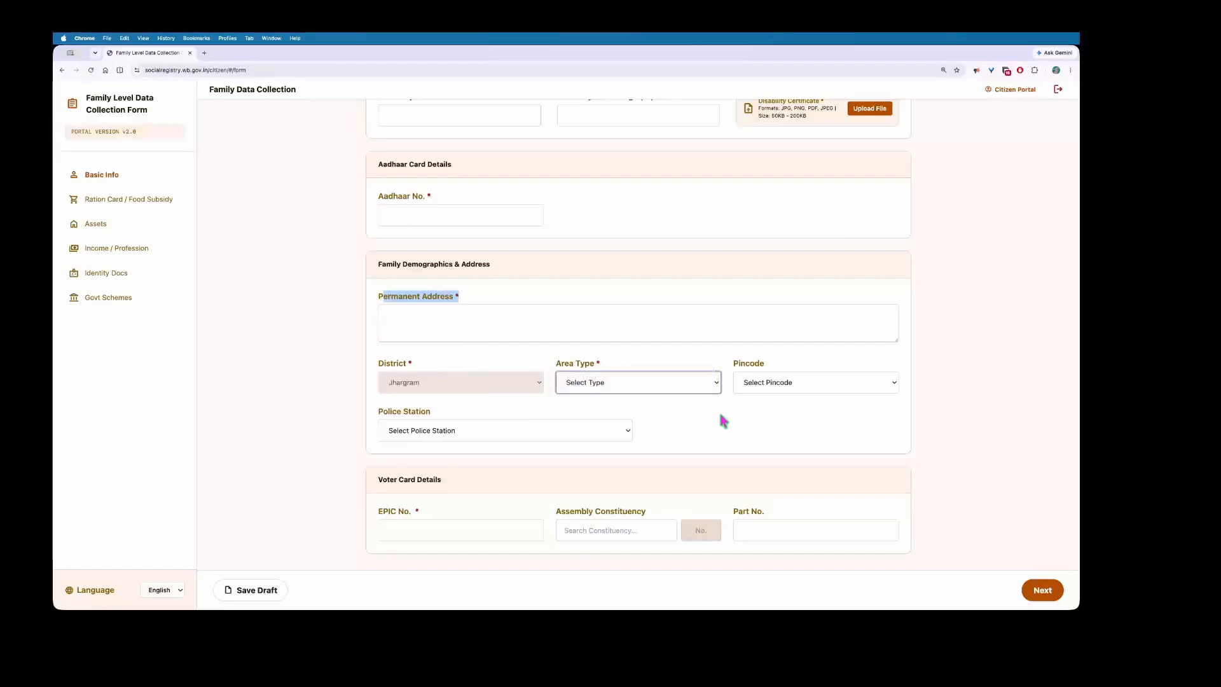
pyautogui.click(771, 388)
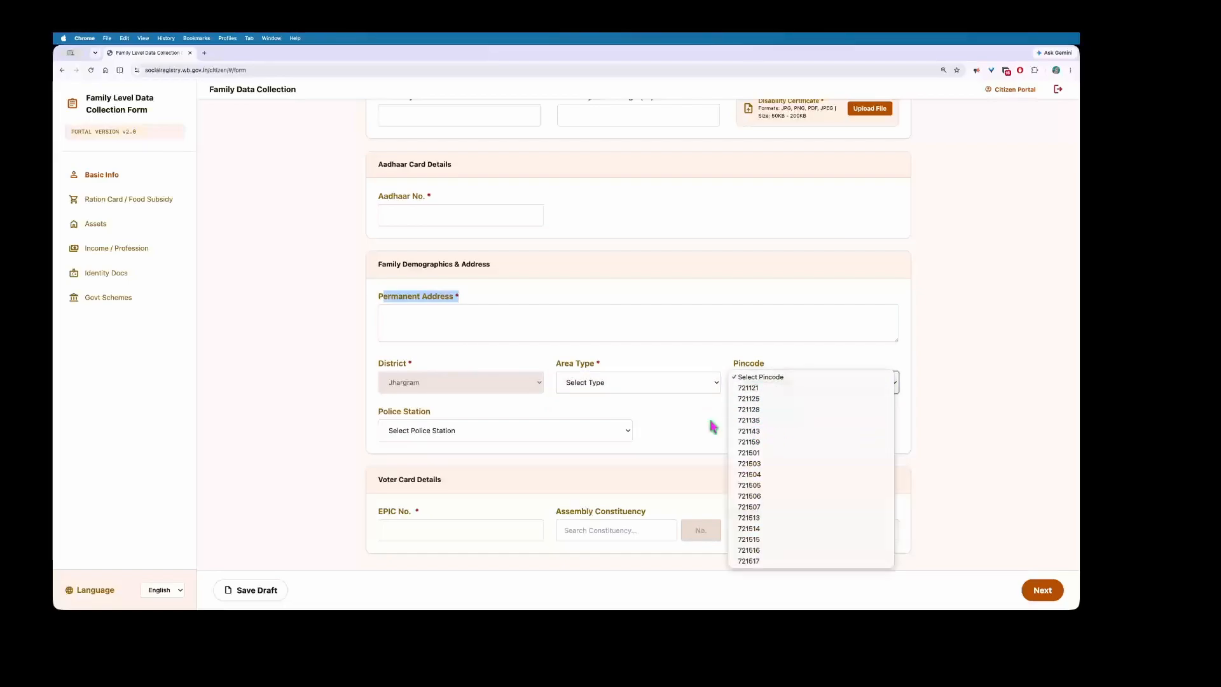
pyautogui.click(672, 407)
pyautogui.click(543, 429)
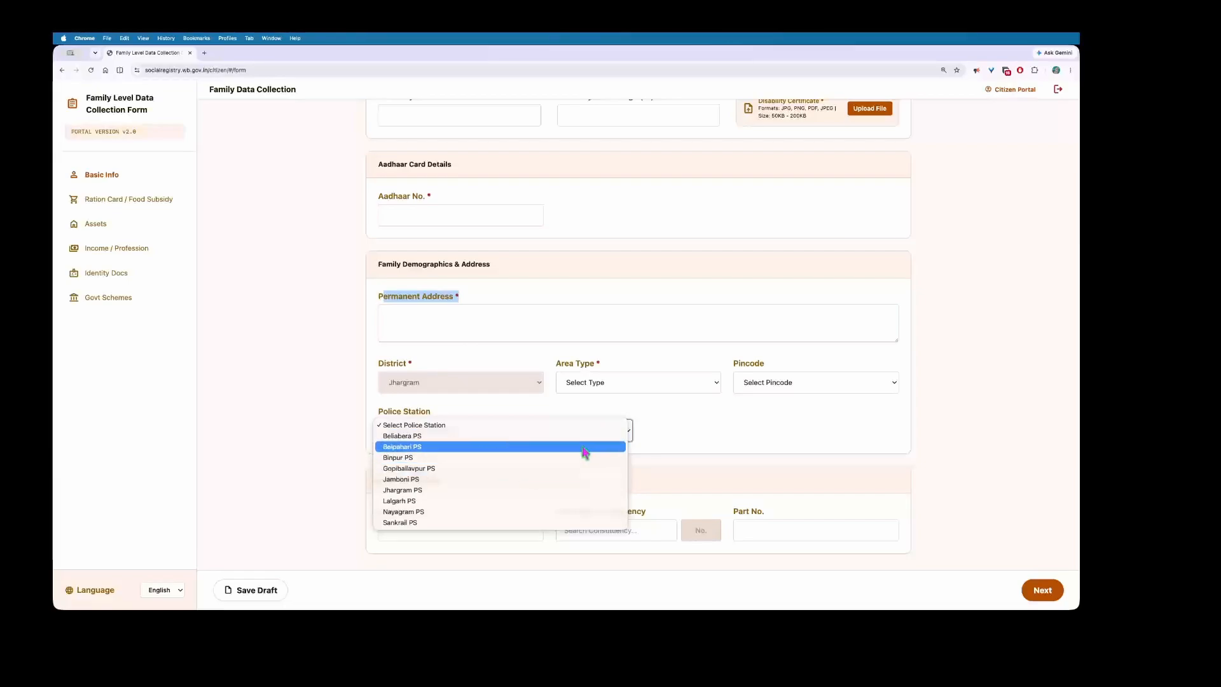
pyautogui.click(643, 430)
pyautogui.scroll(-1, 478, 449)
pyautogui.scroll(1, 480, 454)
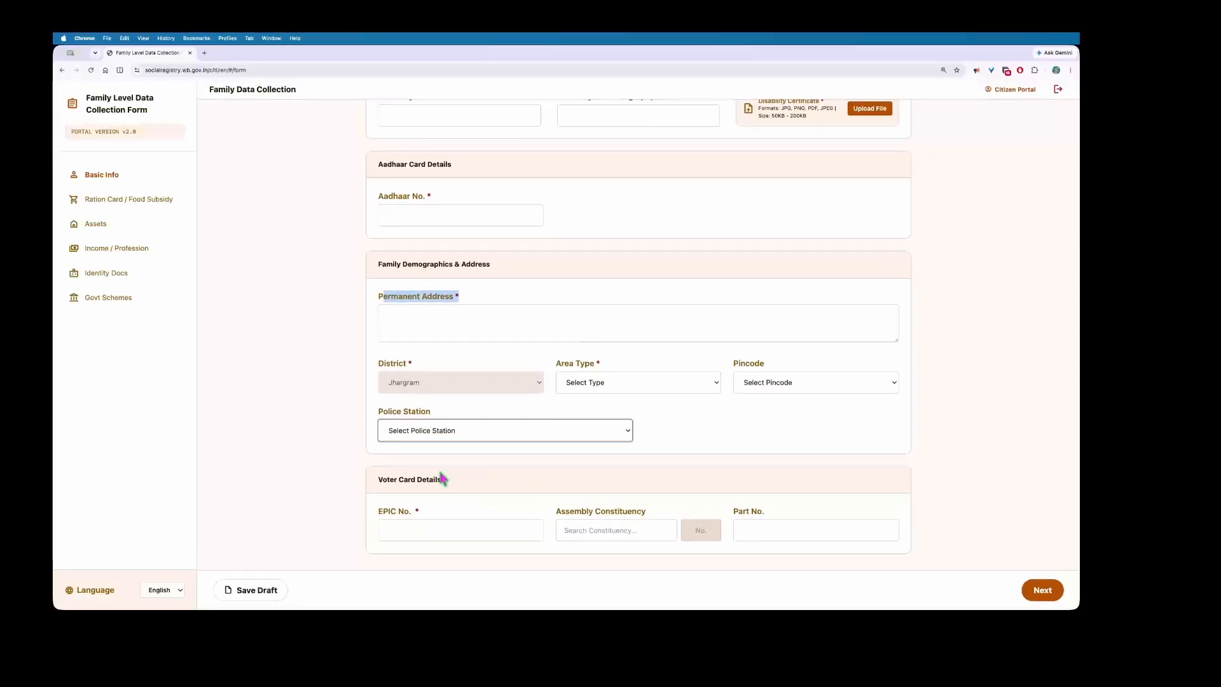
pyautogui.moveTo(377, 478); pyautogui.dragTo(452, 488)
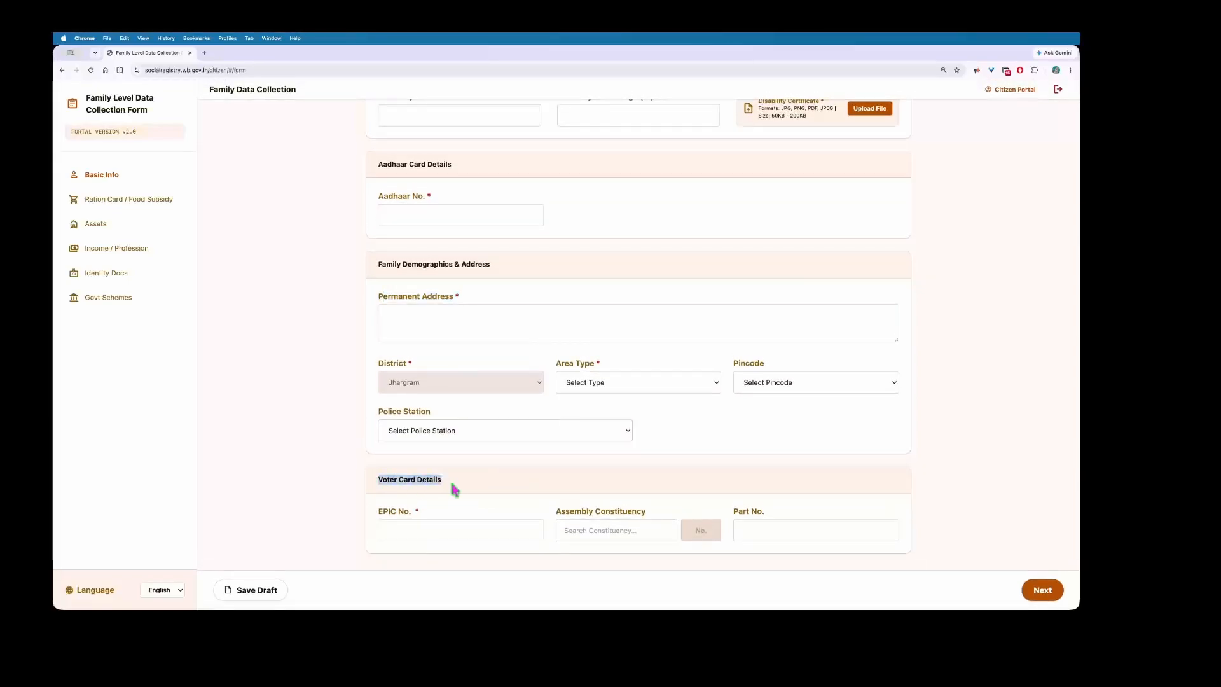
# Step: Visit the EPIC No., Assembly Constituency and Part No. fields, then save the draft
pyautogui.click(414, 531)
pyautogui.moveTo(379, 514); pyautogui.dragTo(422, 517)
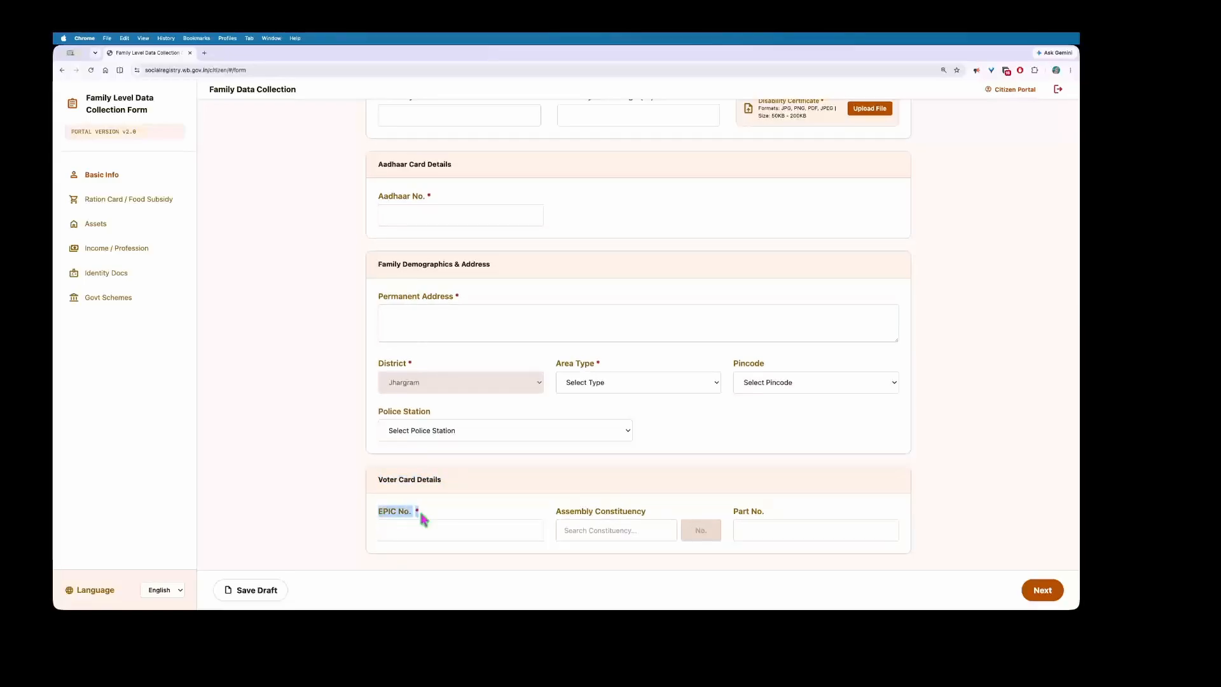
pyautogui.click(418, 527)
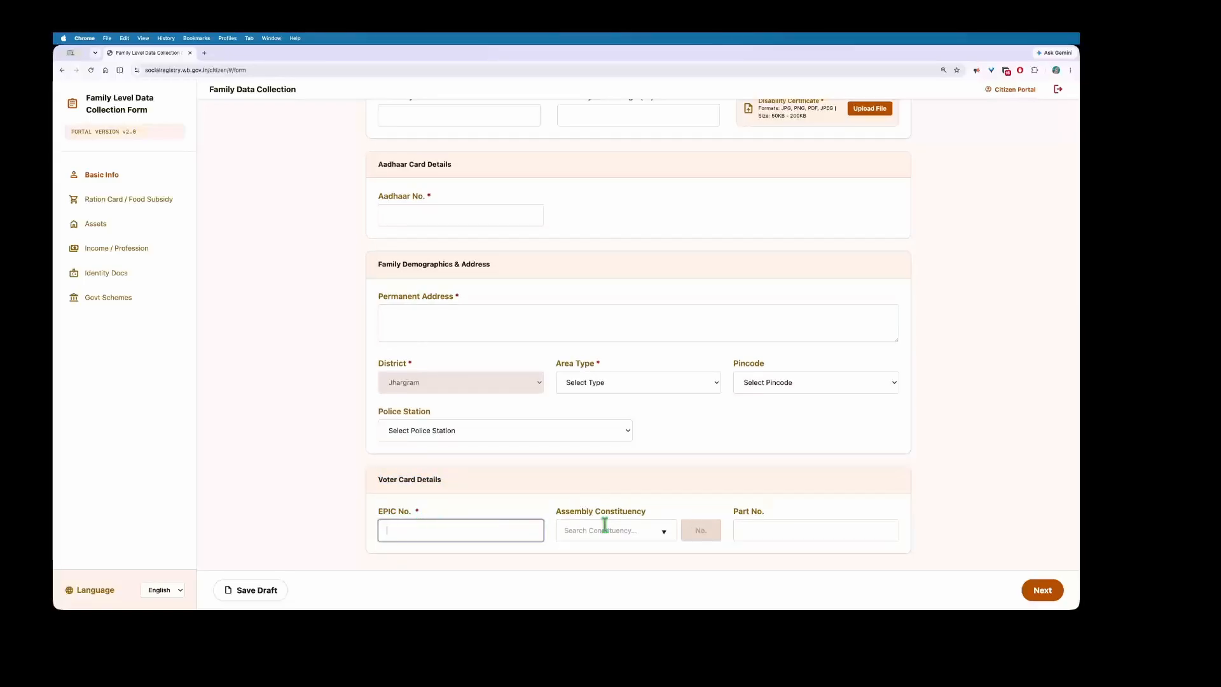
pyautogui.click(635, 532)
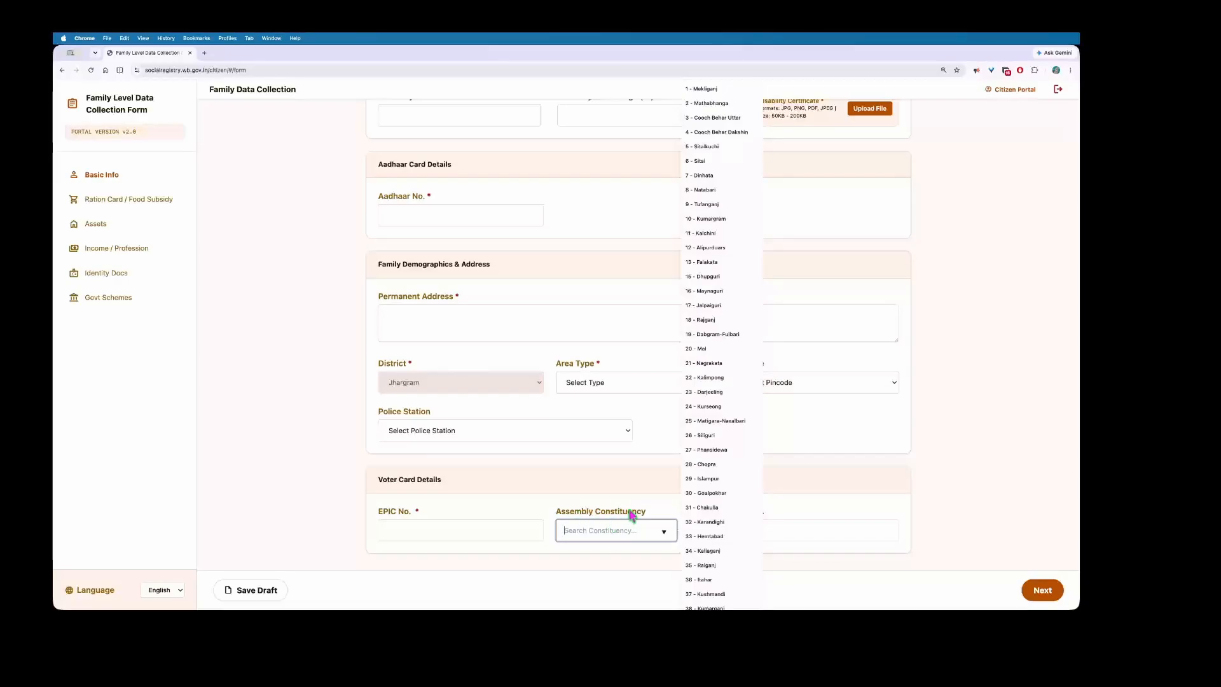
pyautogui.scroll(-20, 690, 500)
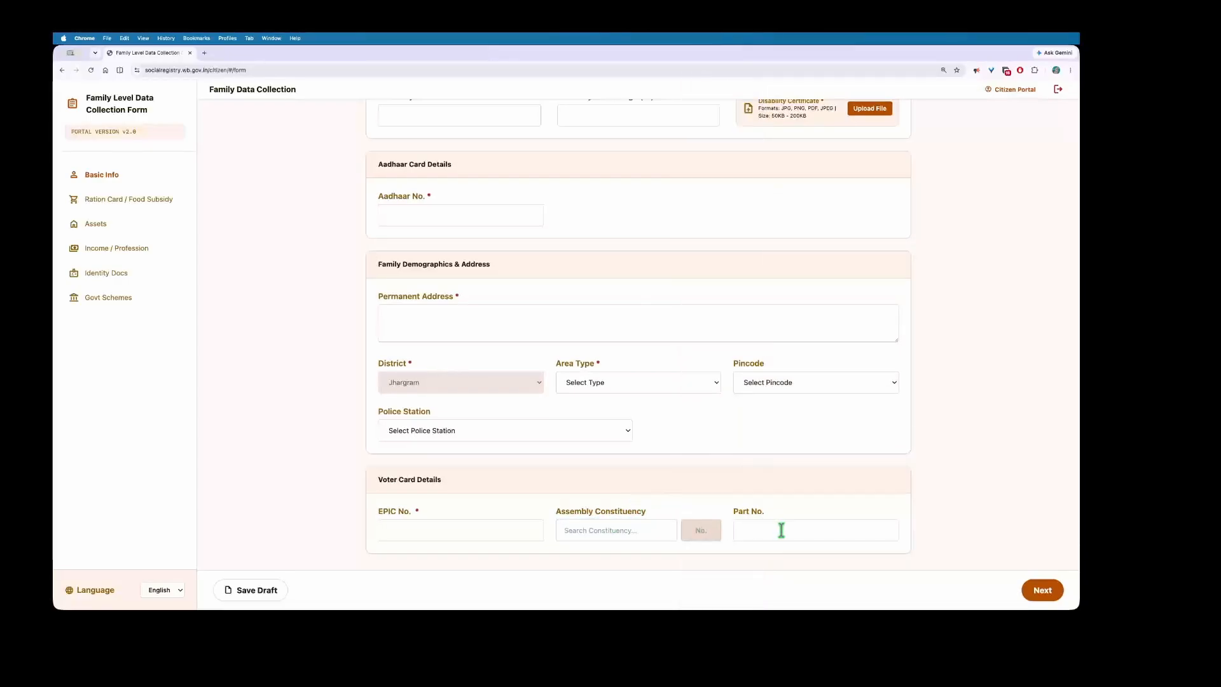
pyautogui.click(781, 529)
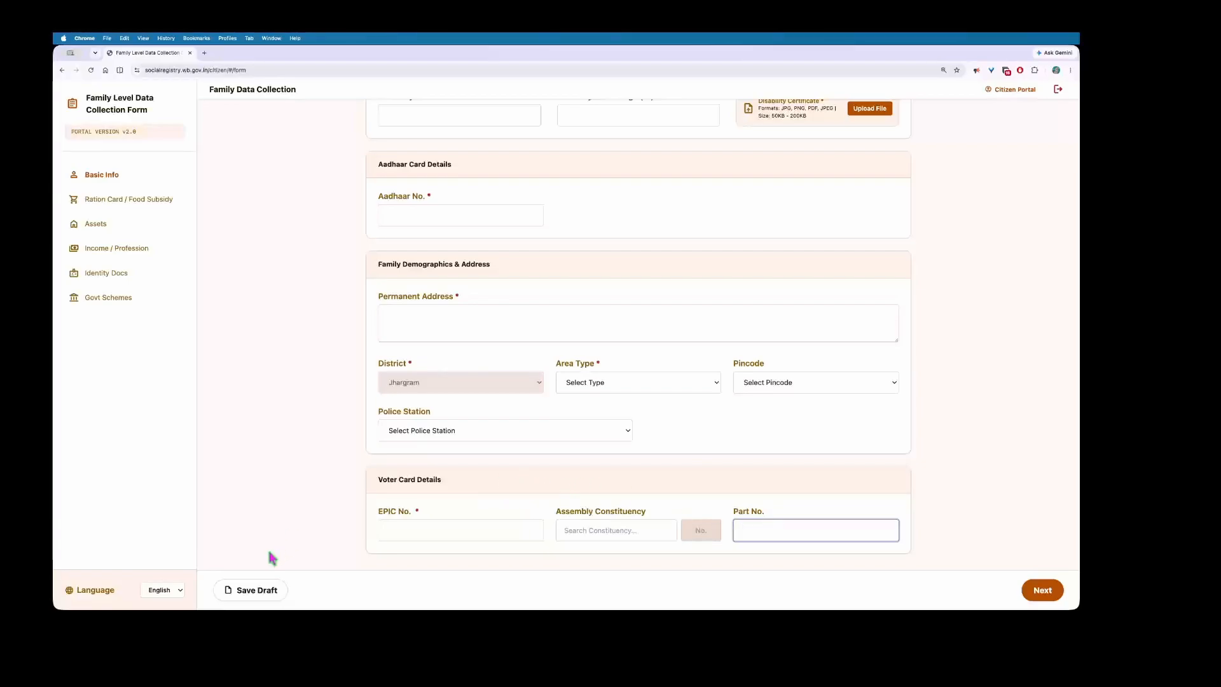
pyautogui.click(255, 589)
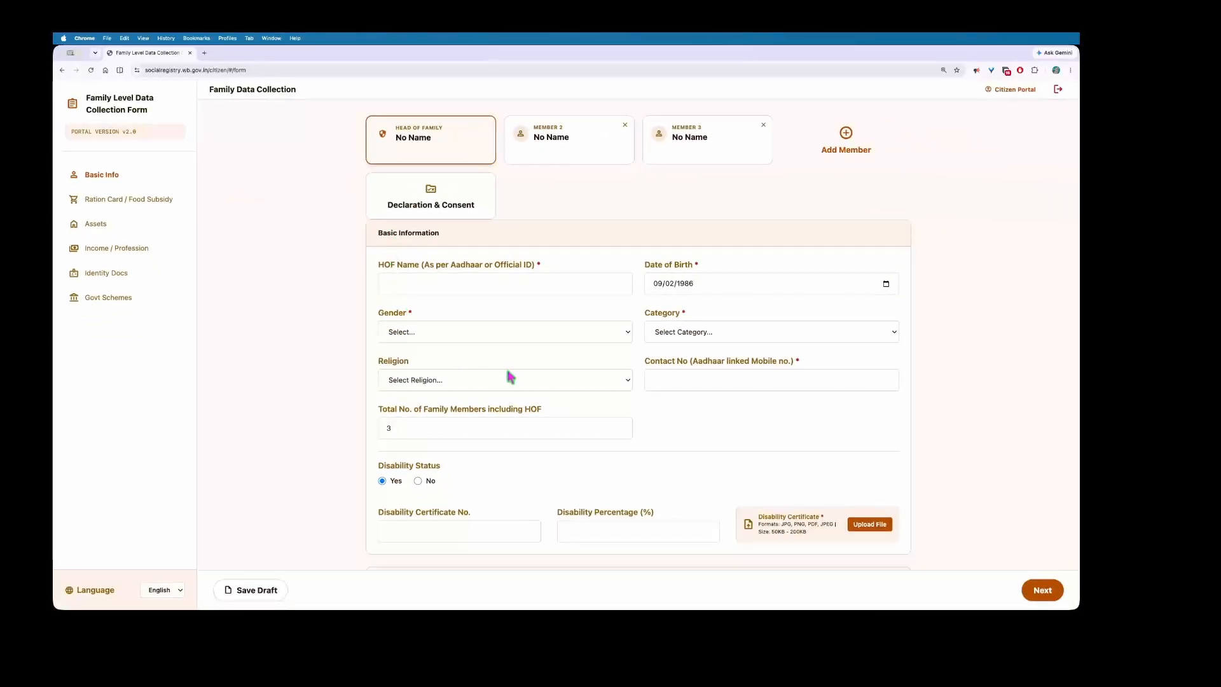
# Step: Scroll through the Basic Information section to review the head of family's details
pyautogui.scroll(-3, 570, 320)
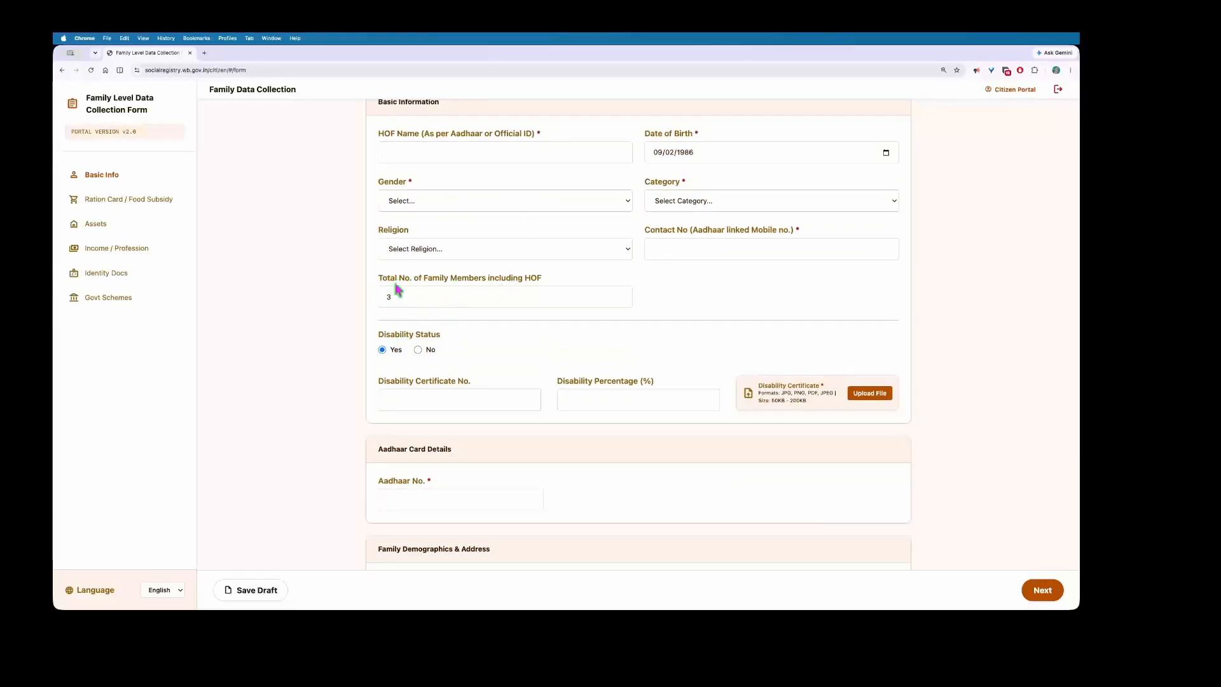
pyautogui.scroll(3, 524, 308)
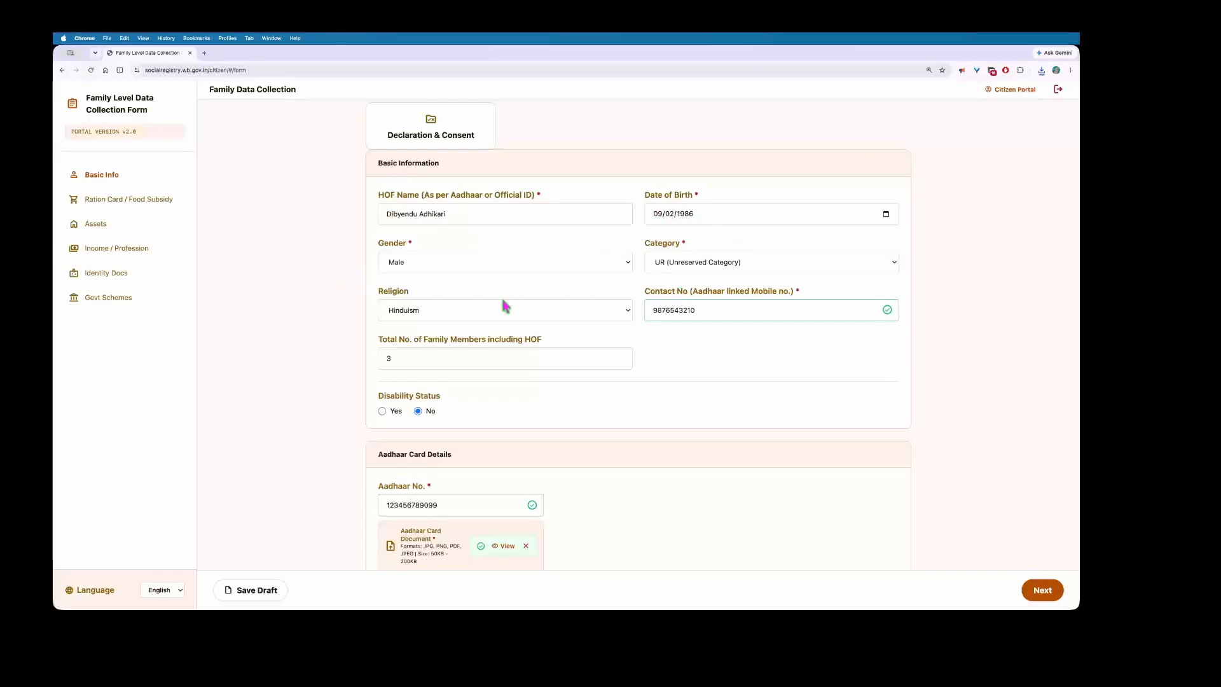
pyautogui.moveTo(693, 291); pyautogui.dragTo(782, 293)
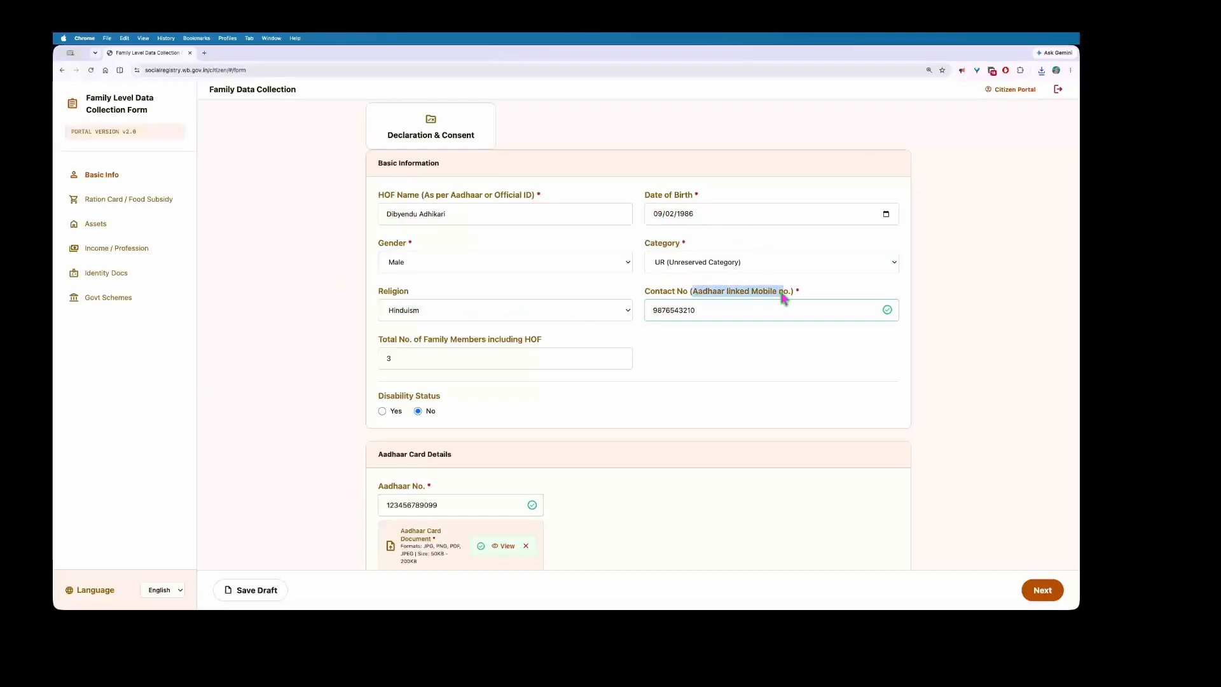
pyautogui.moveTo(379, 340); pyautogui.dragTo(552, 344)
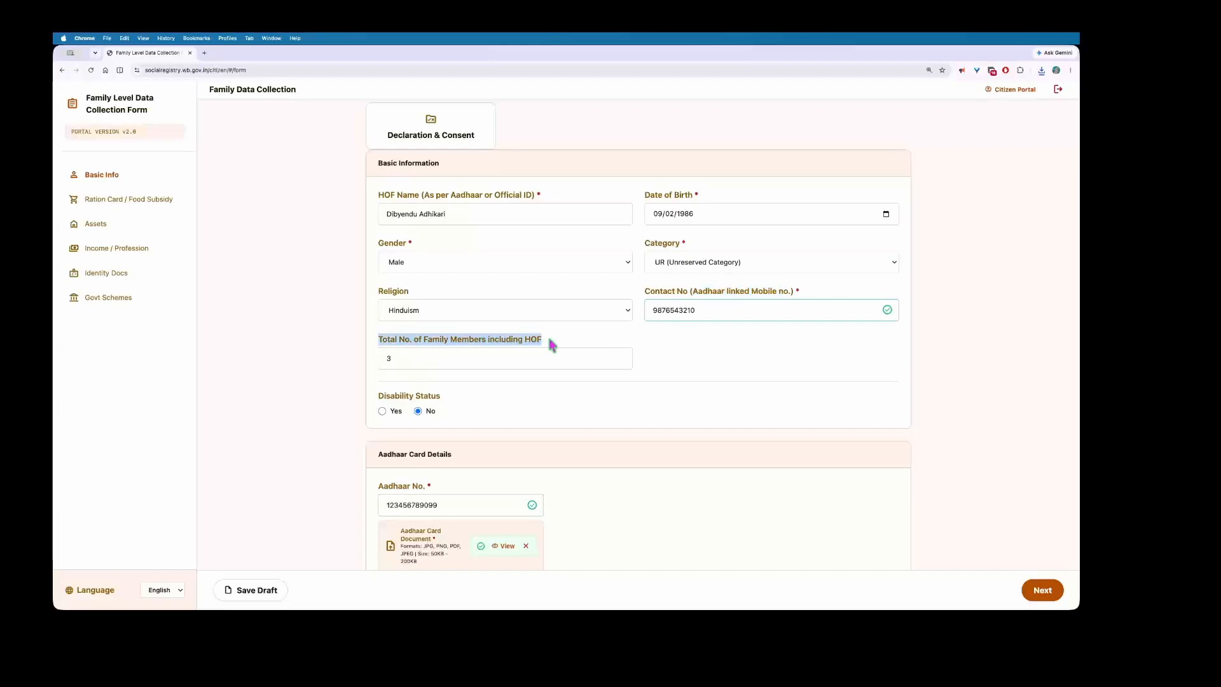
pyautogui.scroll(-2, 551, 343)
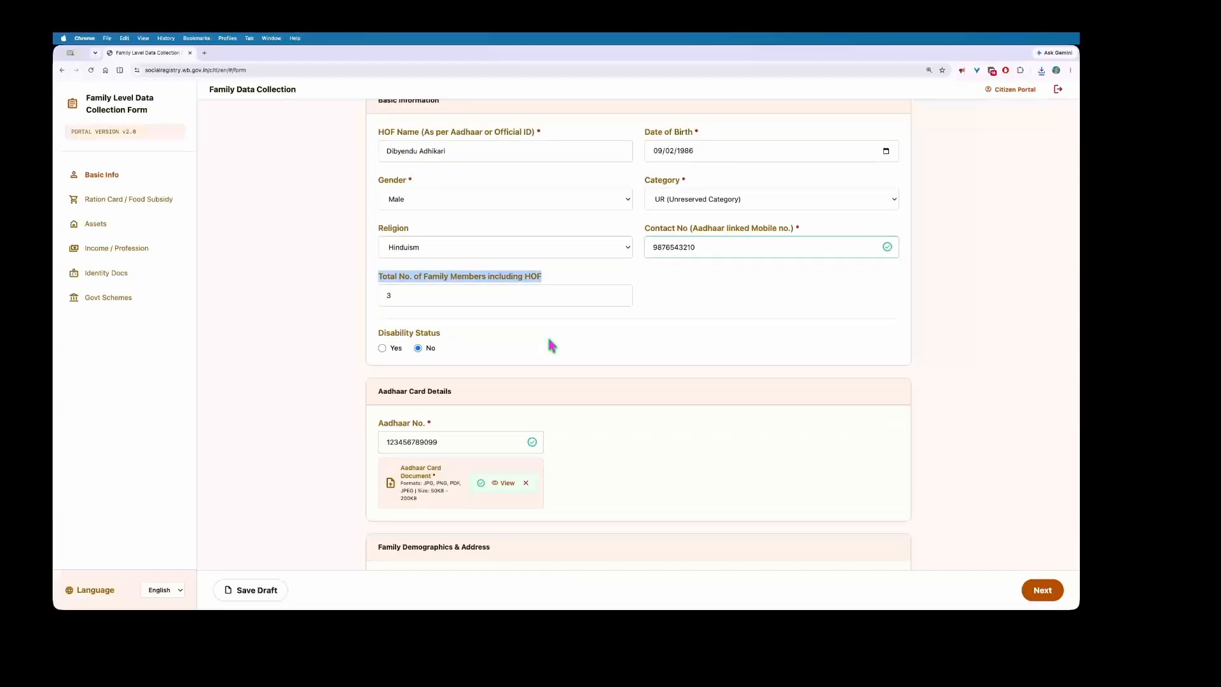
pyautogui.moveTo(379, 333); pyautogui.dragTo(492, 342)
pyautogui.scroll(-6, 494, 344)
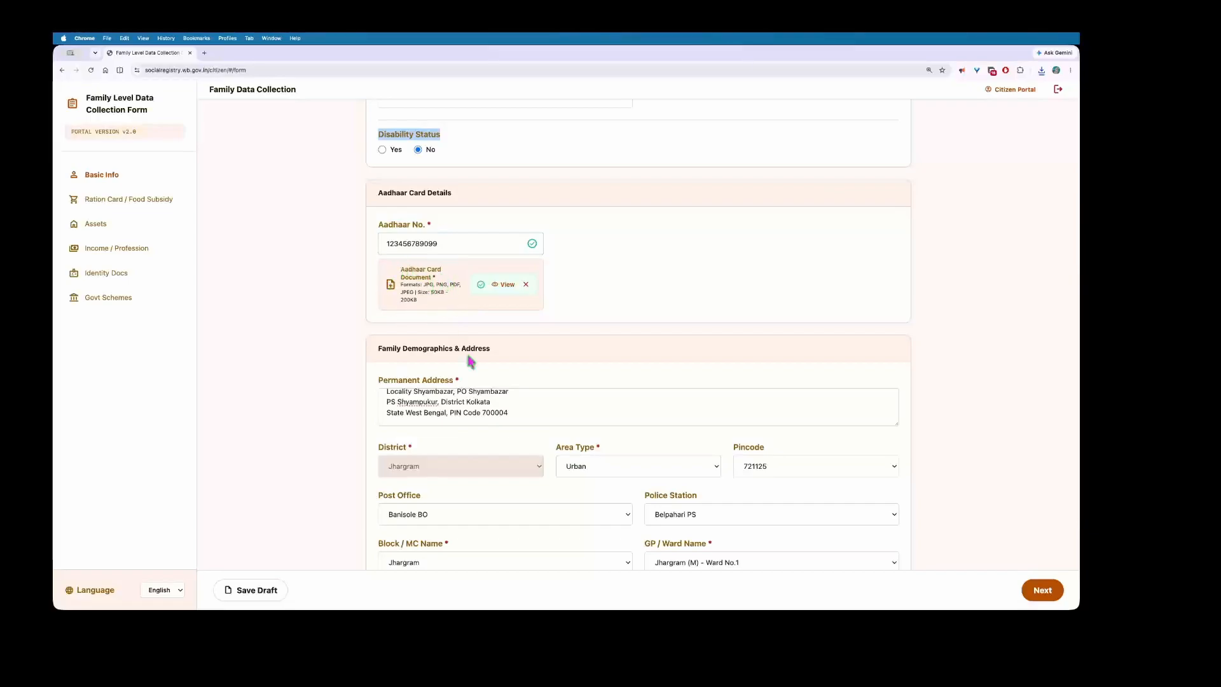
pyautogui.scroll(-3, 484, 390)
pyautogui.scroll(1, 455, 316)
pyautogui.moveTo(386, 307); pyautogui.dragTo(535, 324)
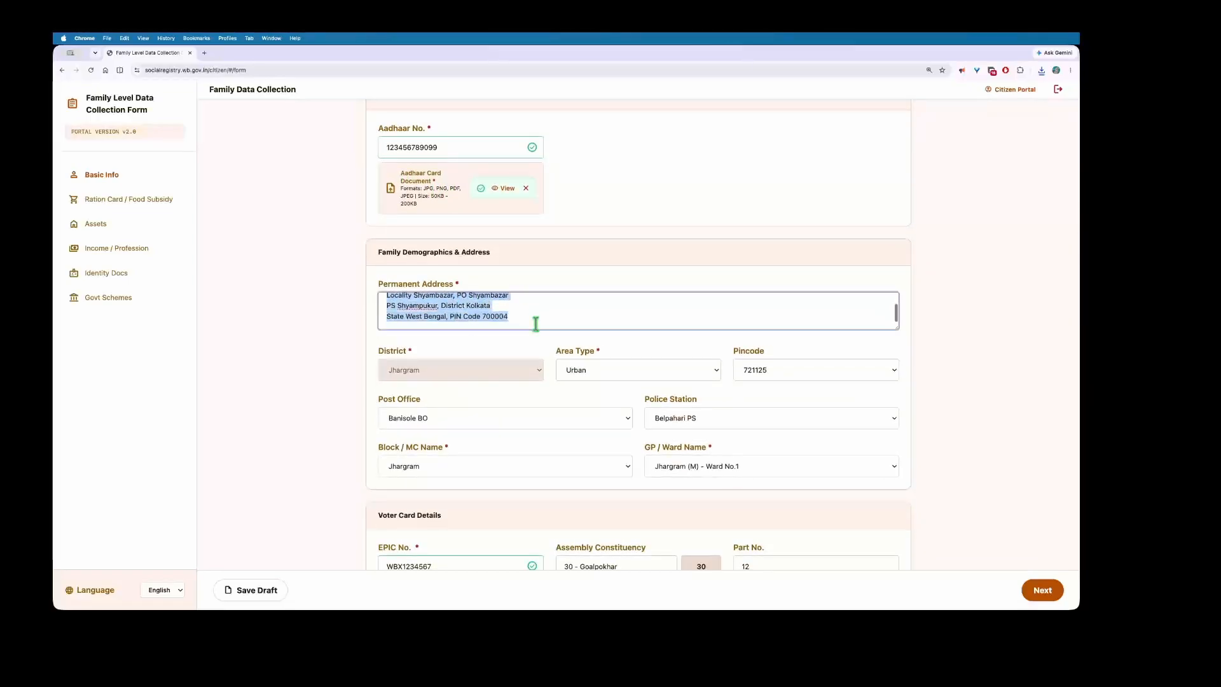
pyautogui.scroll(-1, 531, 349)
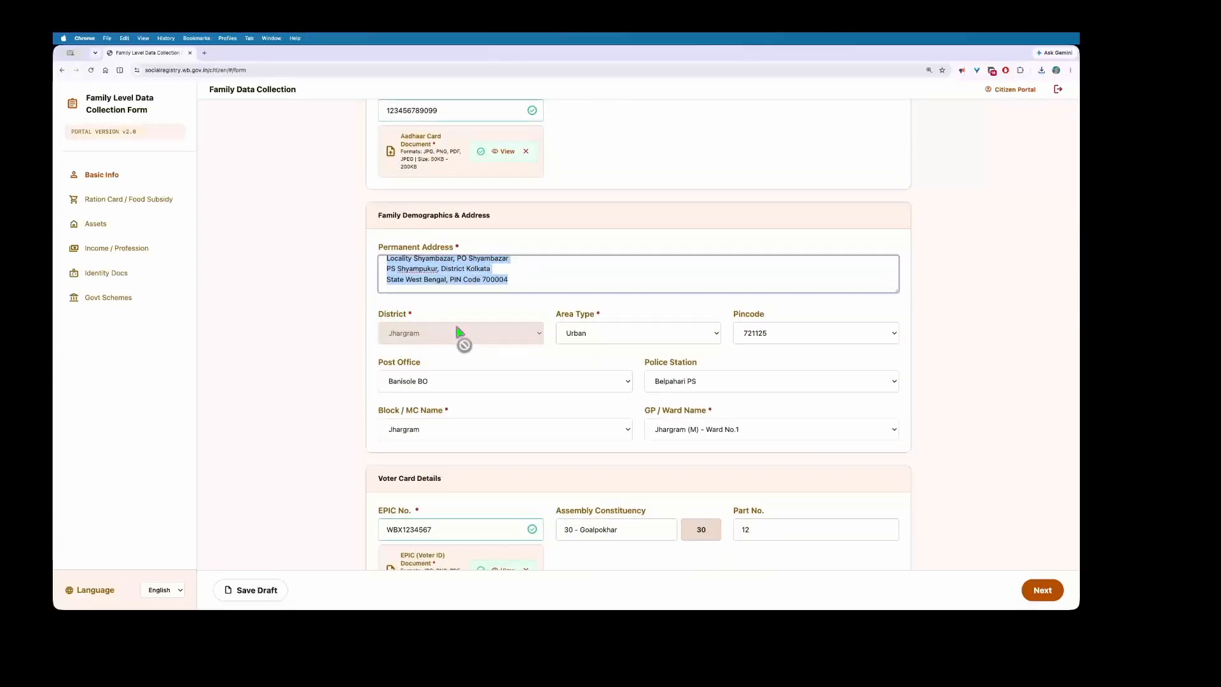
pyautogui.click(622, 339)
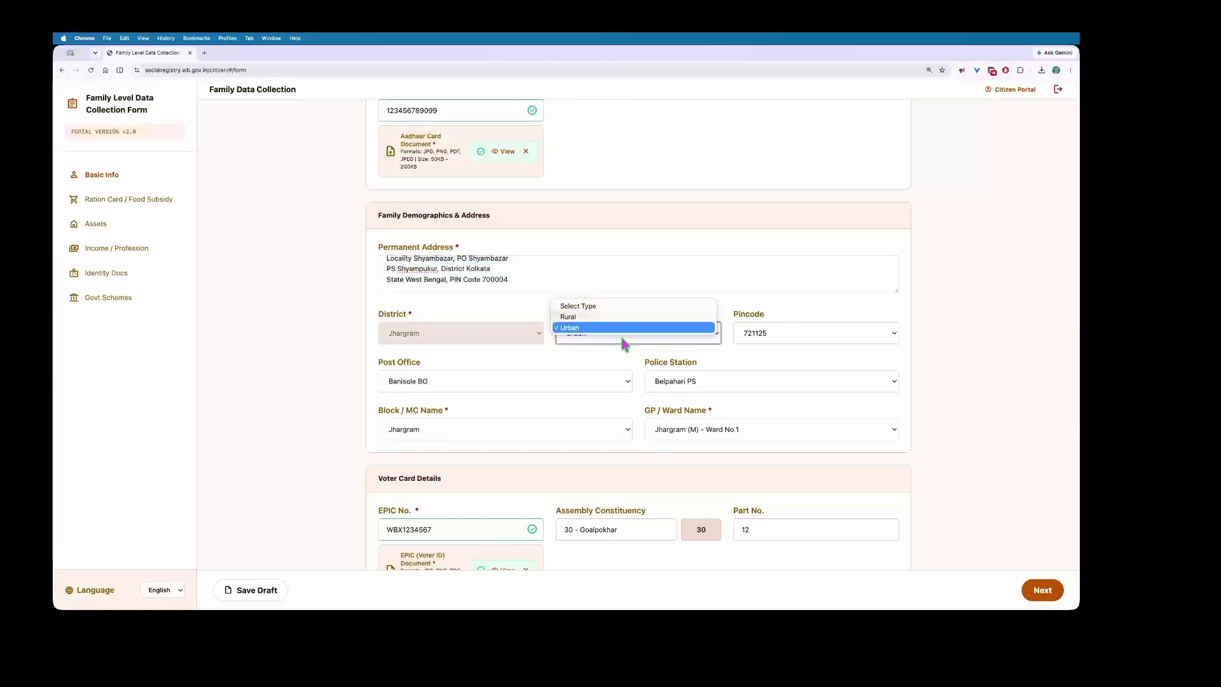
pyautogui.click(749, 303)
pyautogui.scroll(-2, 506, 323)
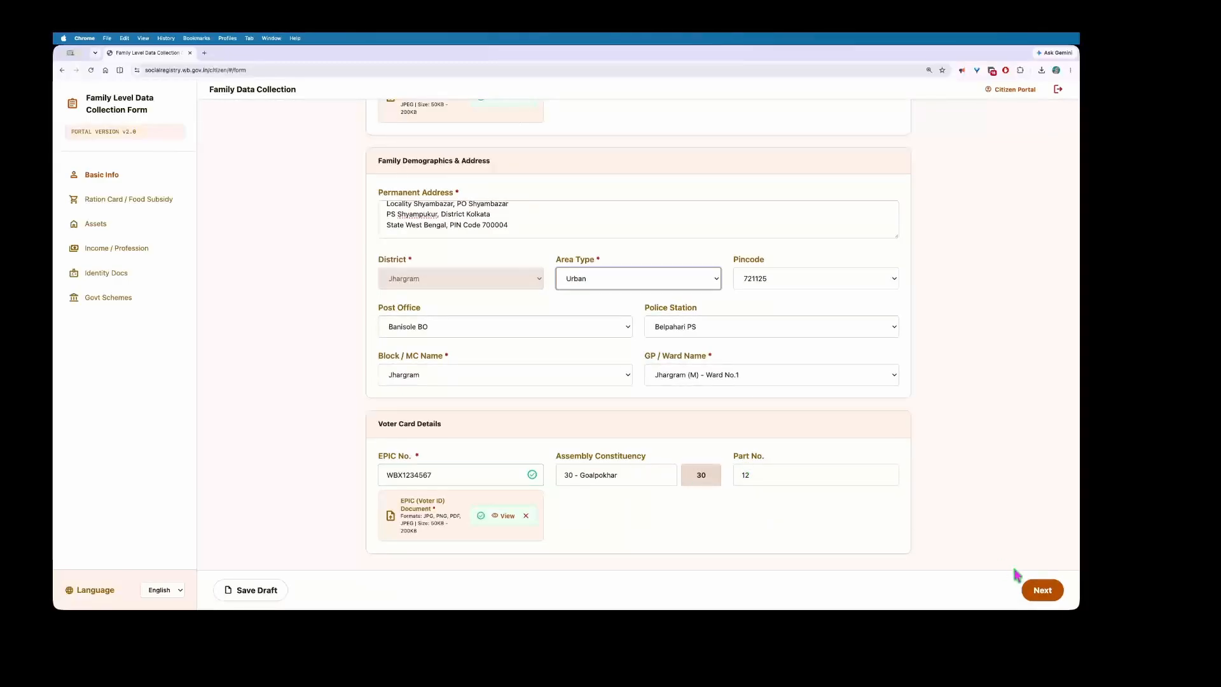
pyautogui.click(1039, 588)
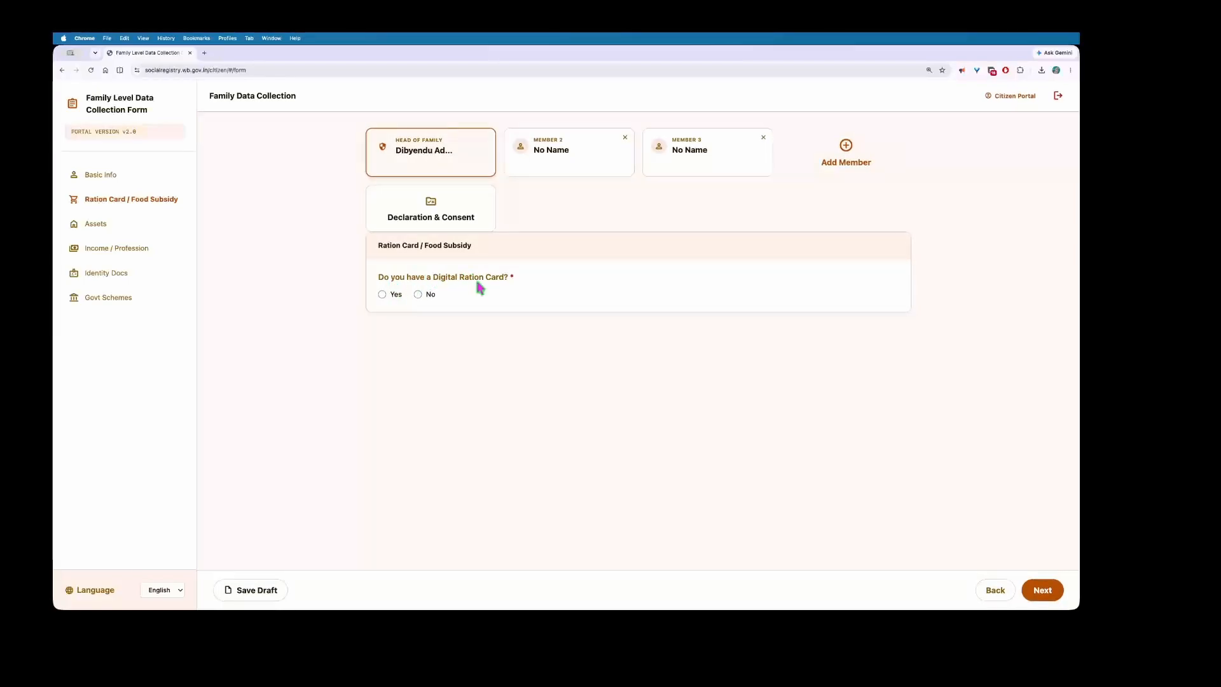
# Step: After trying Yes with AAY, answer No to Digital Ration Card and save the draft
pyautogui.click(382, 294)
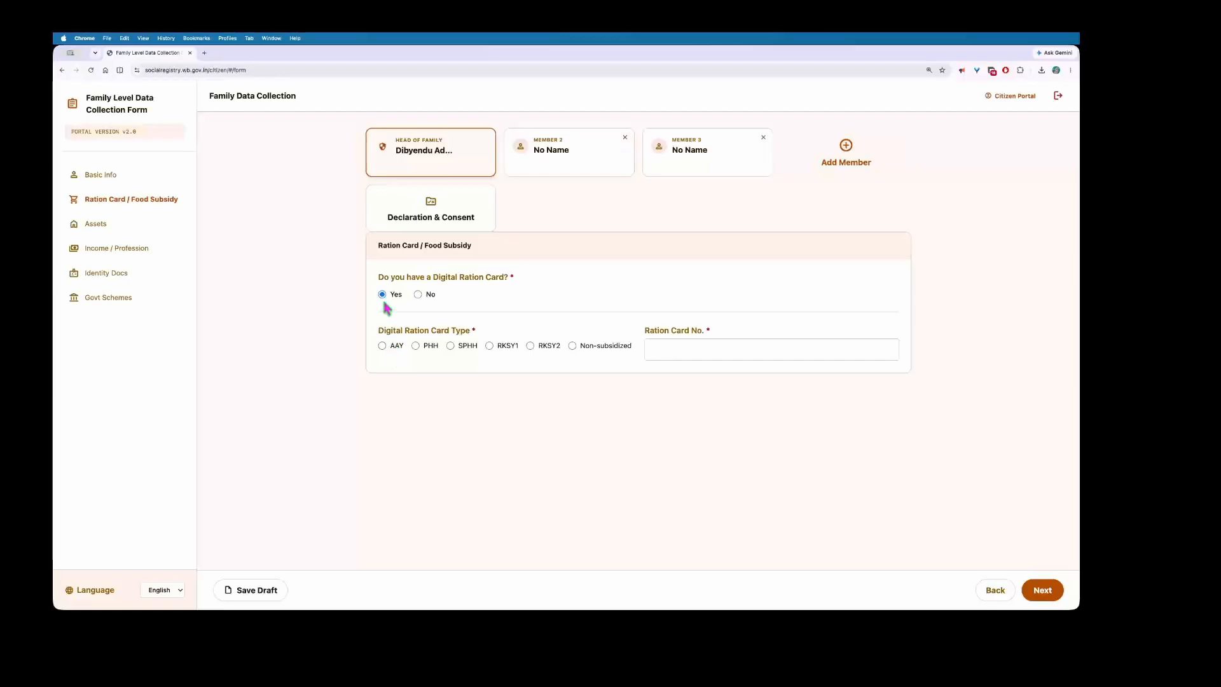
pyautogui.moveTo(384, 331); pyautogui.dragTo(481, 337)
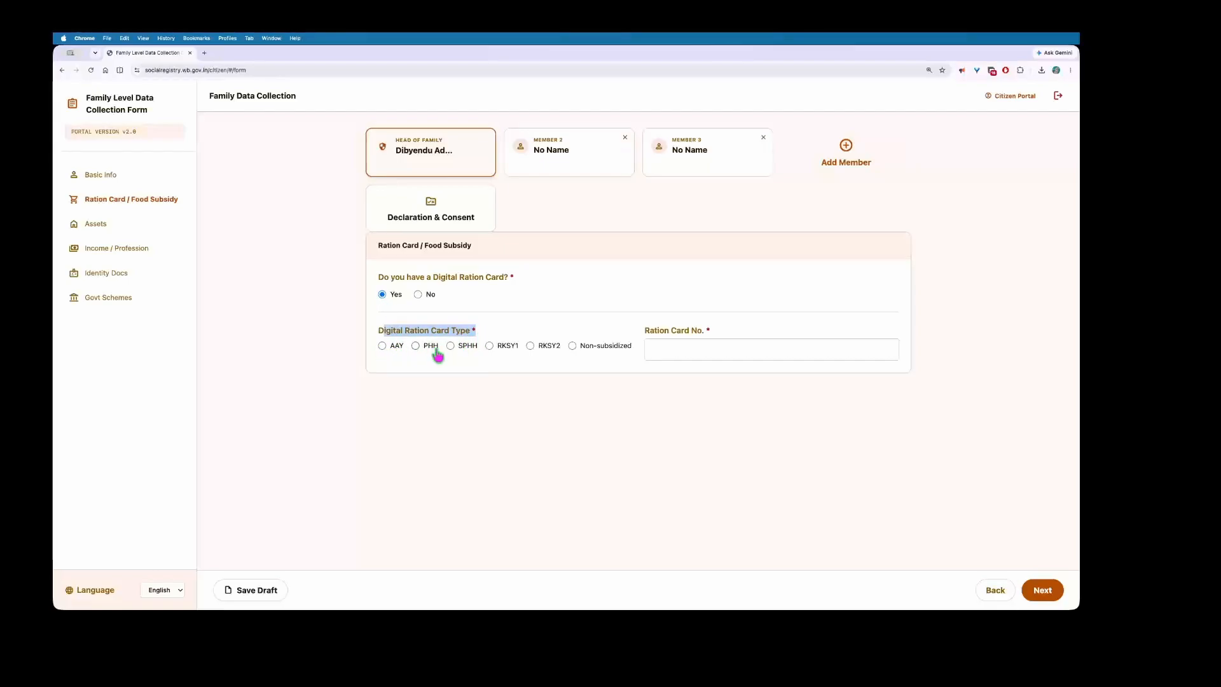
pyautogui.click(383, 346)
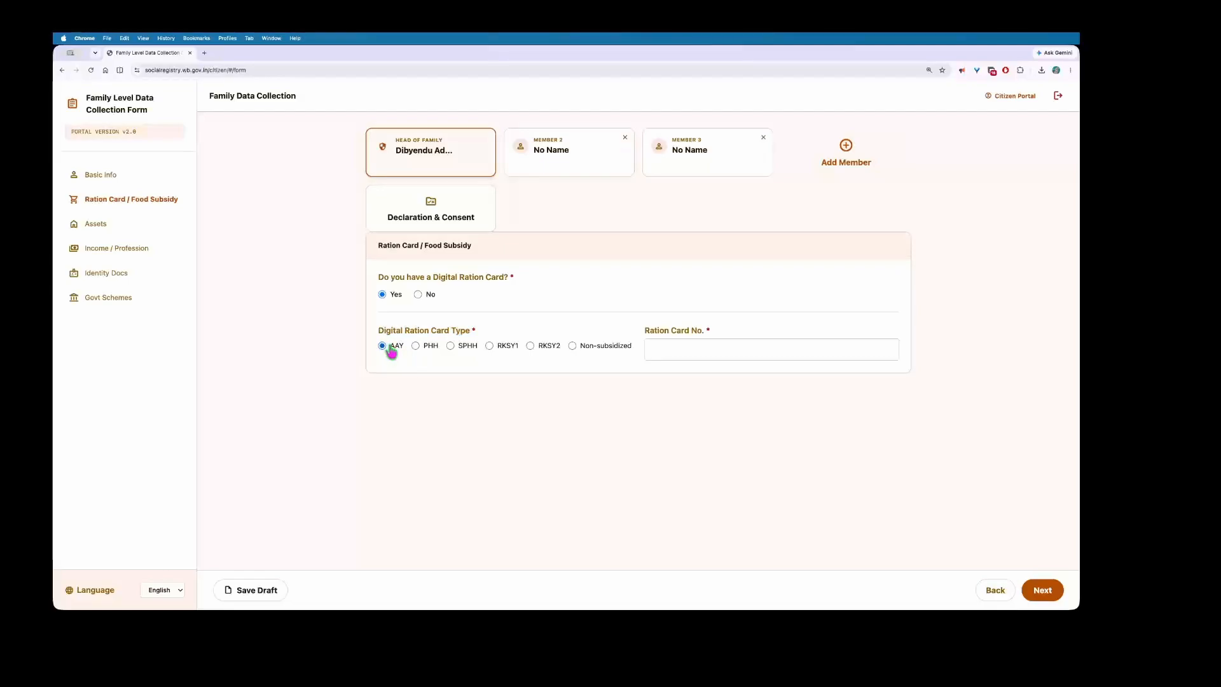
pyautogui.moveTo(645, 335); pyautogui.dragTo(715, 336)
pyautogui.click(673, 346)
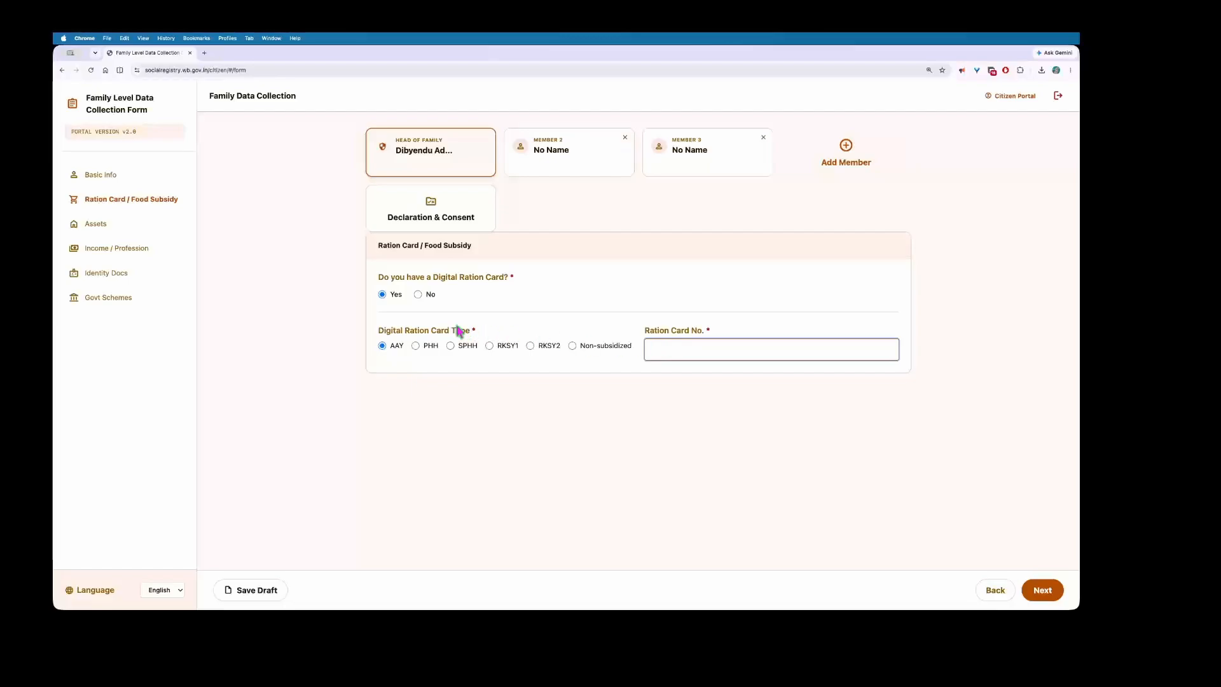
pyautogui.click(418, 295)
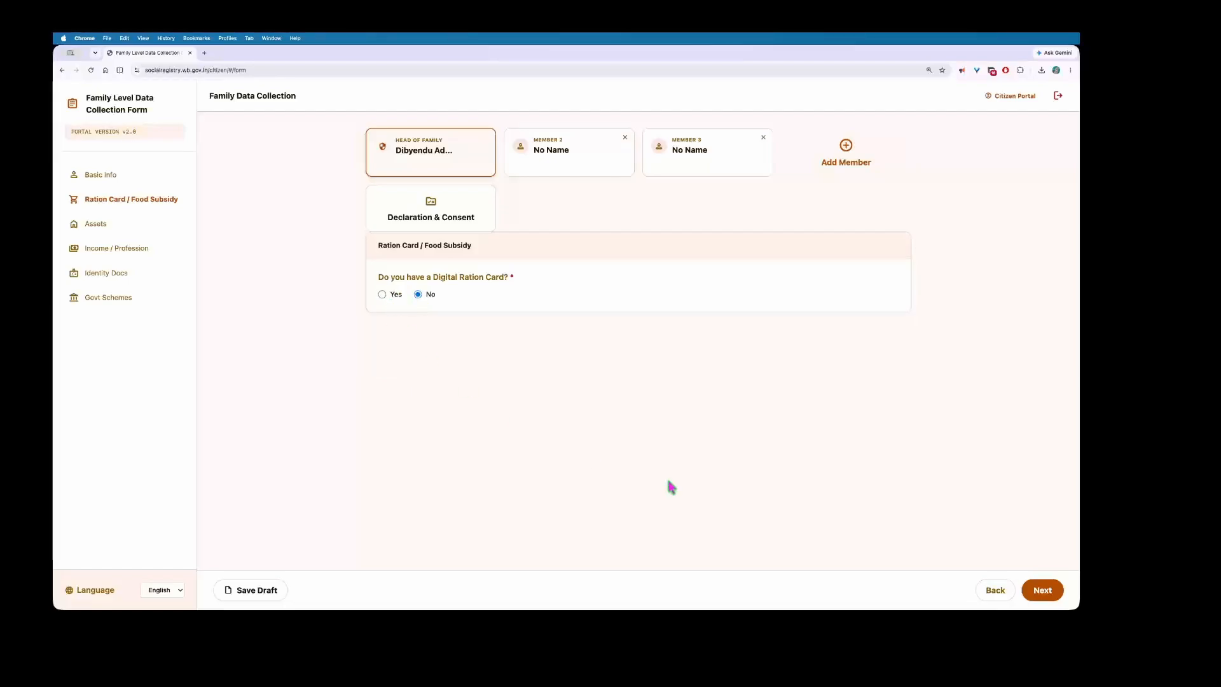
pyautogui.click(242, 592)
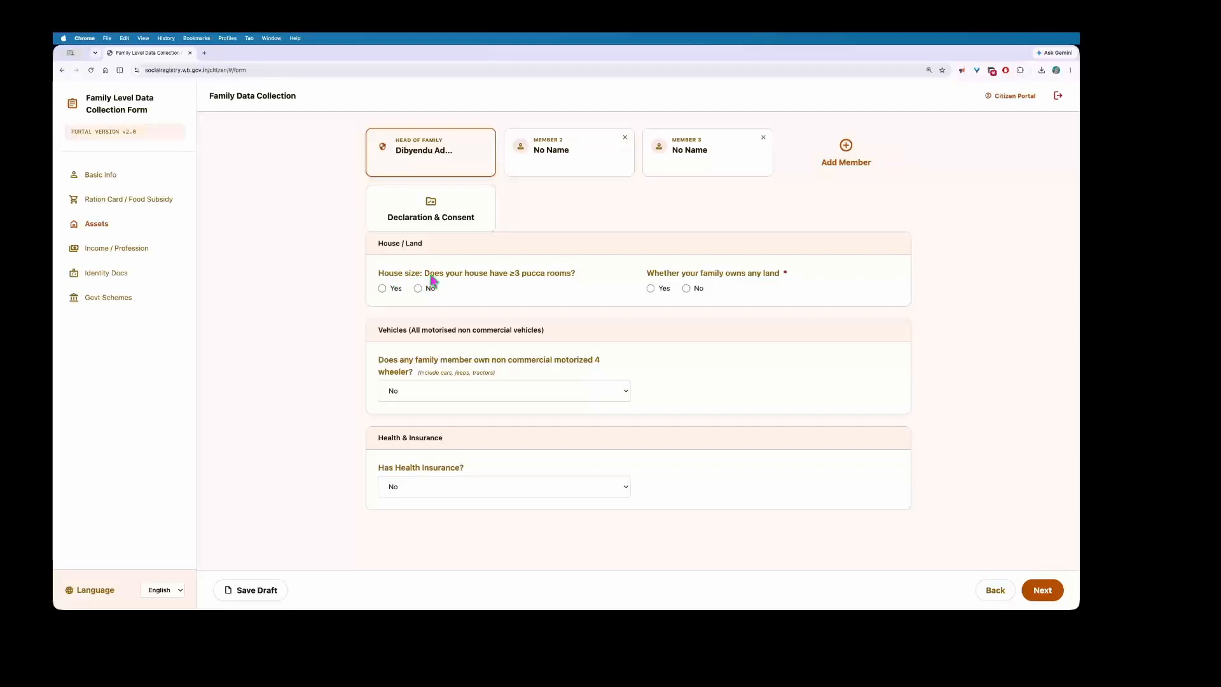
# Step: Answer No to having three or more pucca rooms
pyautogui.moveTo(429, 275)
pyautogui.mouseDown()
pyautogui.moveTo(576, 278)
pyautogui.moveTo(424, 280)
pyautogui.mouseUp()
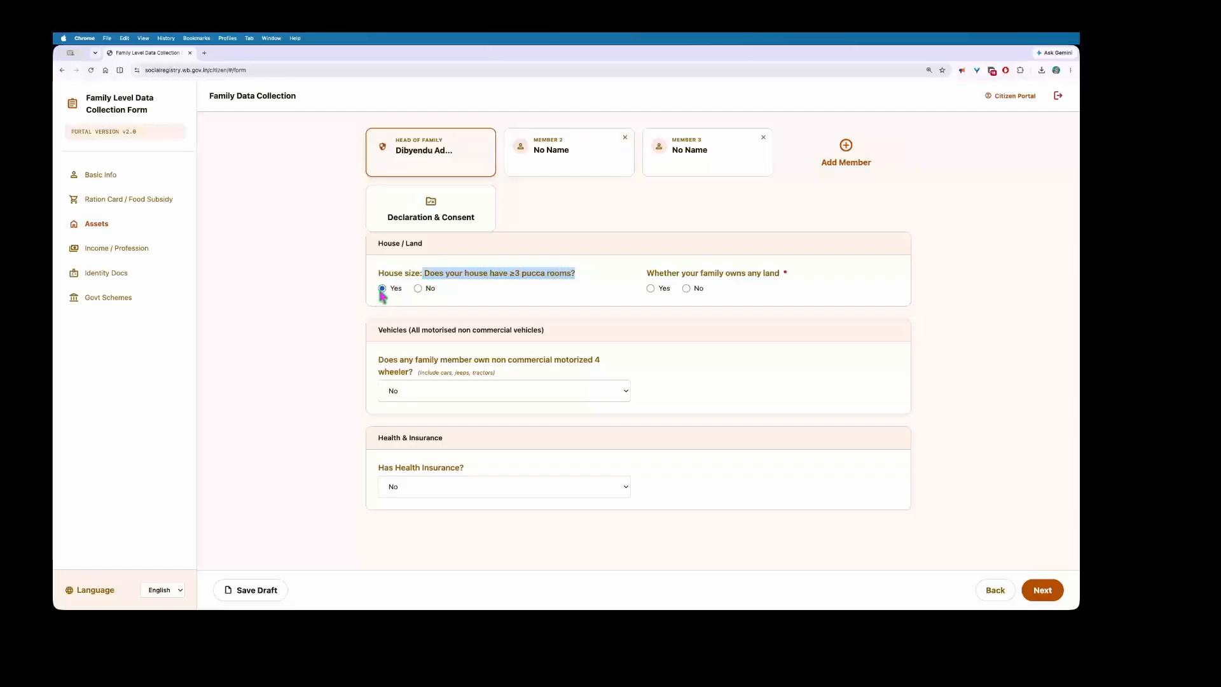
pyautogui.click(418, 288)
pyautogui.click(579, 296)
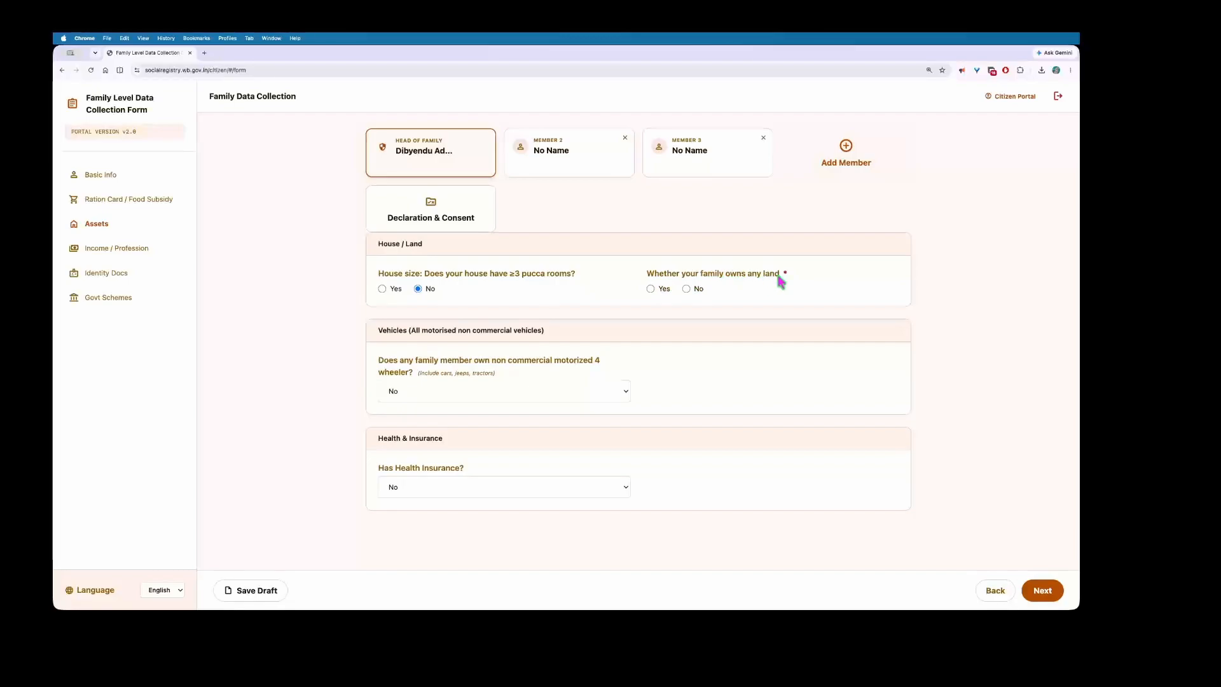
# Step: Try Yes for land ownership and view the landholding size field, then settle on No
pyautogui.moveTo(780, 280); pyautogui.dragTo(647, 281)
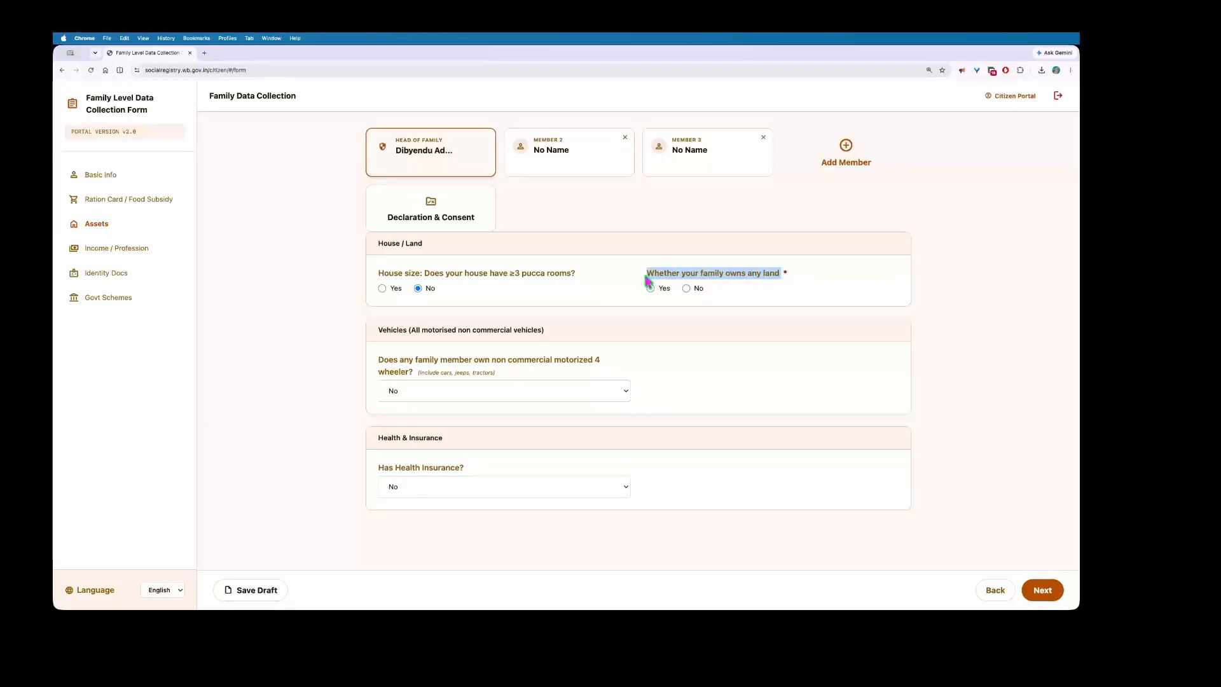
pyautogui.click(653, 299)
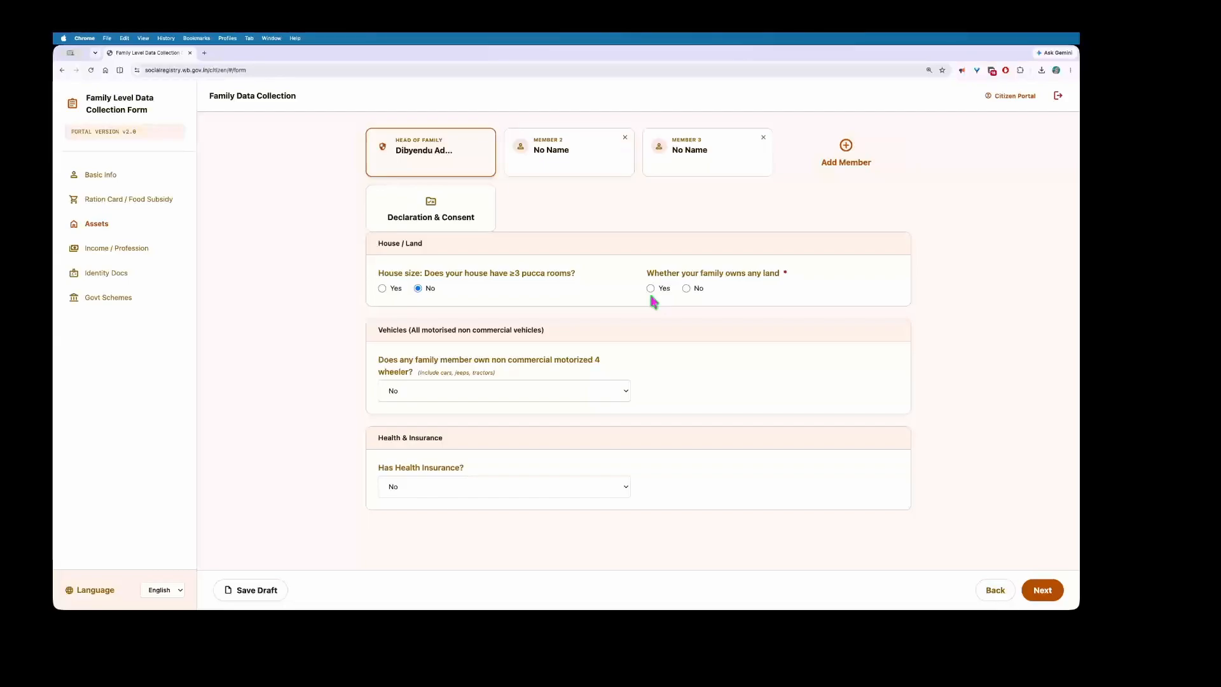
pyautogui.click(651, 289)
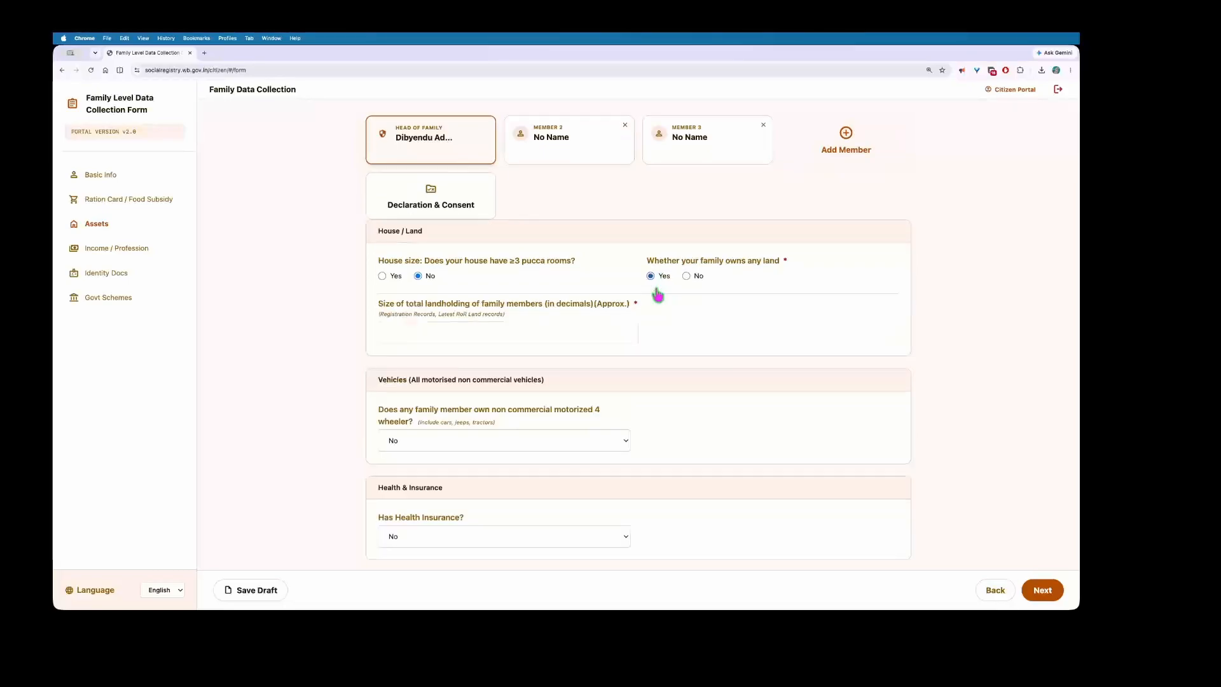
pyautogui.click(685, 277)
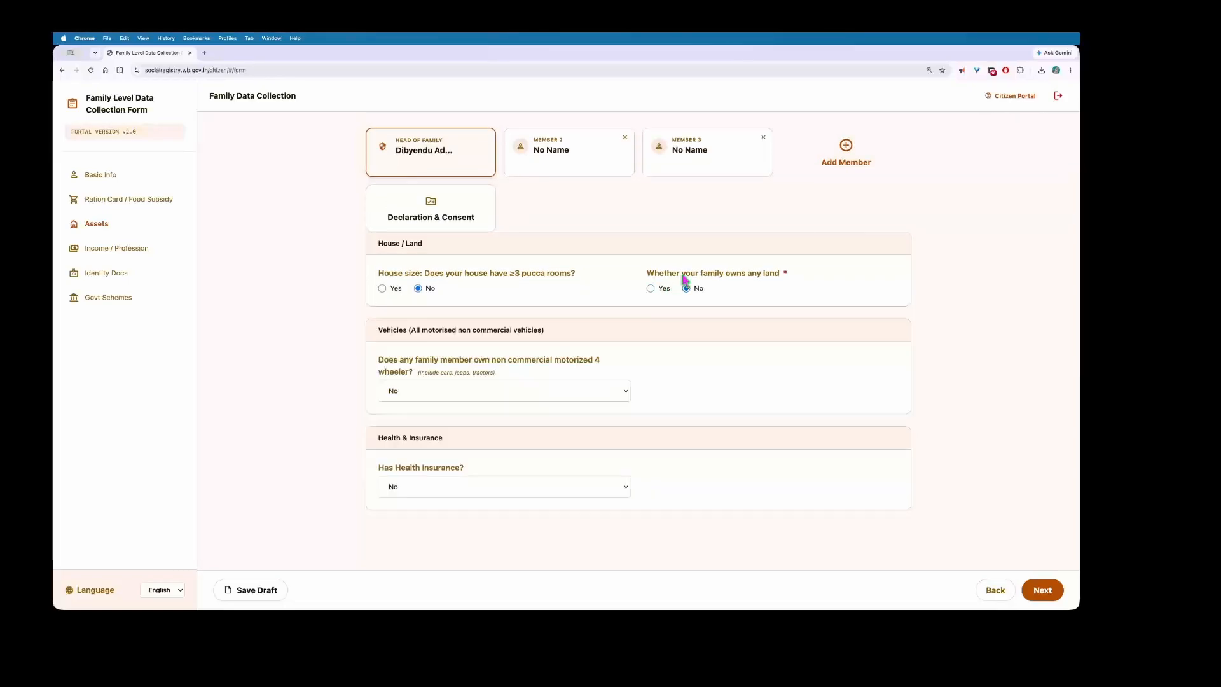
pyautogui.click(651, 289)
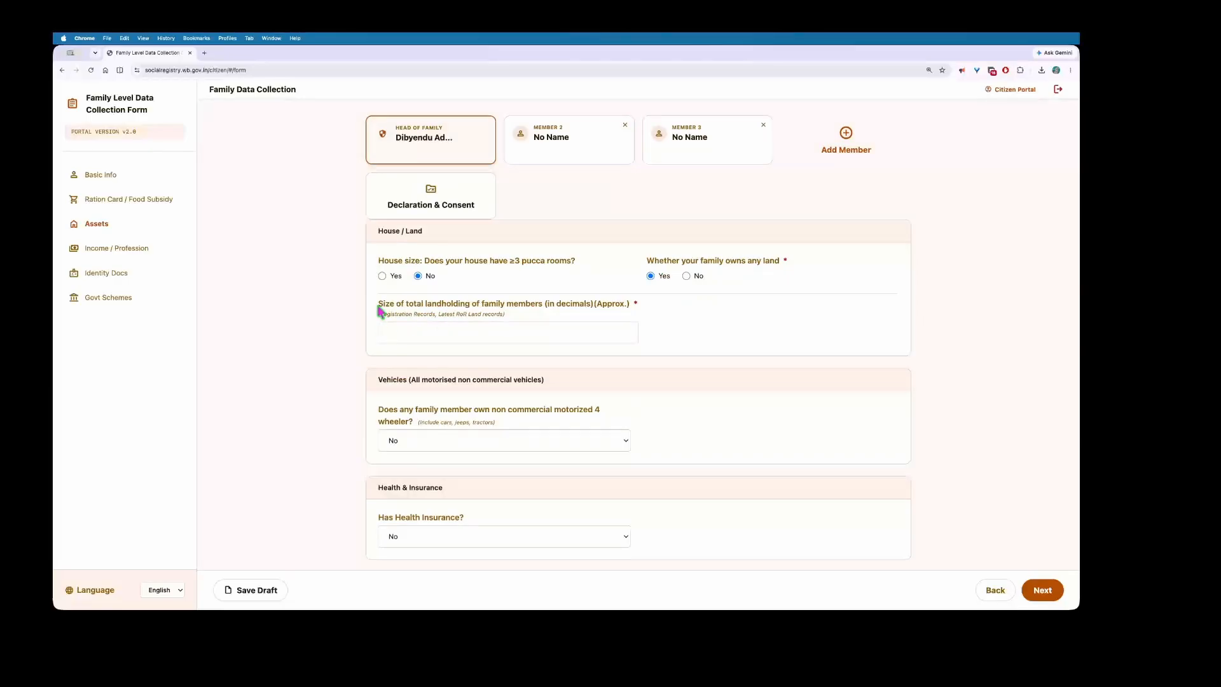
pyautogui.moveTo(379, 305); pyautogui.dragTo(612, 312)
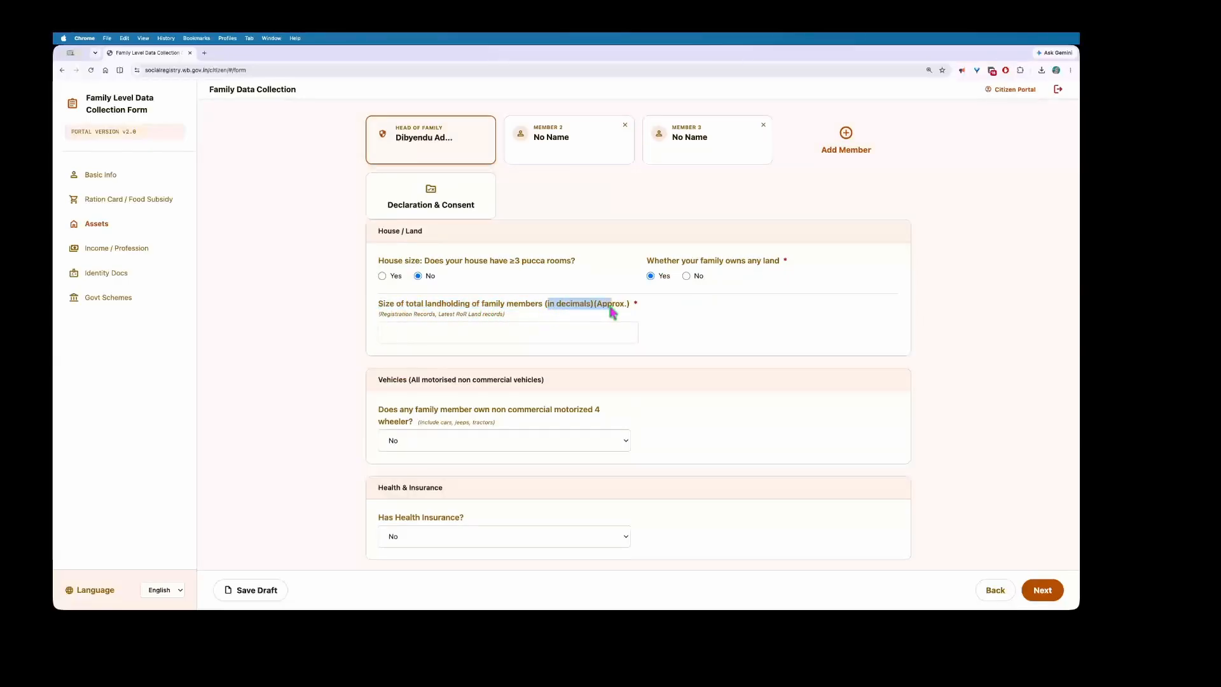
pyautogui.click(459, 319)
pyautogui.moveTo(379, 310); pyautogui.dragTo(613, 313)
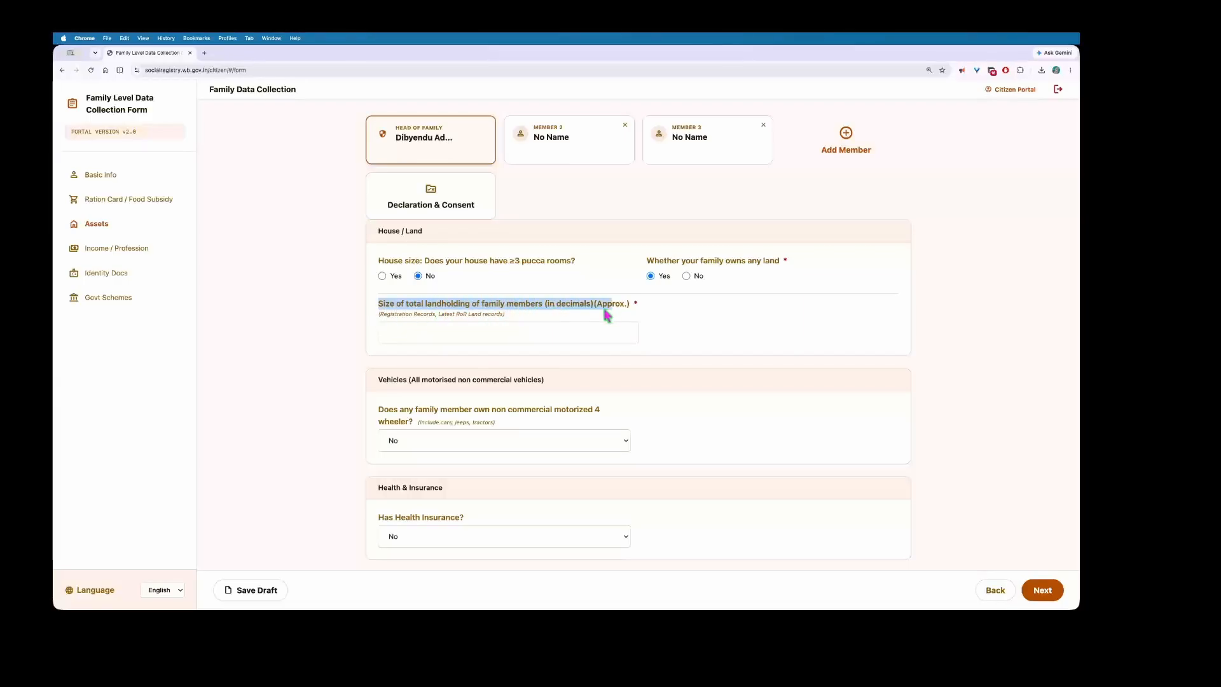
pyautogui.scroll(-1, 313, 400)
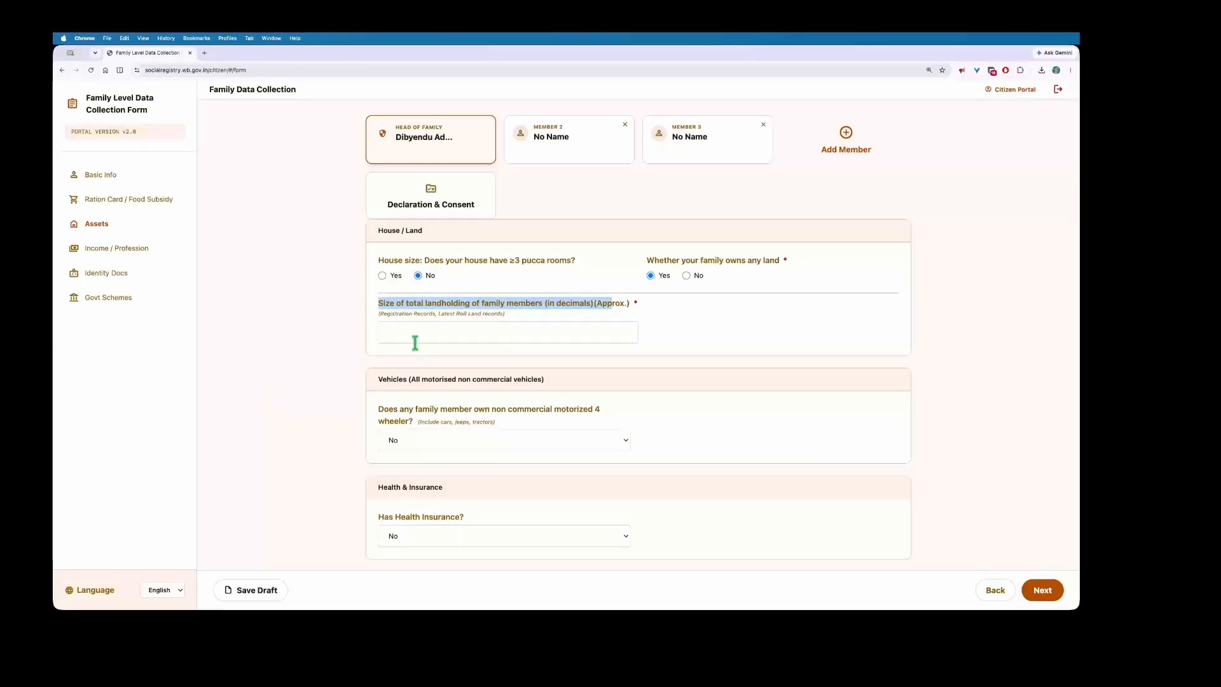
pyautogui.click(390, 328)
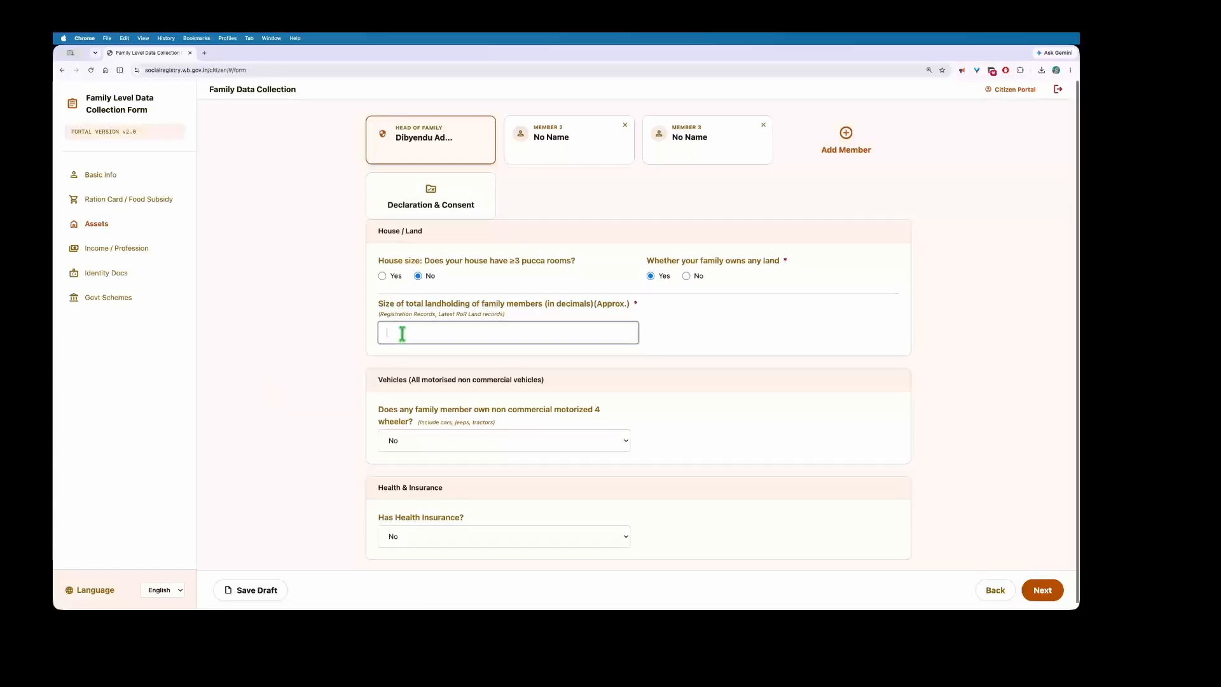
pyautogui.scroll(-1, 401, 332)
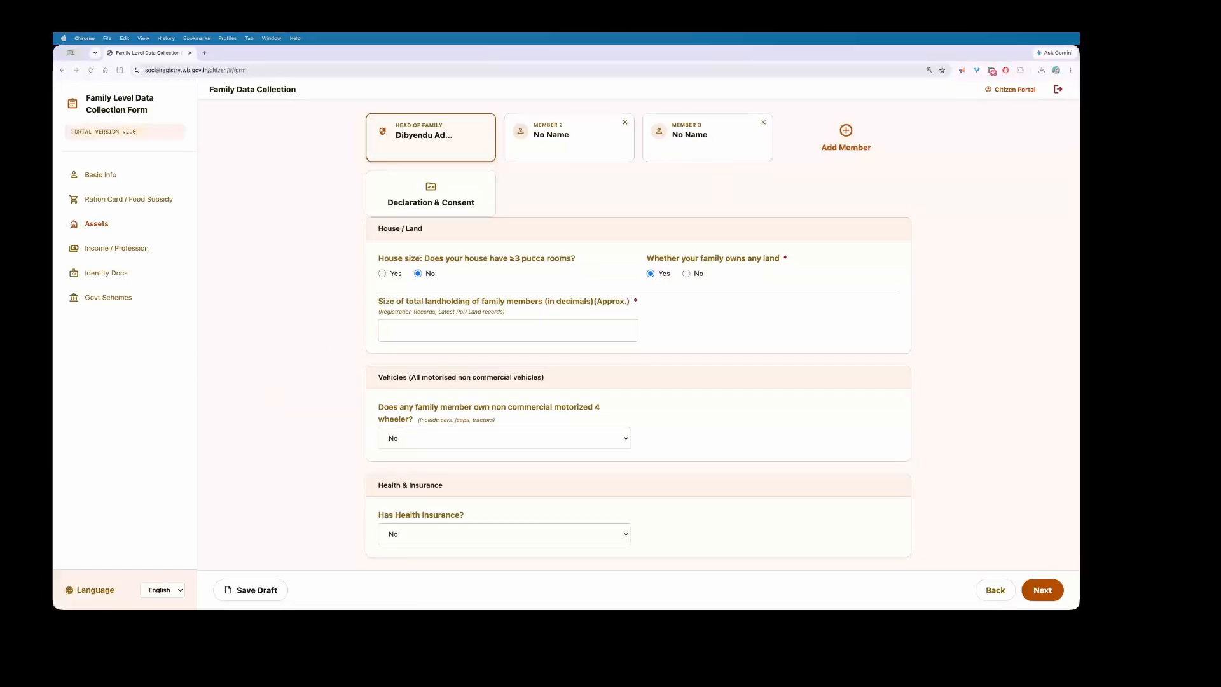
pyautogui.click(431, 330)
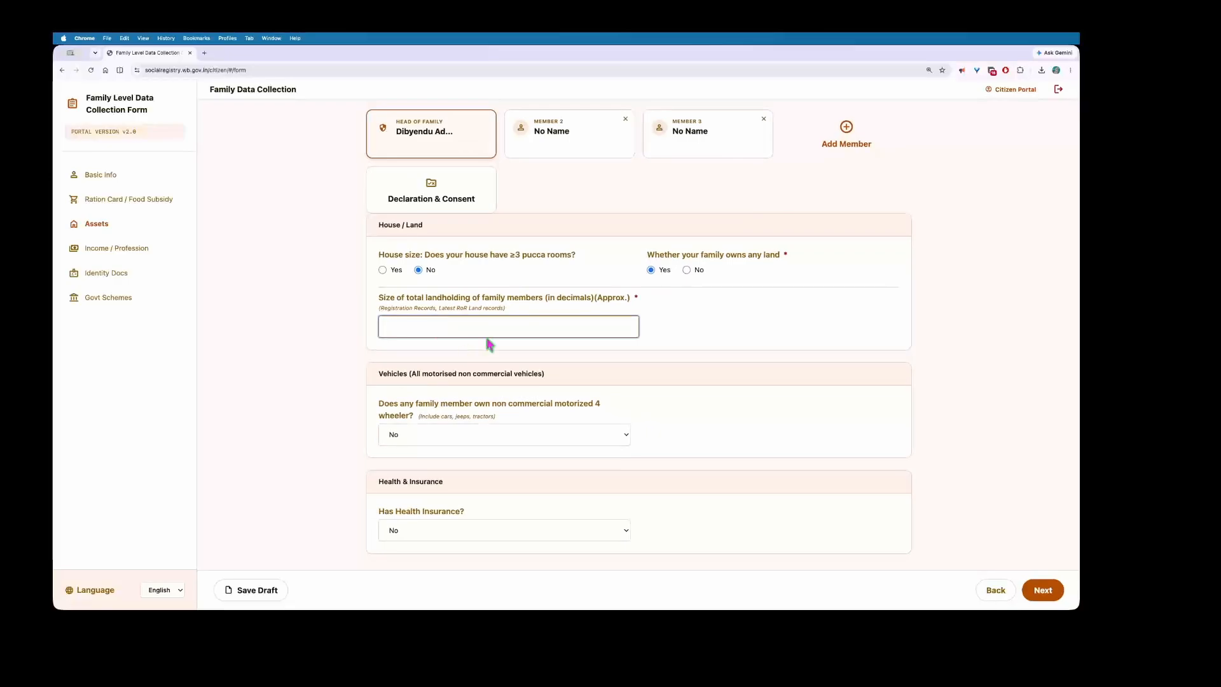
pyautogui.click(686, 274)
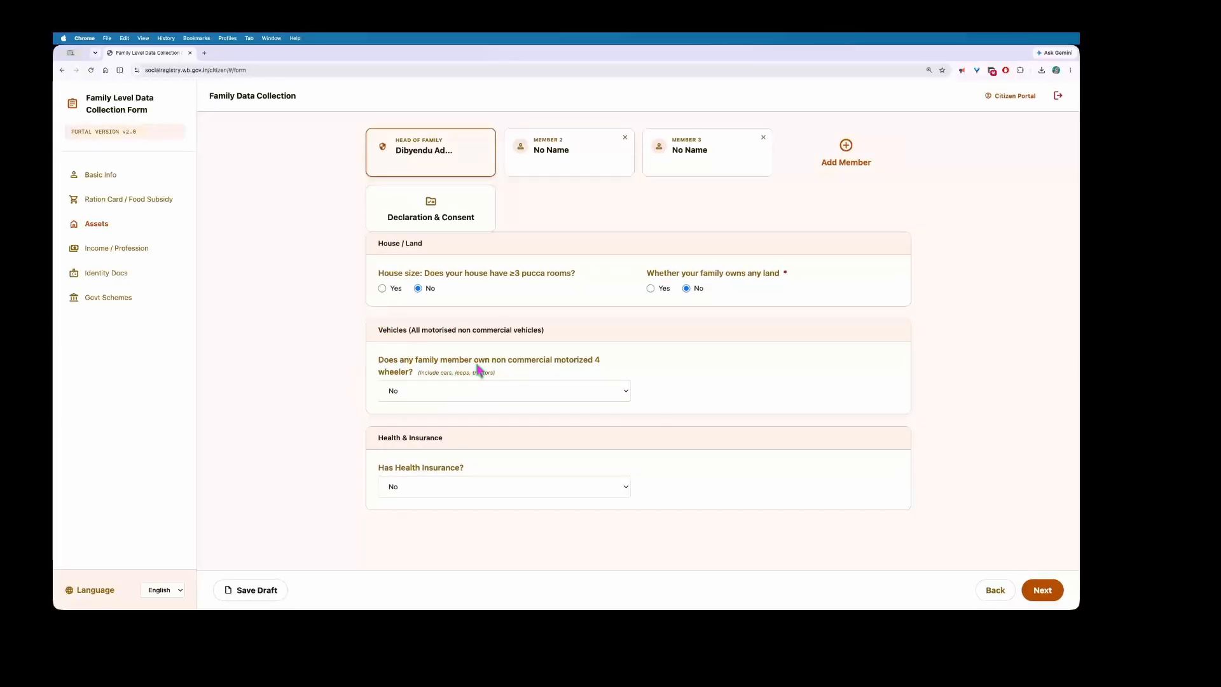
# Step: Answer Yes to a family member owning a four-wheeler
pyautogui.click(452, 391)
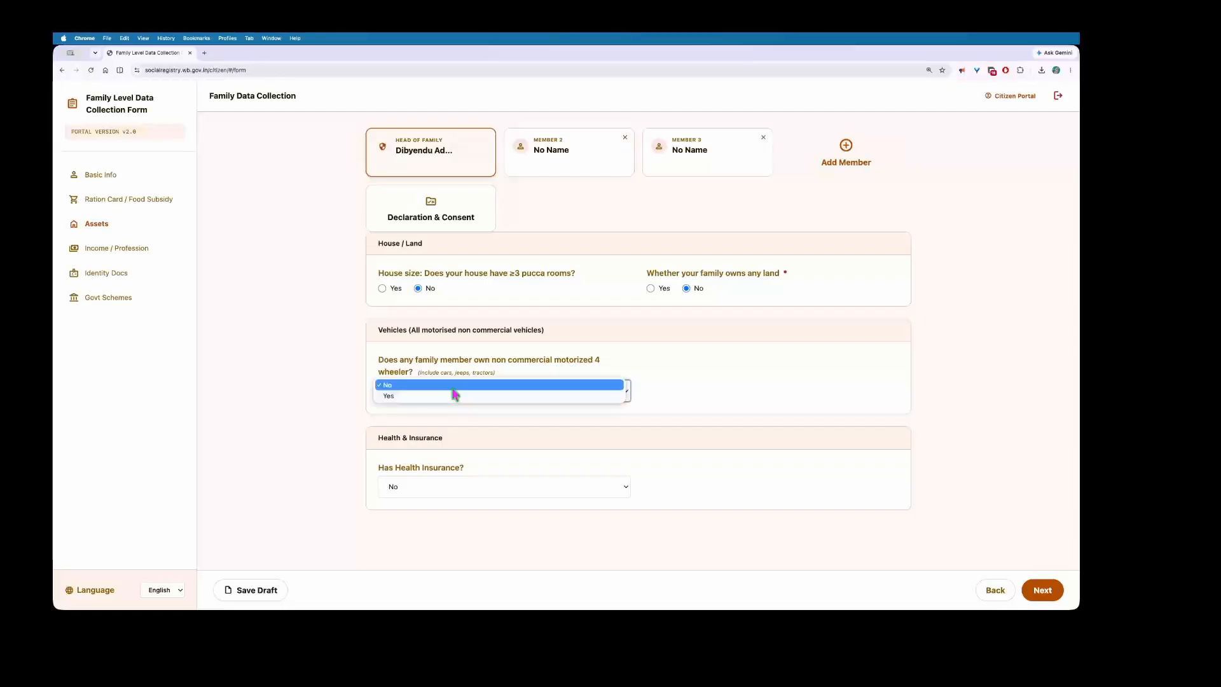
pyautogui.click(452, 396)
pyautogui.click(706, 373)
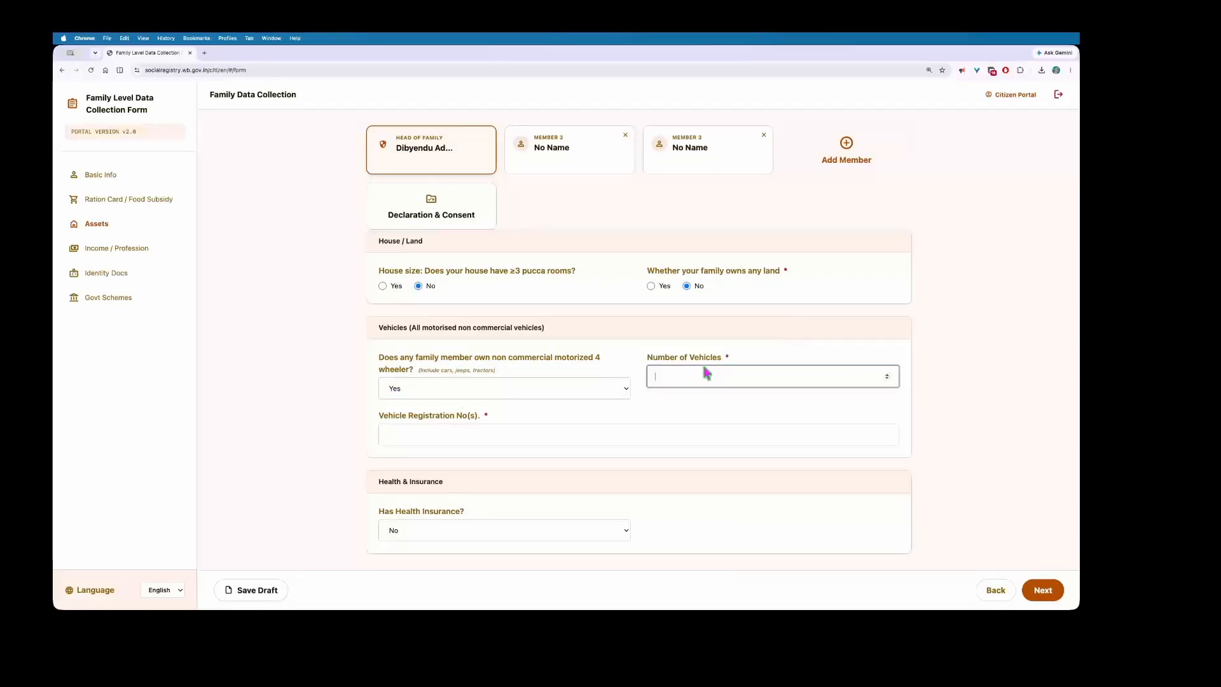
# Step: Review the new vehicle fields, delete the stray comma, and highlight the Health Insurance question
pyautogui.moveTo(647, 358); pyautogui.dragTo(783, 358)
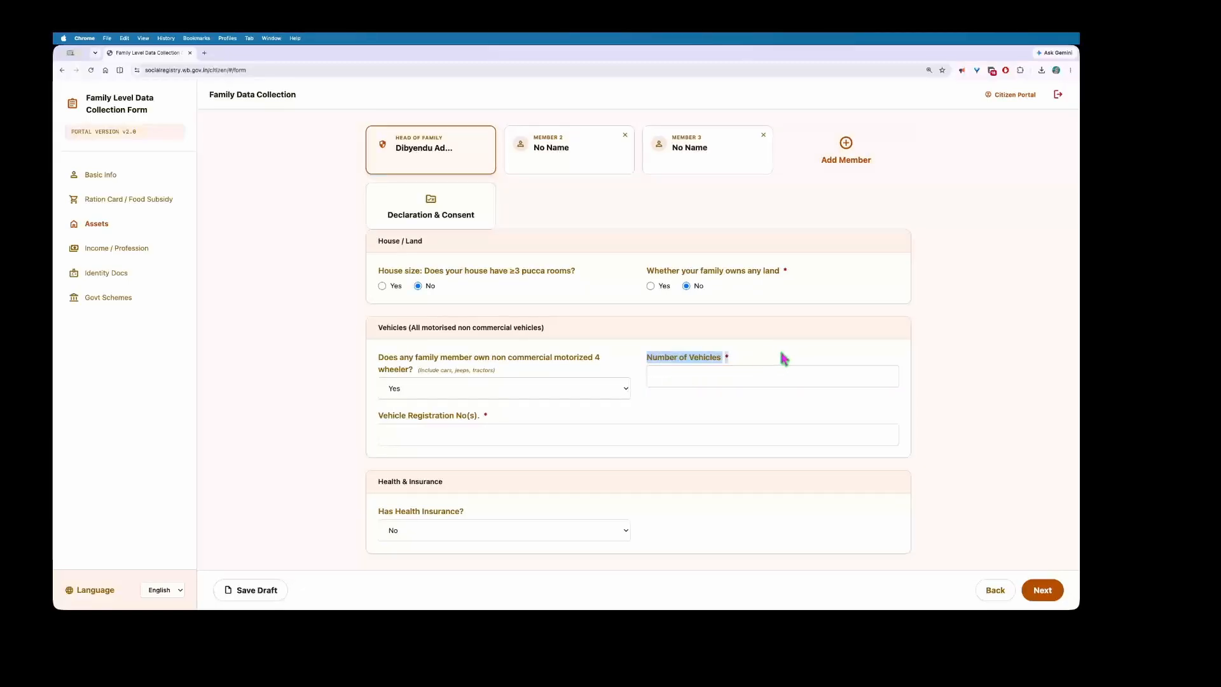
pyautogui.moveTo(377, 419); pyautogui.dragTo(478, 421)
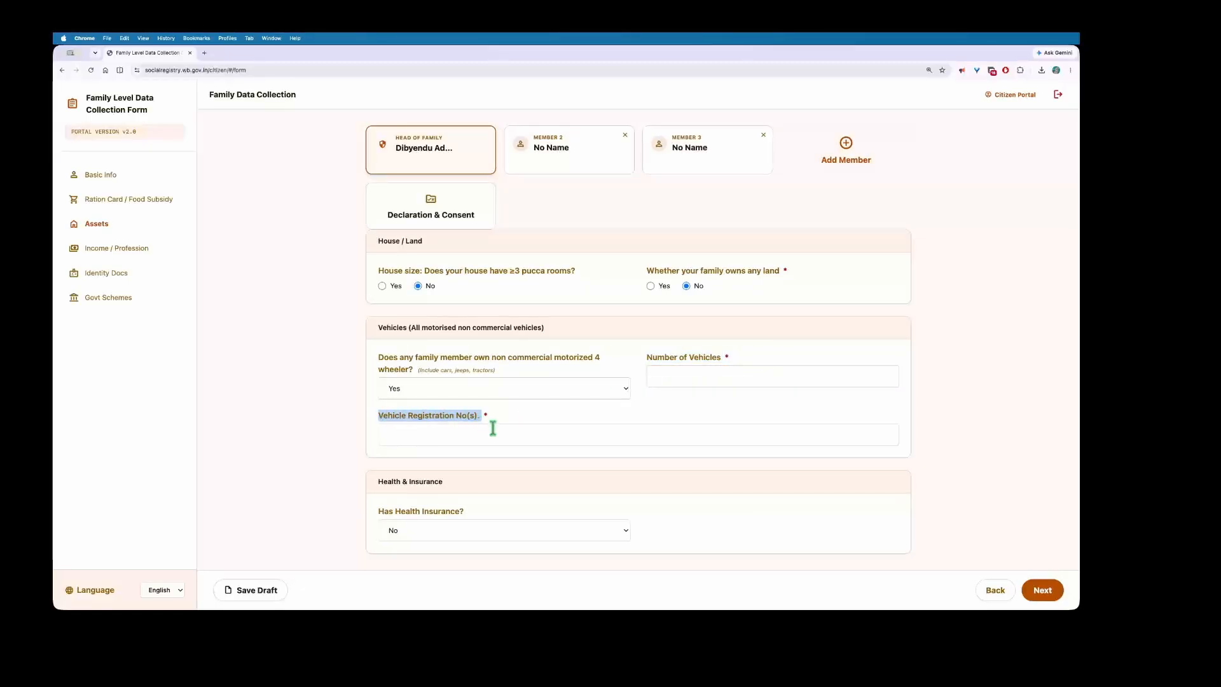
pyautogui.click(497, 432)
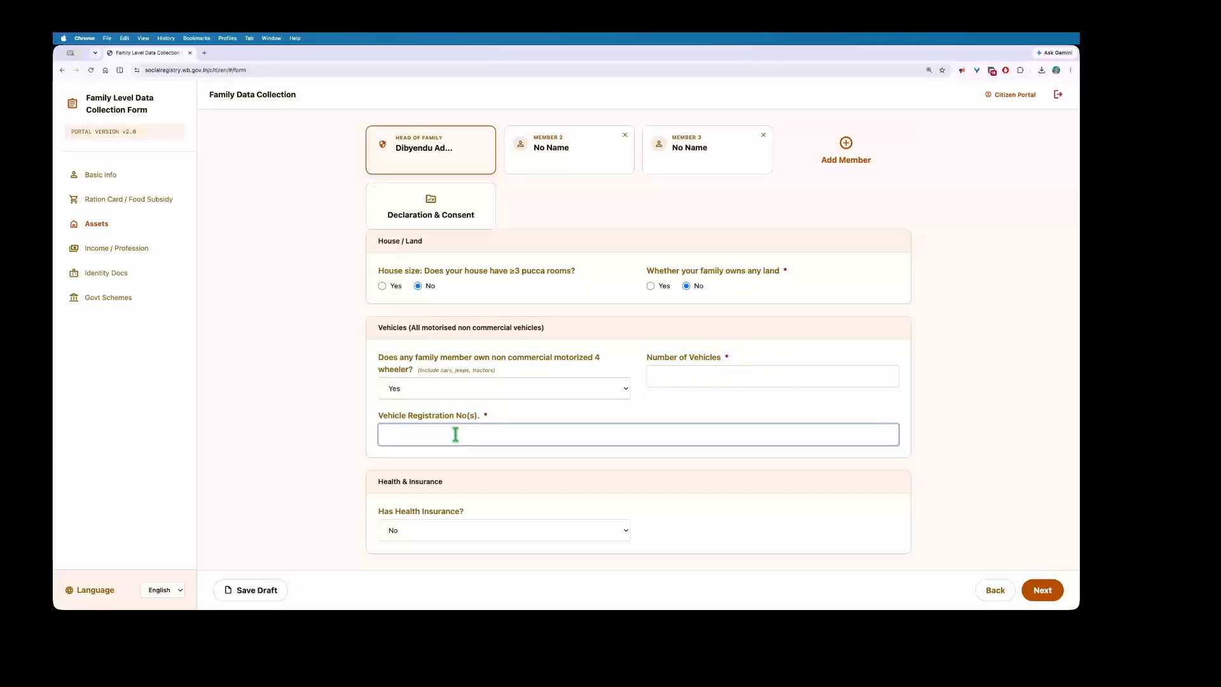
pyautogui.press('BackSpace')
pyautogui.moveTo(380, 484); pyautogui.dragTo(458, 485)
pyautogui.moveTo(379, 511); pyautogui.dragTo(469, 518)
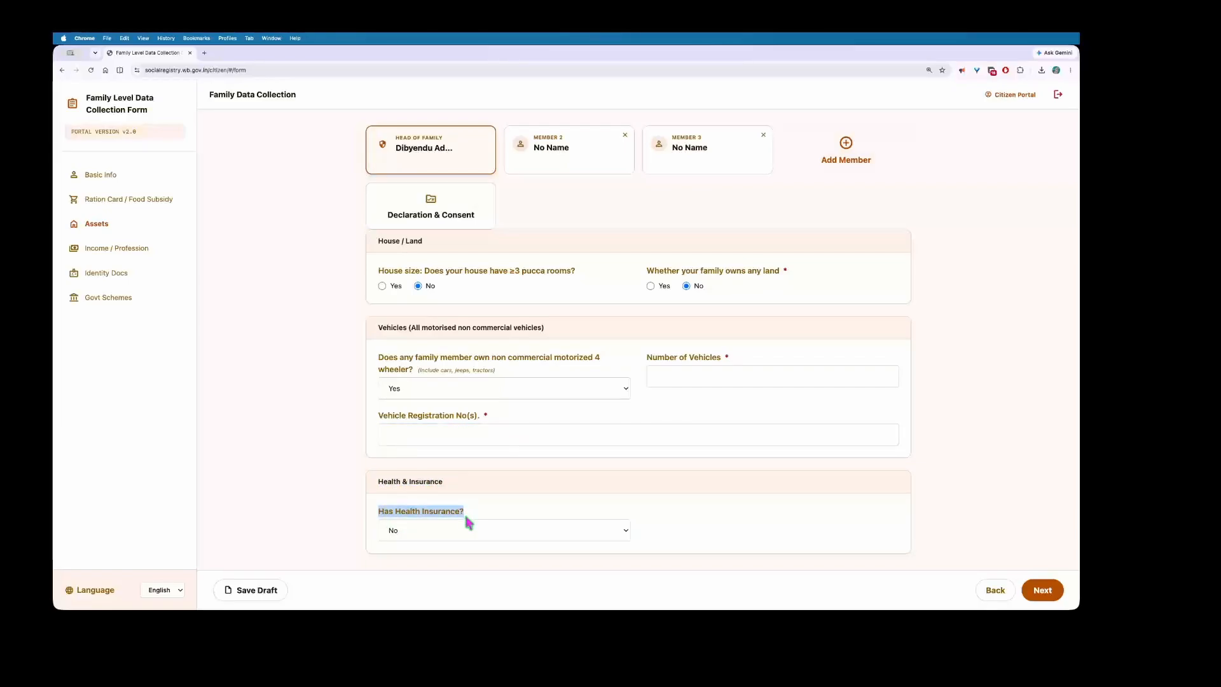
# Step: Answer Yes to having health insurance and set the insurance type to Government
pyautogui.click(469, 534)
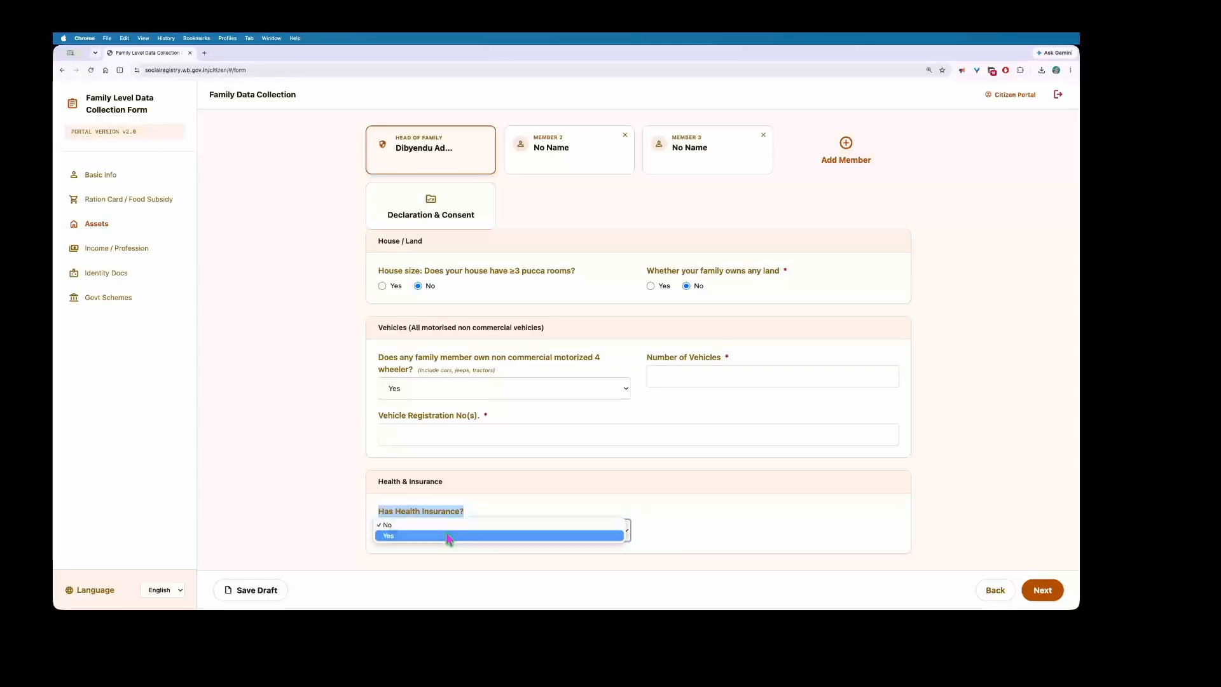
pyautogui.click(451, 536)
pyautogui.click(664, 527)
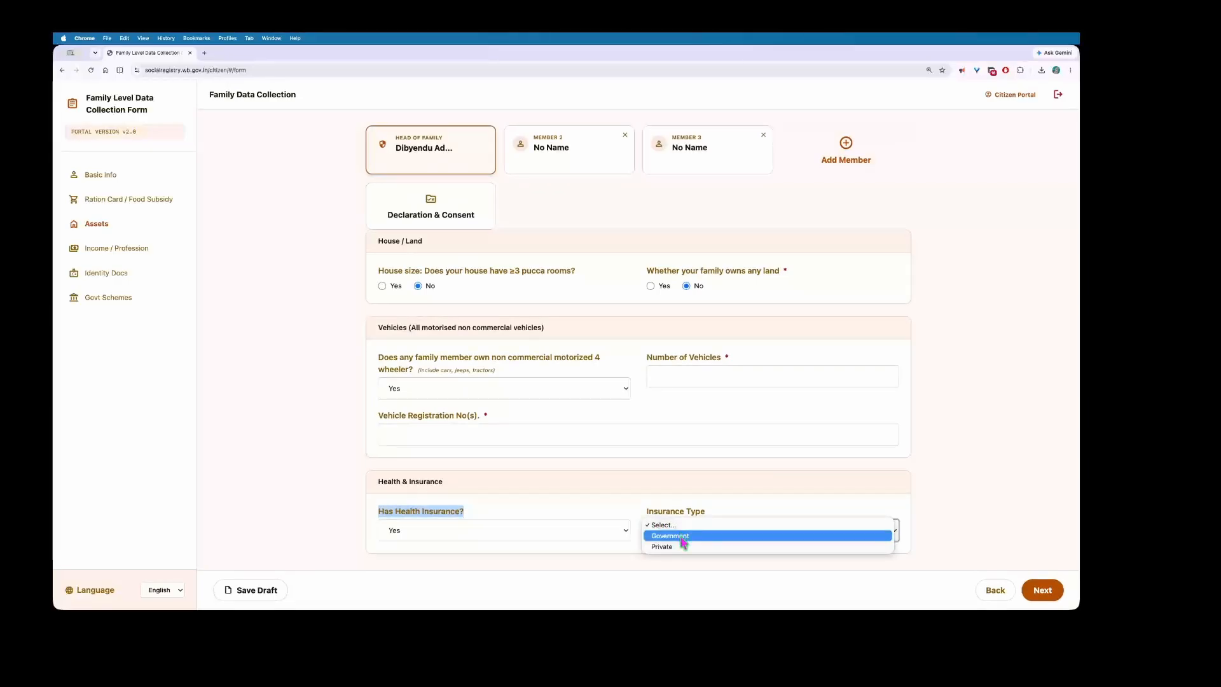
pyautogui.click(681, 537)
pyautogui.scroll(-2, 623, 532)
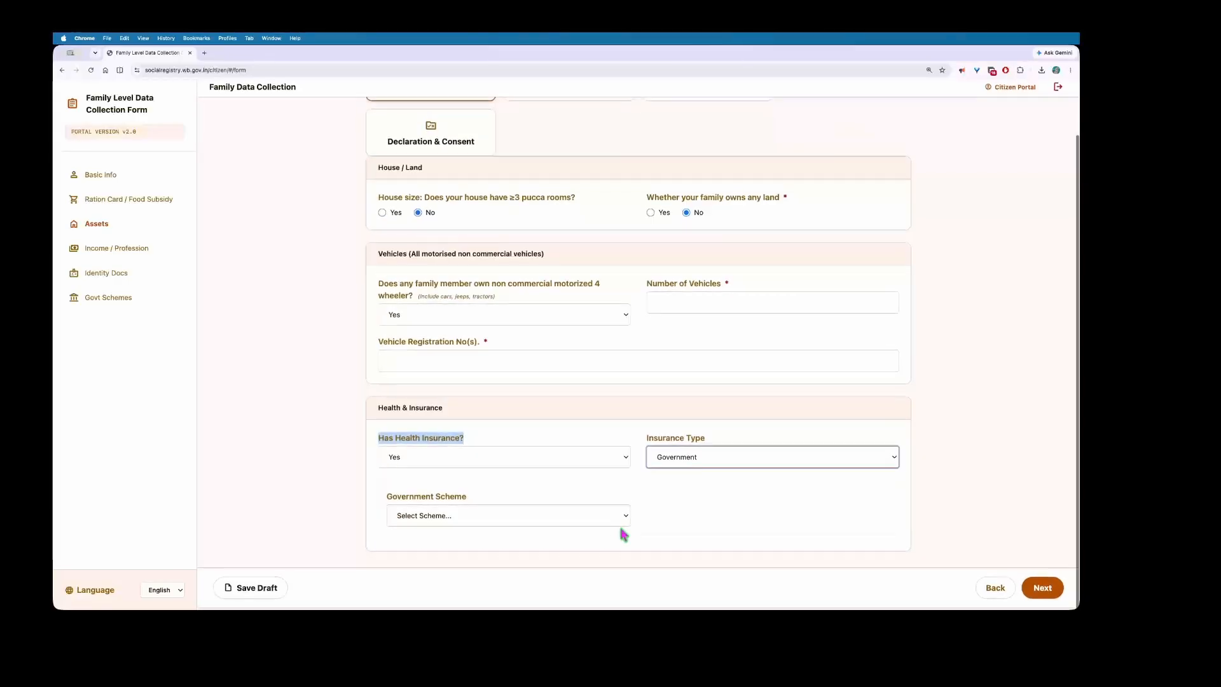
pyautogui.click(488, 516)
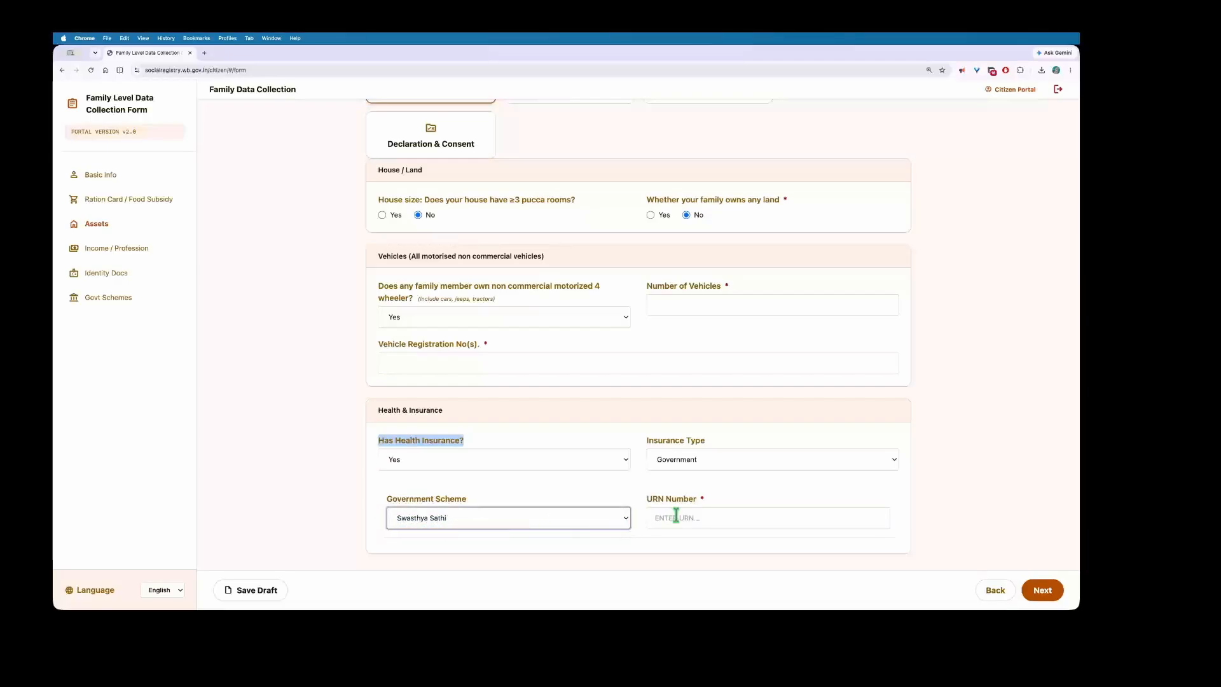
# Step: Choose Other as the government scheme, then save the Assets answers as a draft
pyautogui.moveTo(644, 501); pyautogui.dragTo(707, 501)
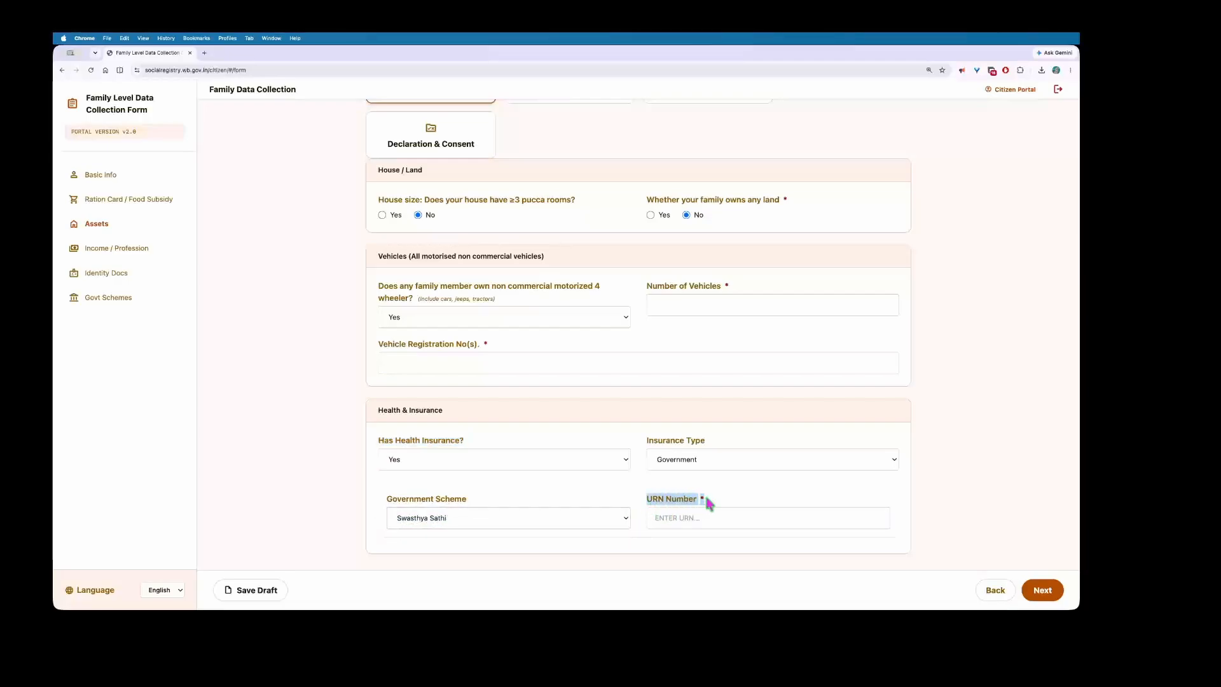
pyautogui.click(694, 521)
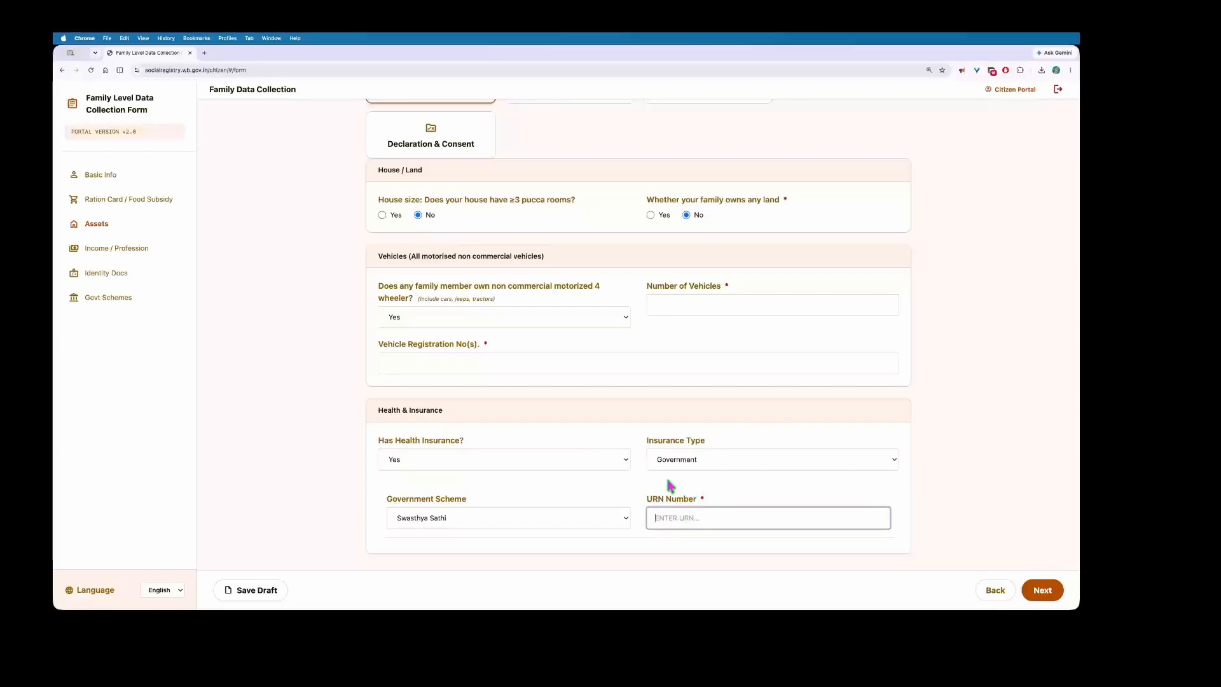
pyautogui.click(537, 518)
pyautogui.click(499, 523)
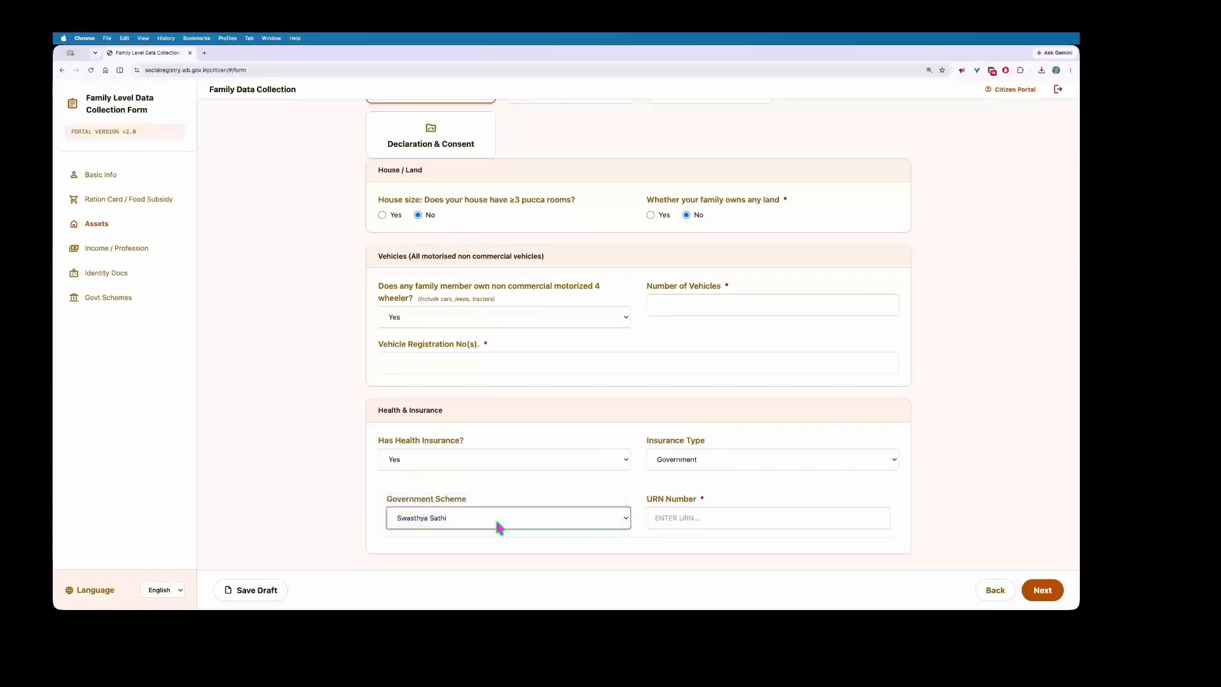
pyautogui.click(425, 512)
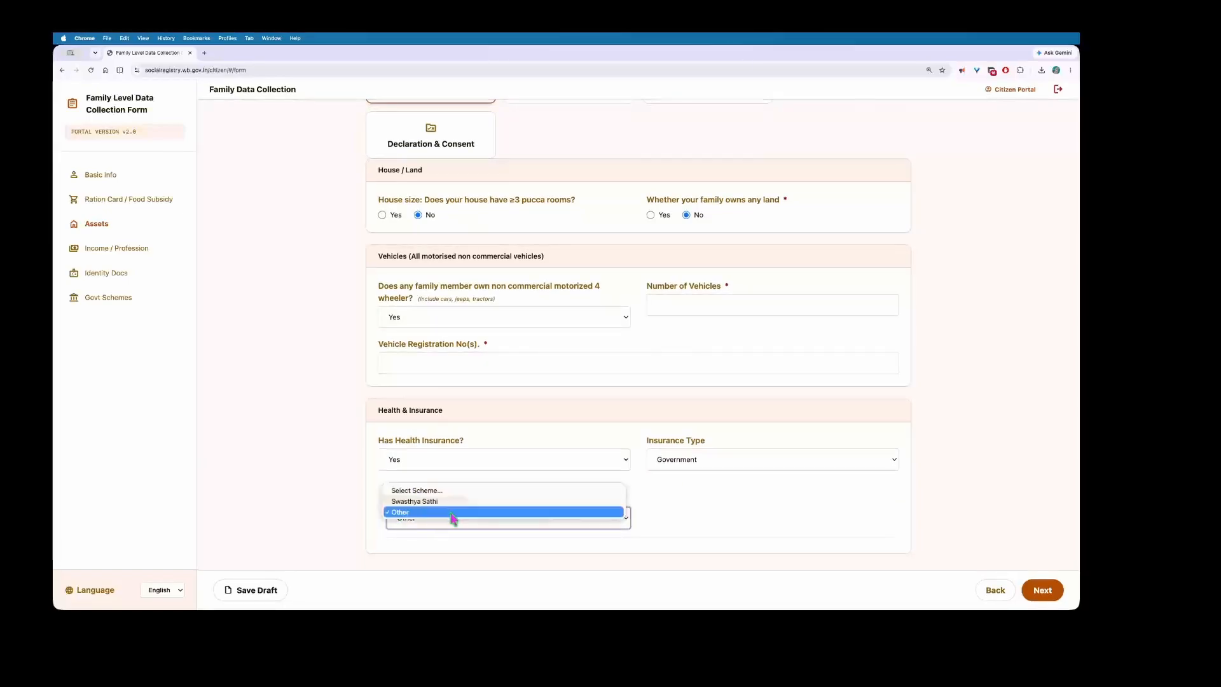
pyautogui.click(728, 511)
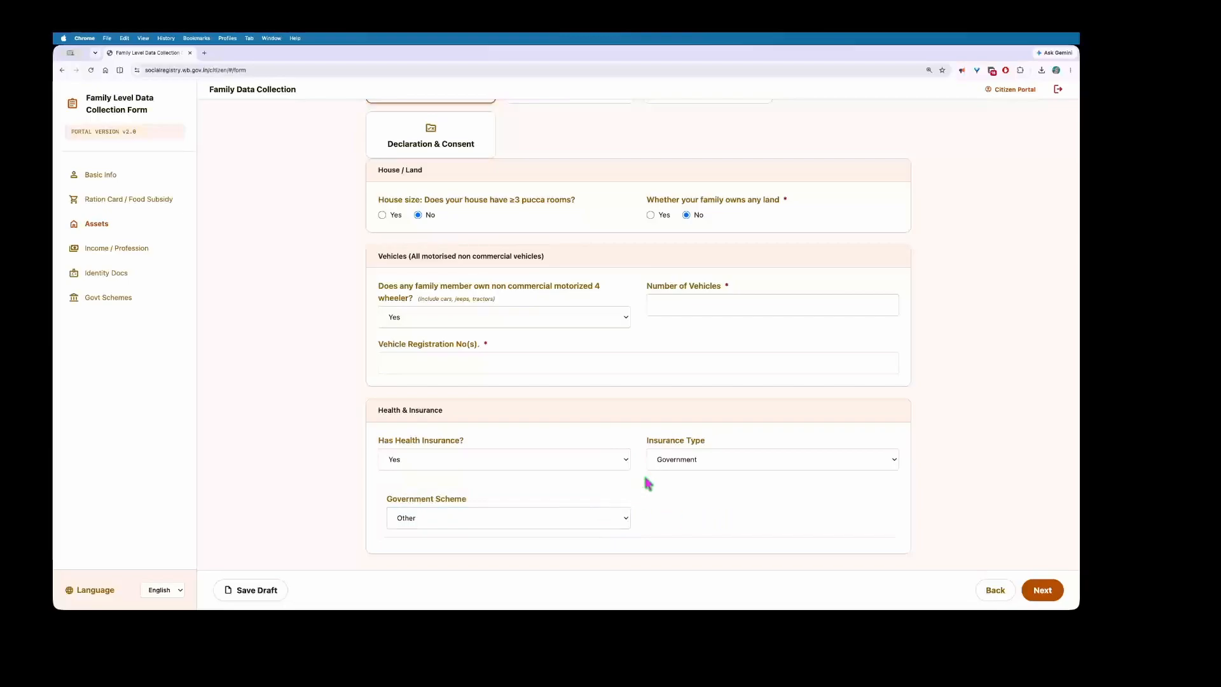
pyautogui.moveTo(649, 511); pyautogui.dragTo(730, 512)
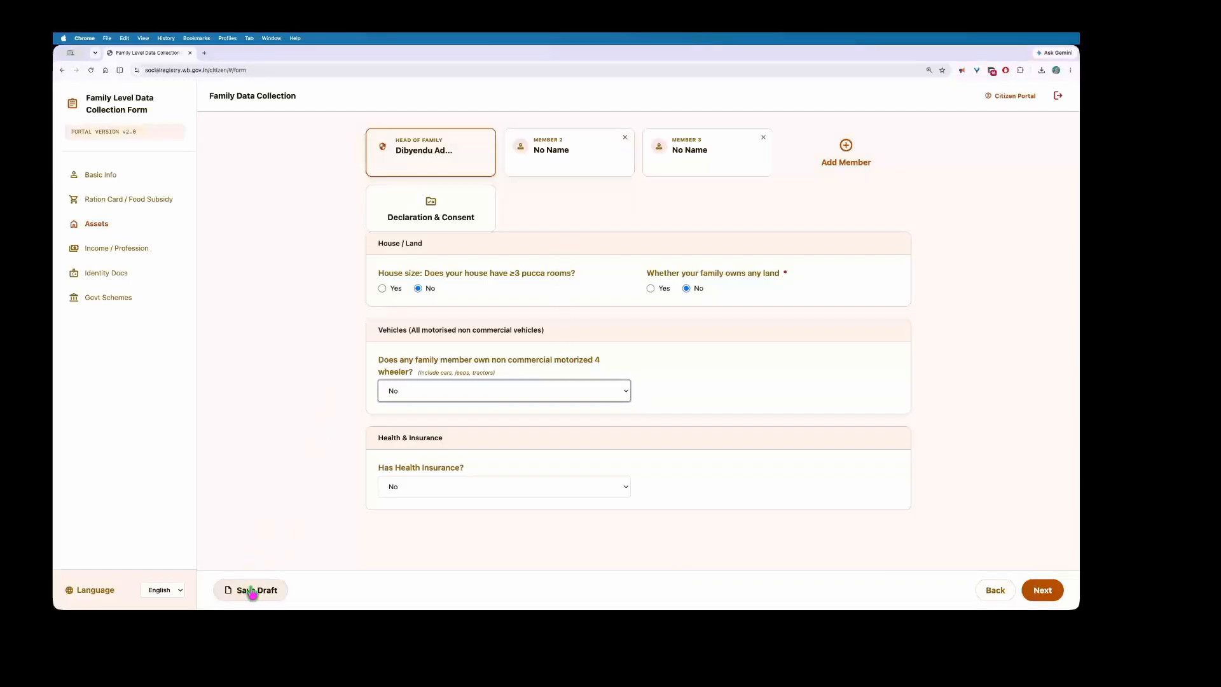
pyautogui.click(253, 591)
# Step: In Income / Profession, answer No to income or professional tax and No to PAN card
pyautogui.click(1043, 590)
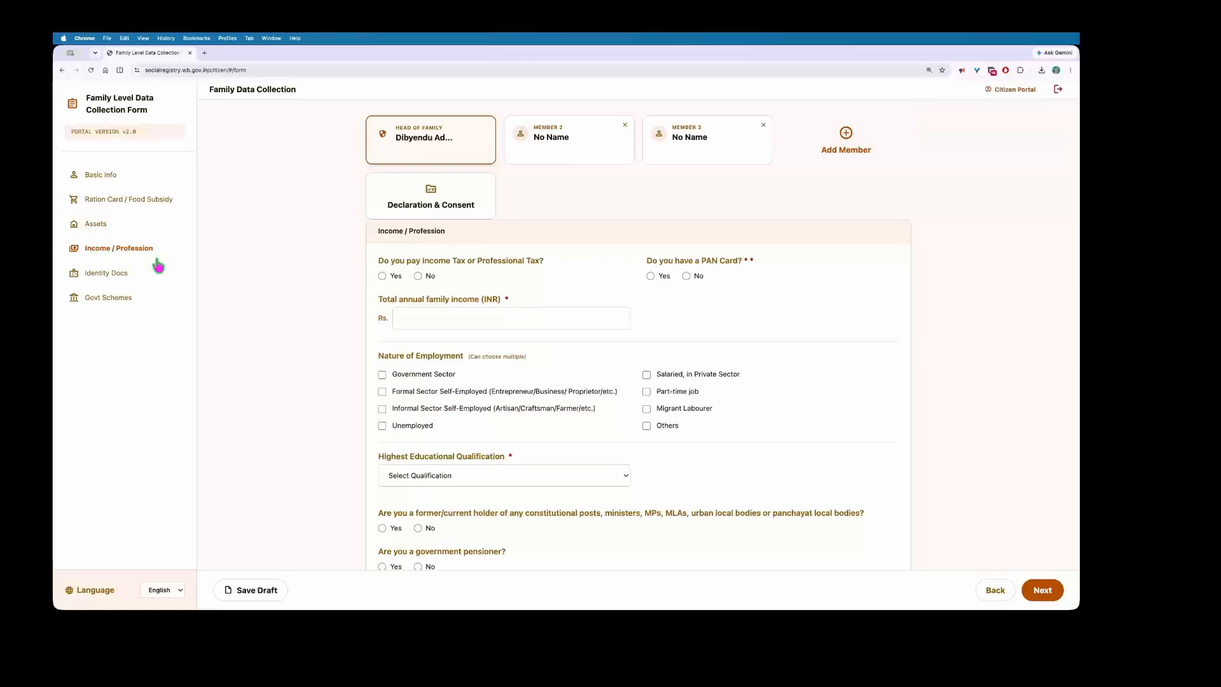
pyautogui.scroll(-2, 436, 318)
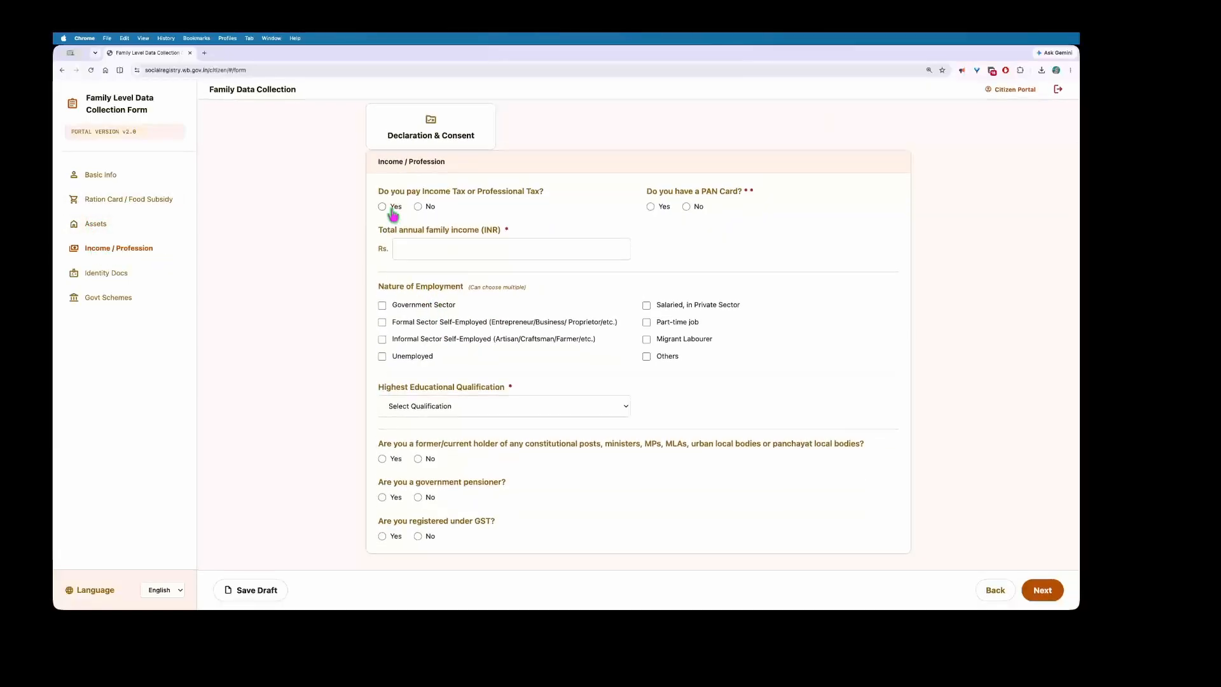
pyautogui.moveTo(378, 192); pyautogui.dragTo(558, 195)
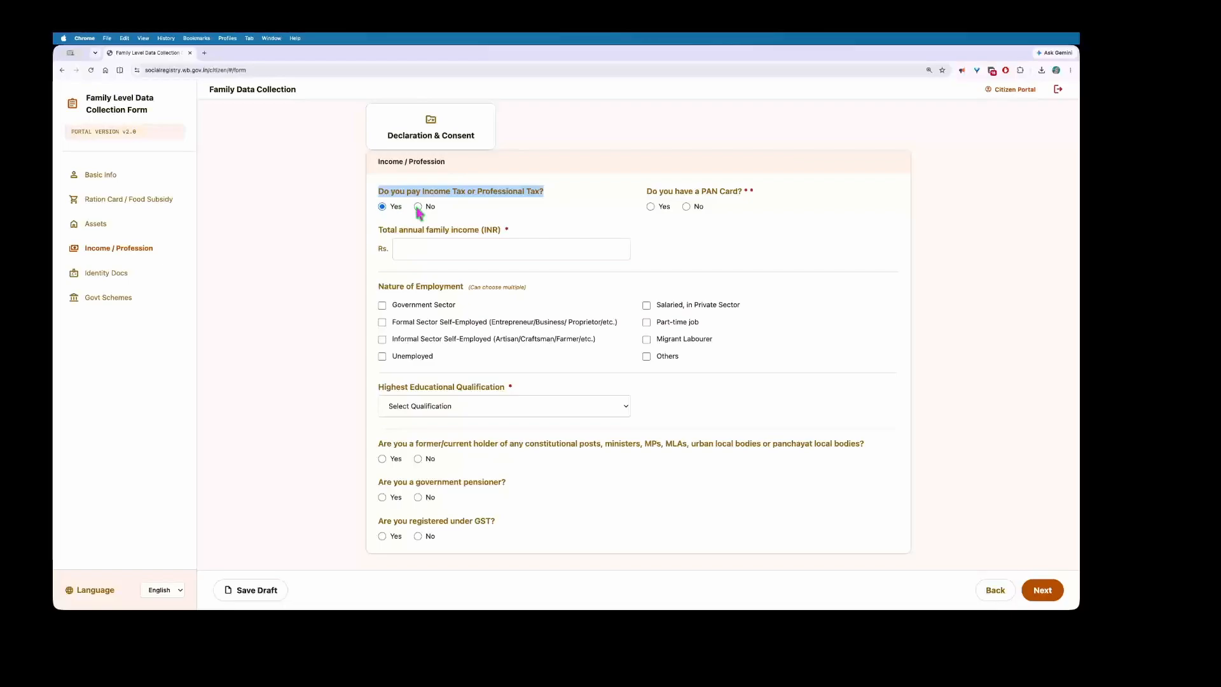
pyautogui.click(382, 212)
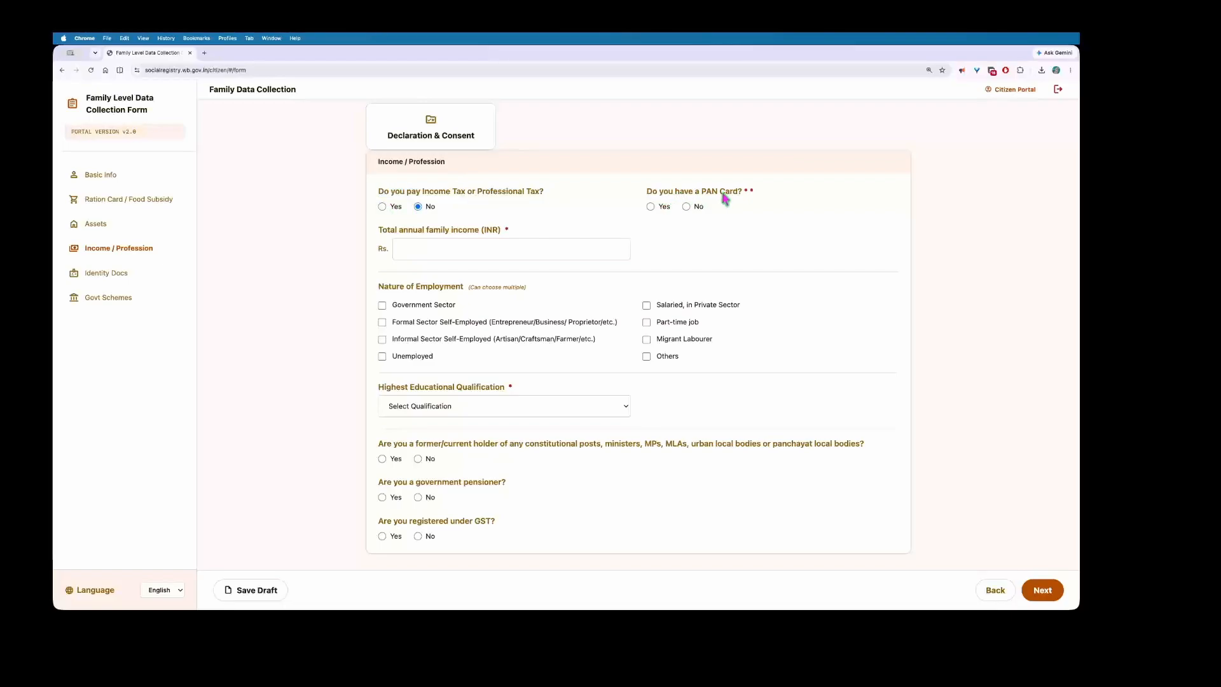
pyautogui.click(650, 207)
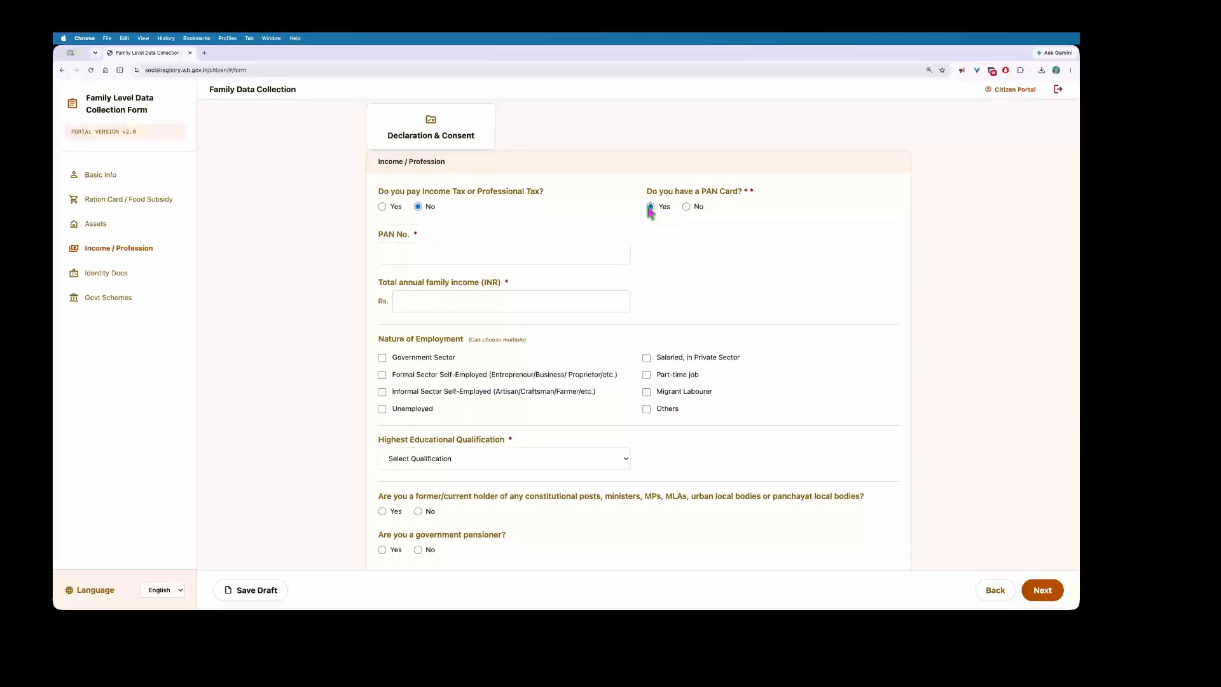
pyautogui.click(433, 252)
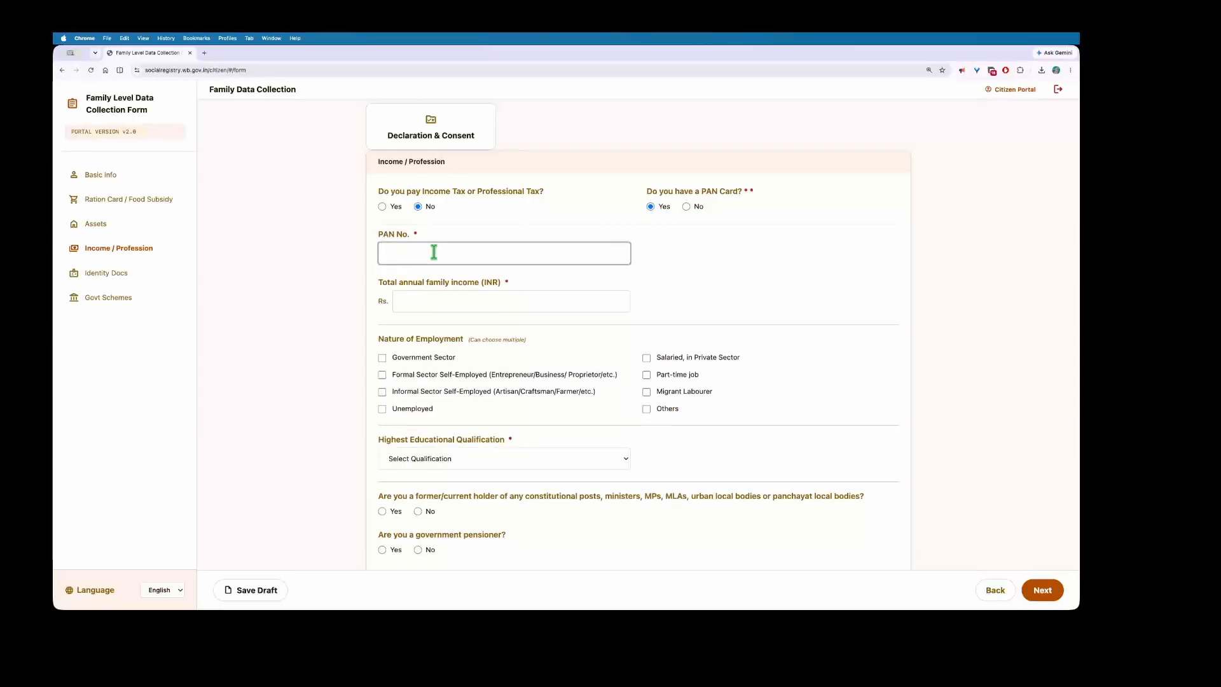
pyautogui.moveTo(391, 282); pyautogui.dragTo(516, 287)
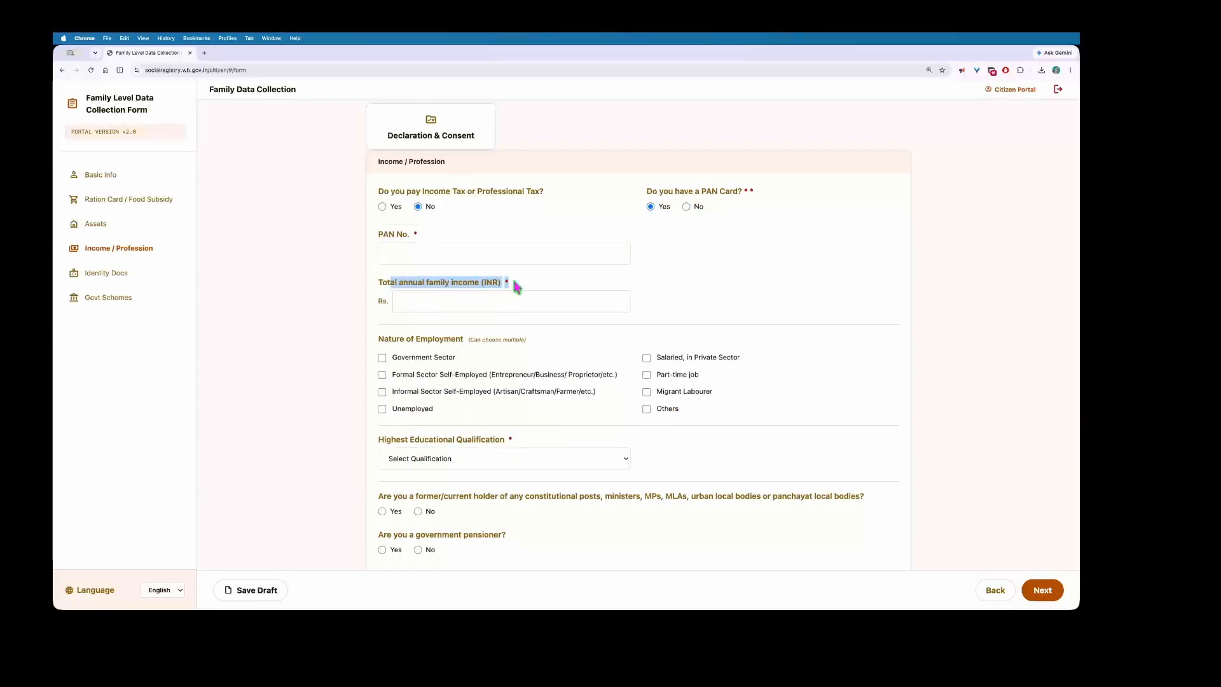
pyautogui.click(454, 306)
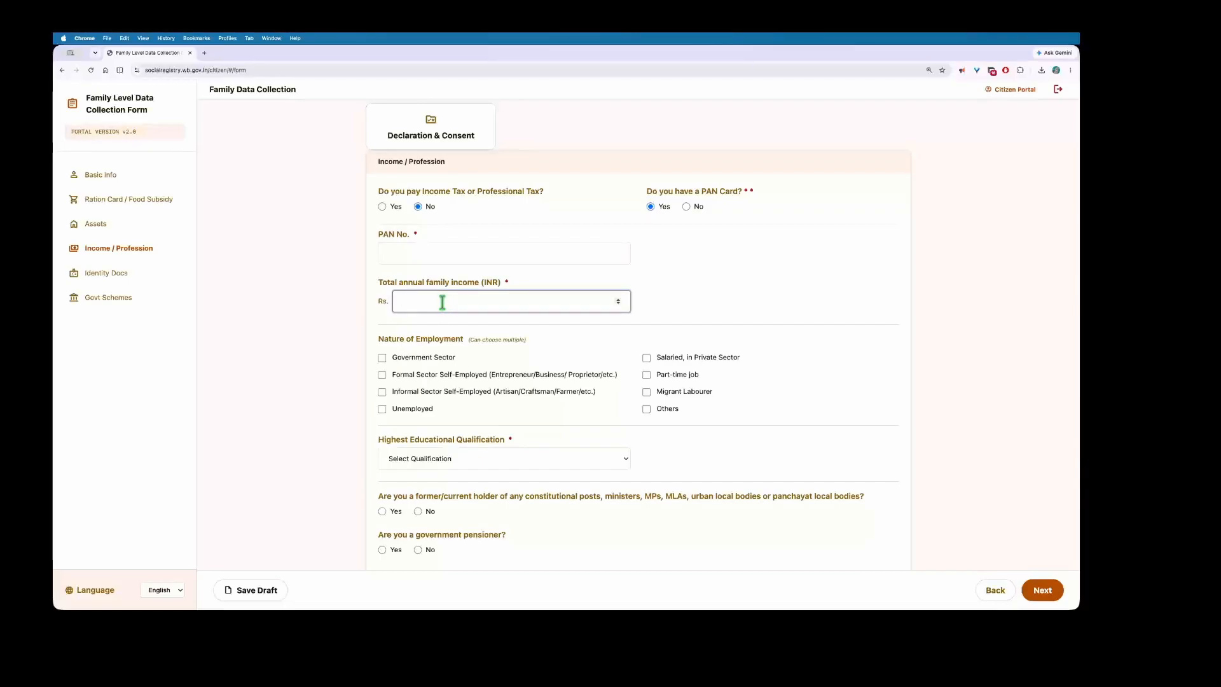
pyautogui.click(418, 245)
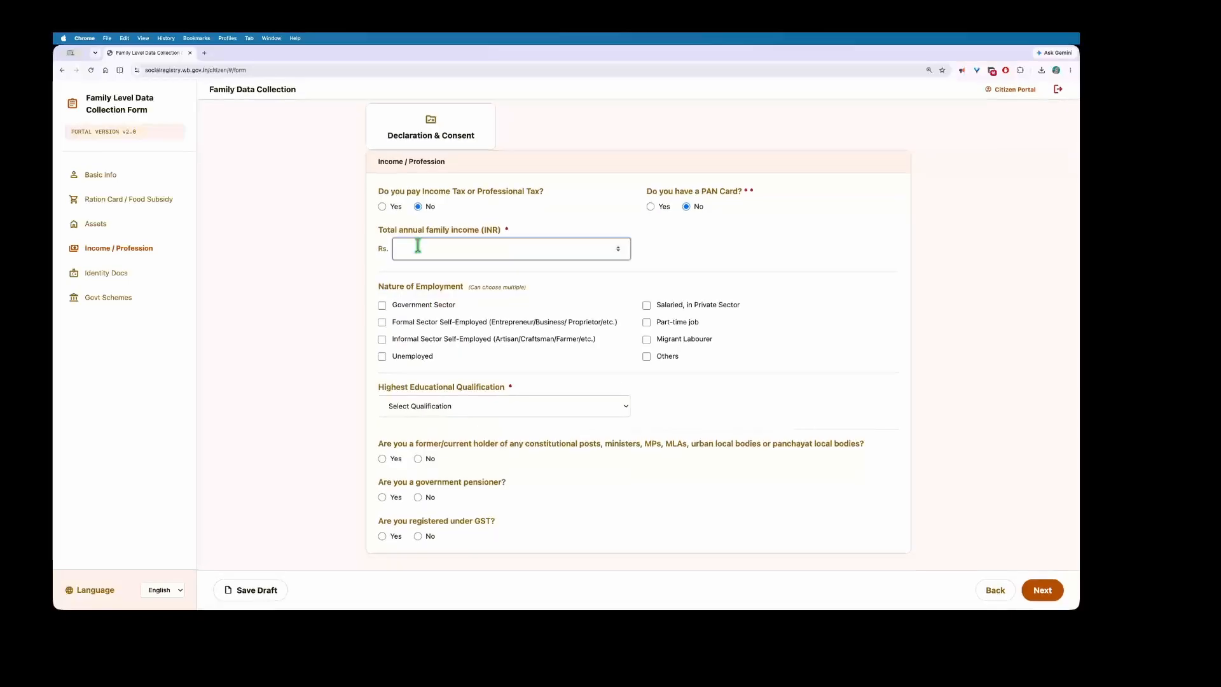
# Step: Enter 200000 as total annual family income and tick Government Sector as employment type
pyautogui.write('200000')
pyautogui.click(426, 275)
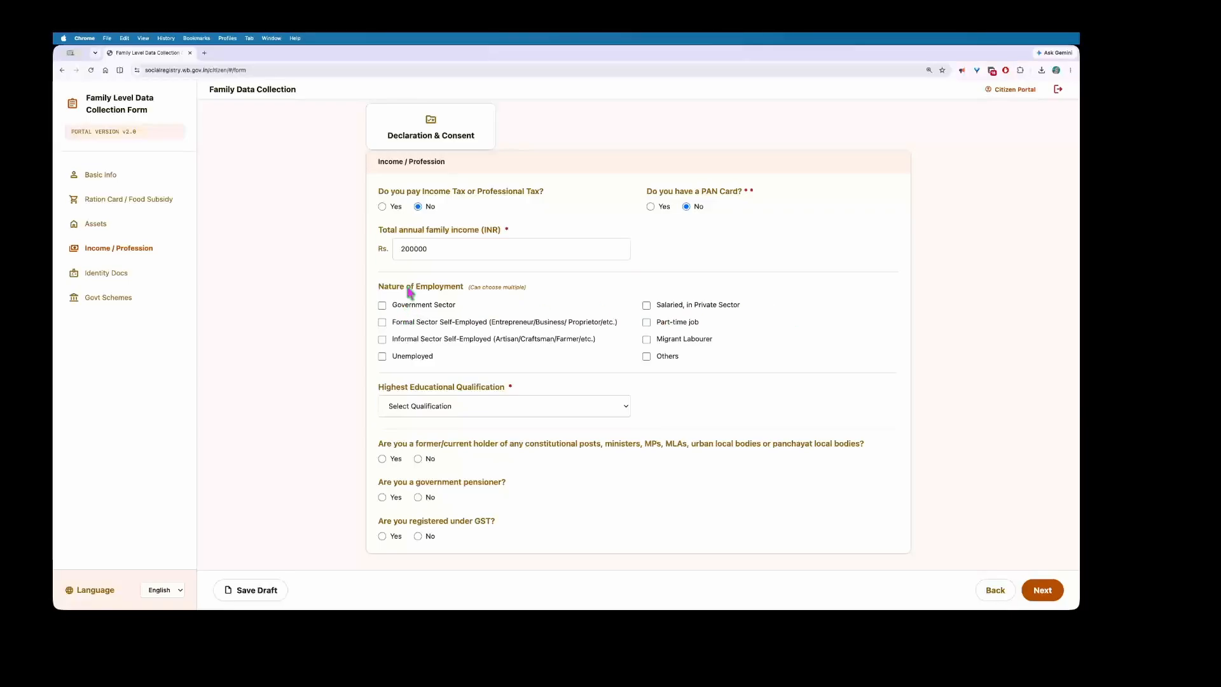
pyautogui.scroll(2, 425, 293)
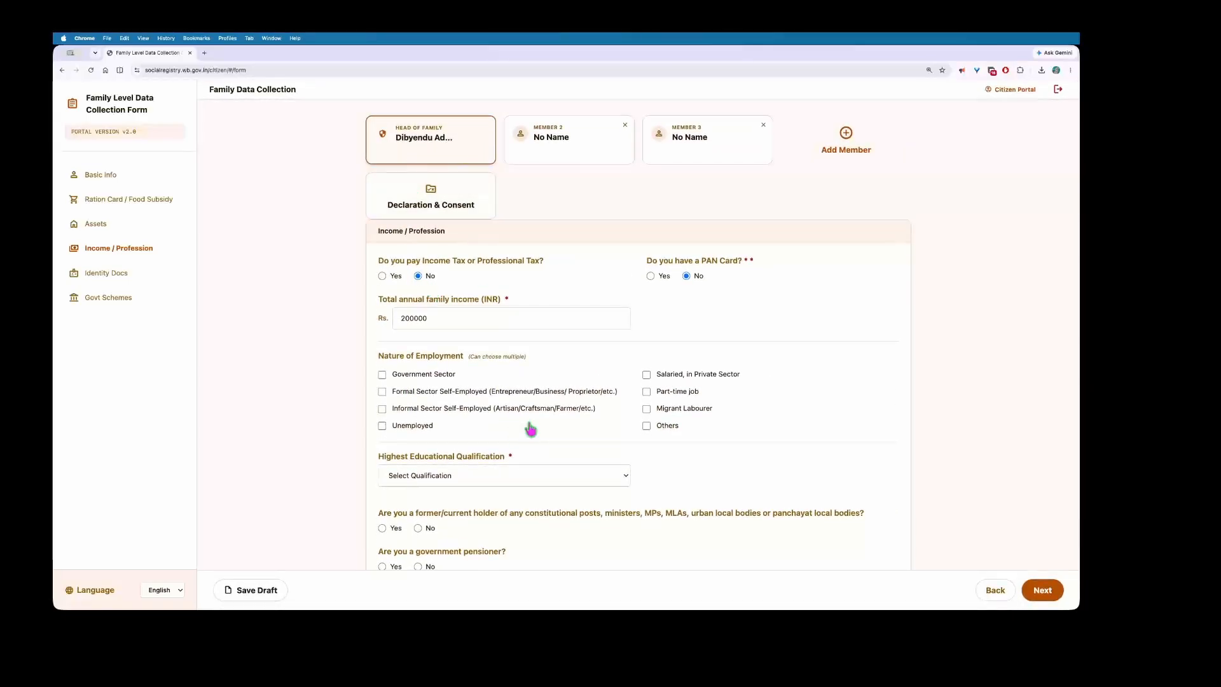
pyautogui.scroll(-2, 521, 410)
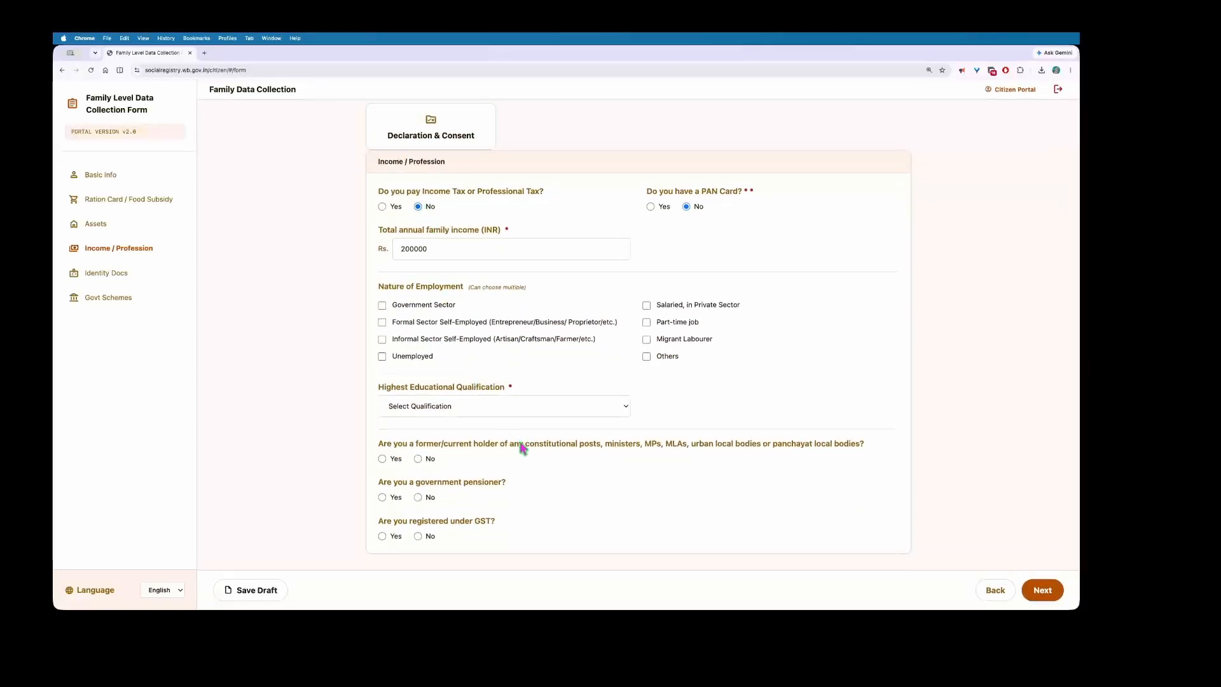
pyautogui.scroll(1, 412, 229)
pyautogui.moveTo(383, 236); pyautogui.dragTo(508, 236)
pyautogui.moveTo(376, 293); pyautogui.dragTo(470, 296)
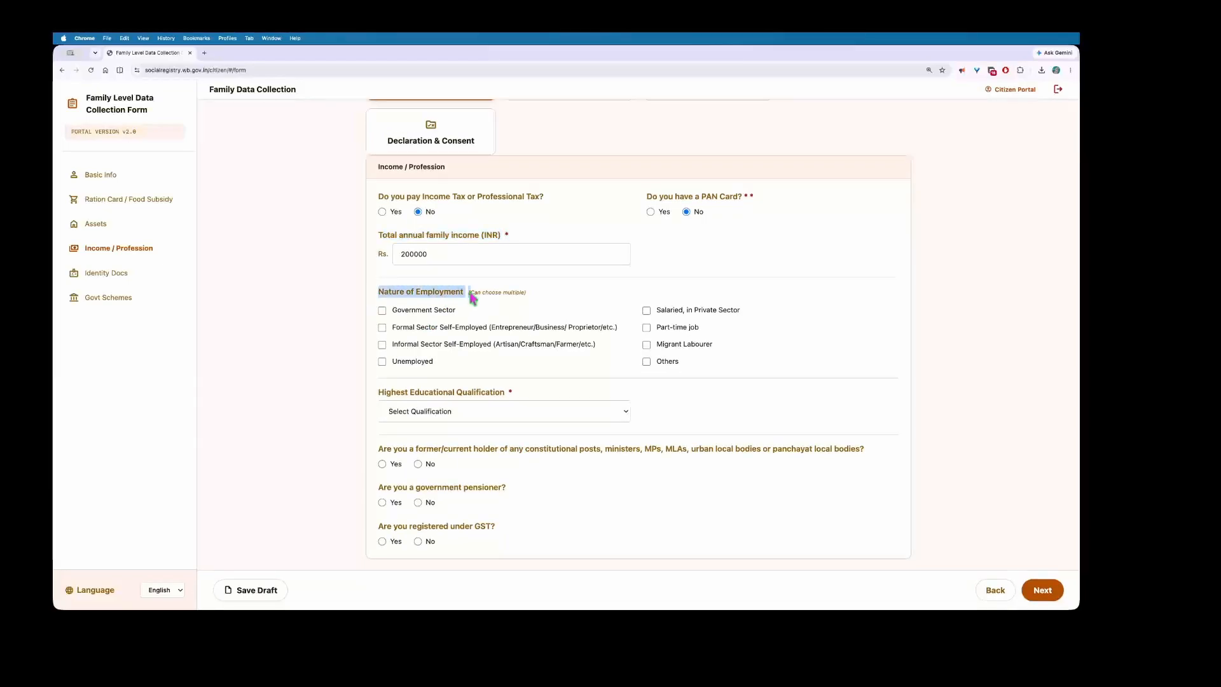
pyautogui.click(422, 315)
pyautogui.scroll(-1, 489, 344)
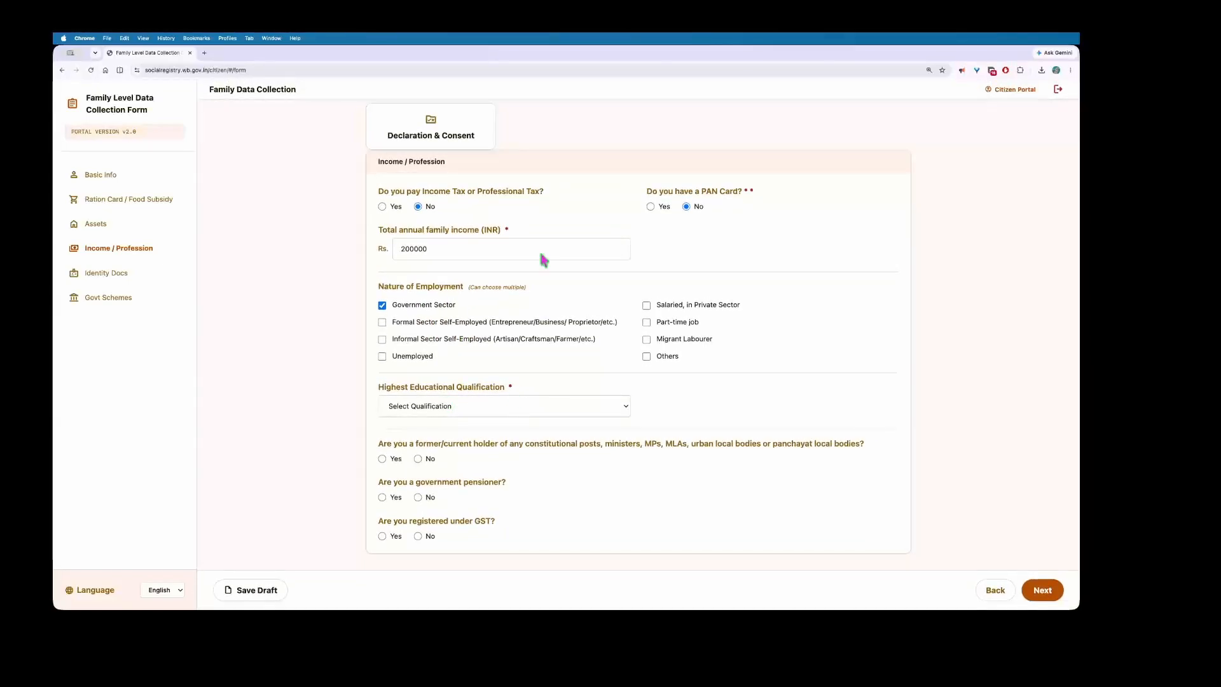
# Step: Set highest qualification to Post Graduation, constitutional post No, and government pensioner Yes
pyautogui.click(494, 405)
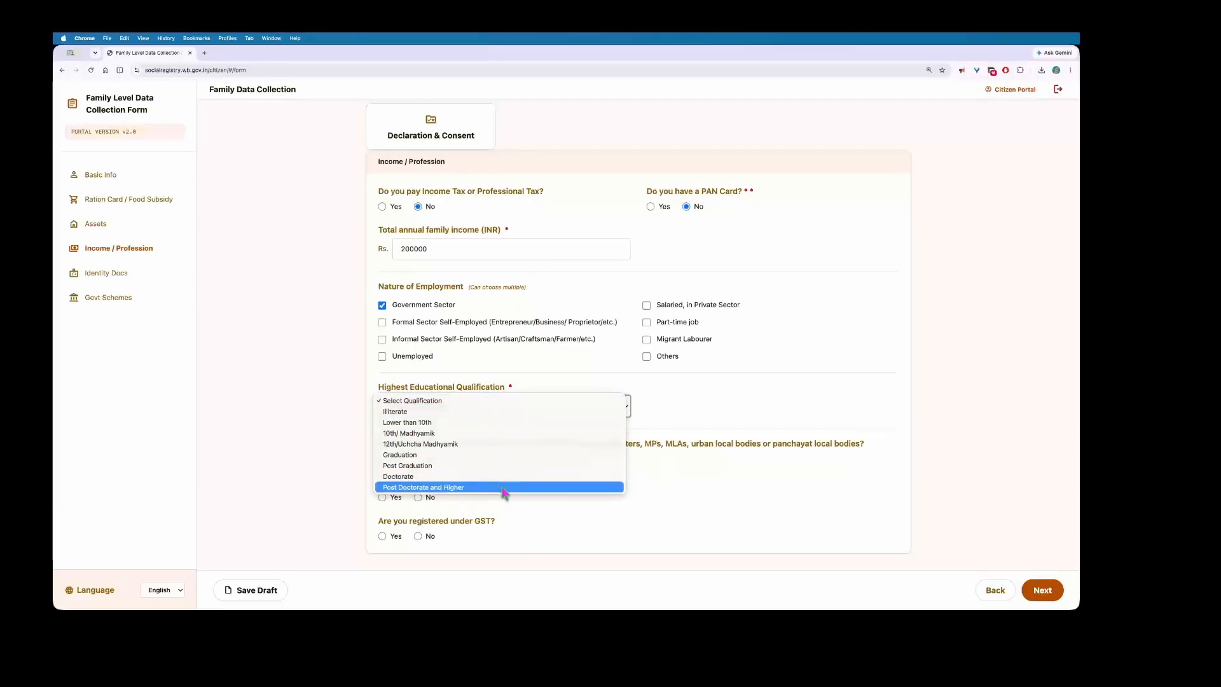
pyautogui.click(463, 466)
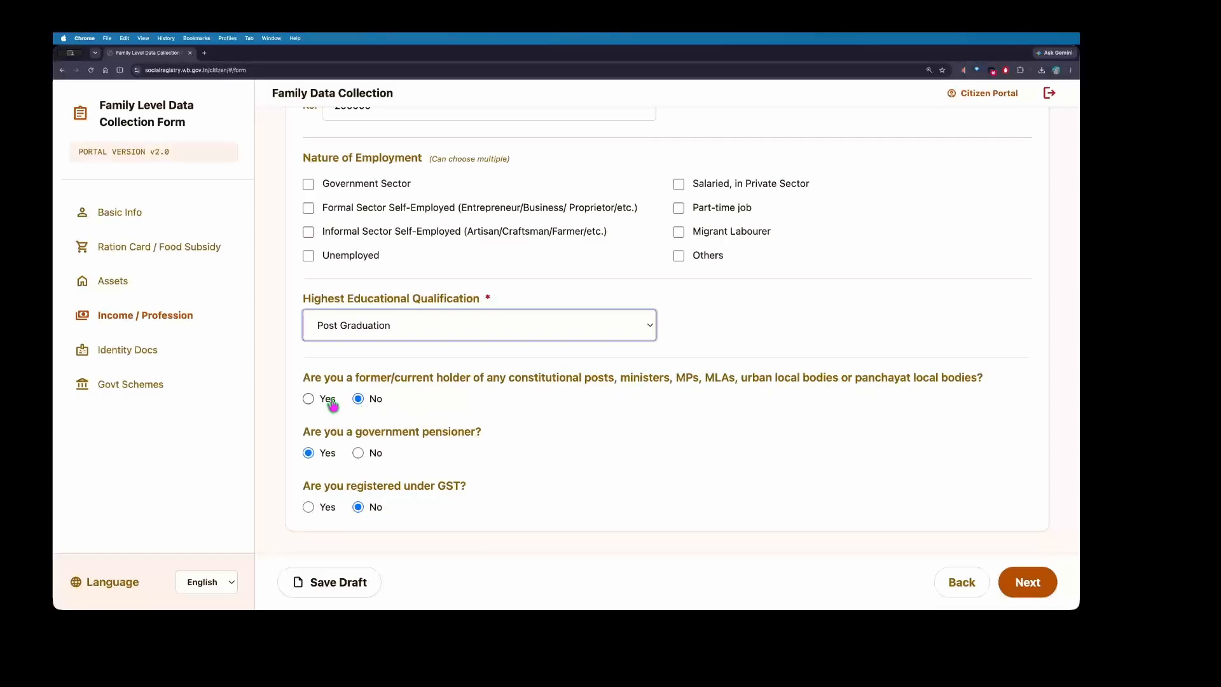
pyautogui.click(308, 401)
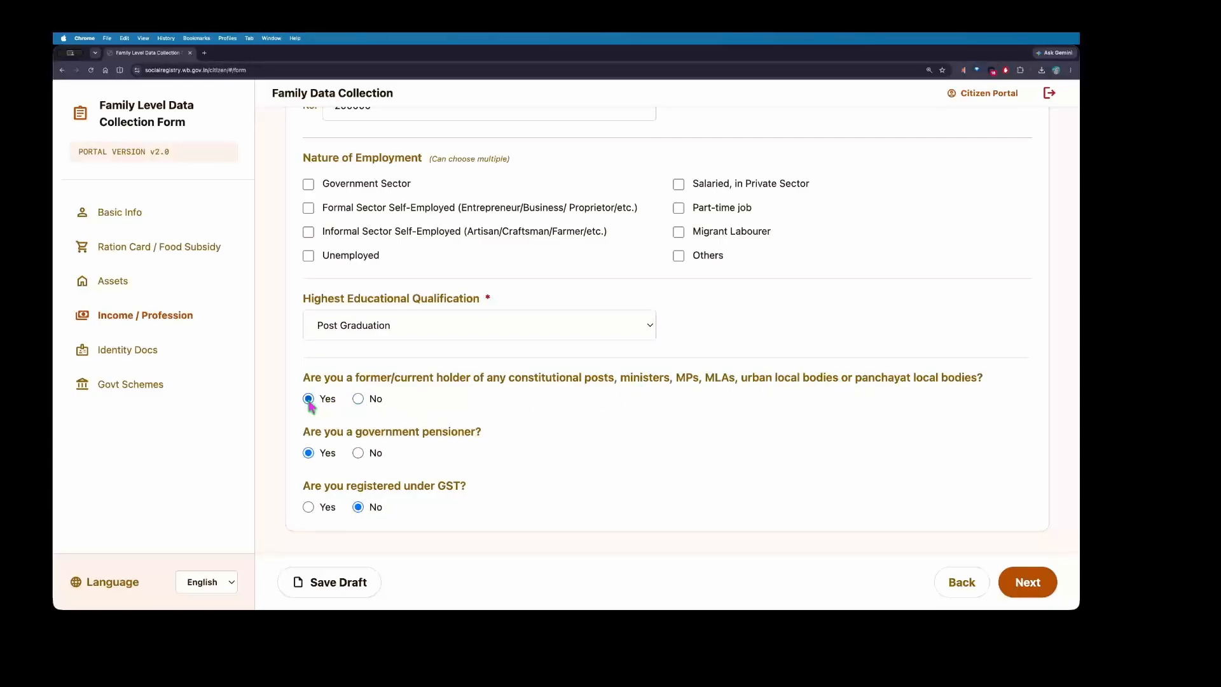
pyautogui.click(359, 399)
pyautogui.moveTo(315, 432); pyautogui.dragTo(493, 435)
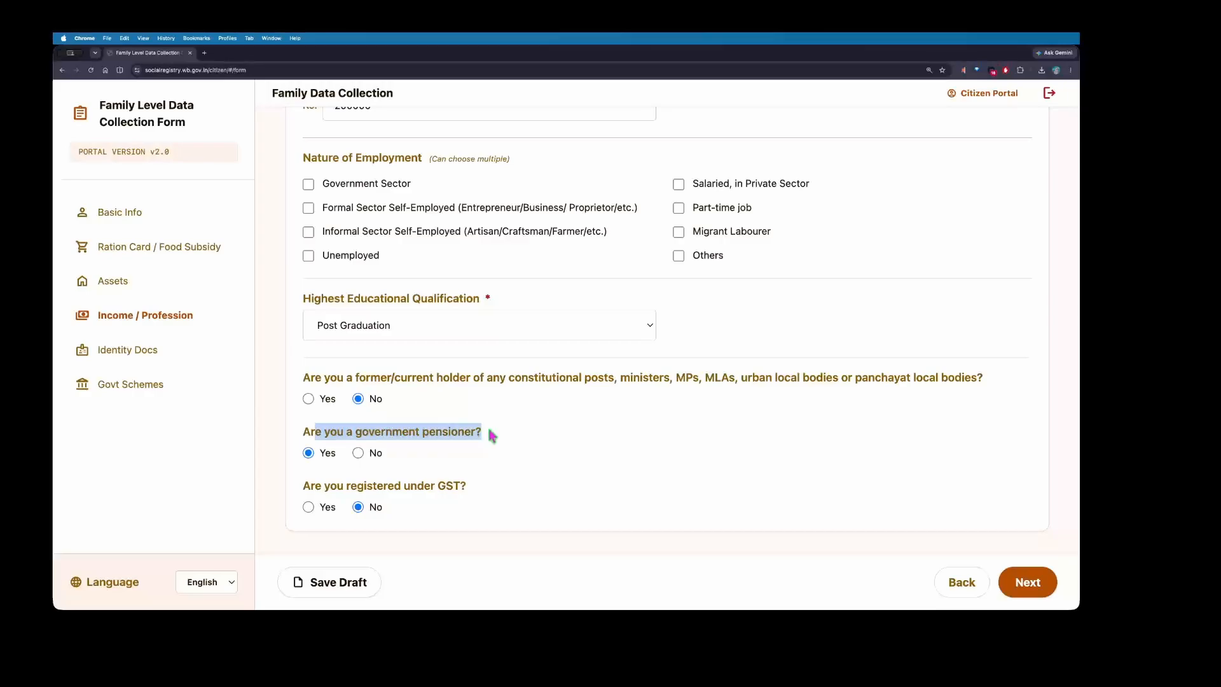
pyautogui.click(490, 433)
pyautogui.scroll(5, 489, 432)
pyautogui.scroll(-5, 419, 282)
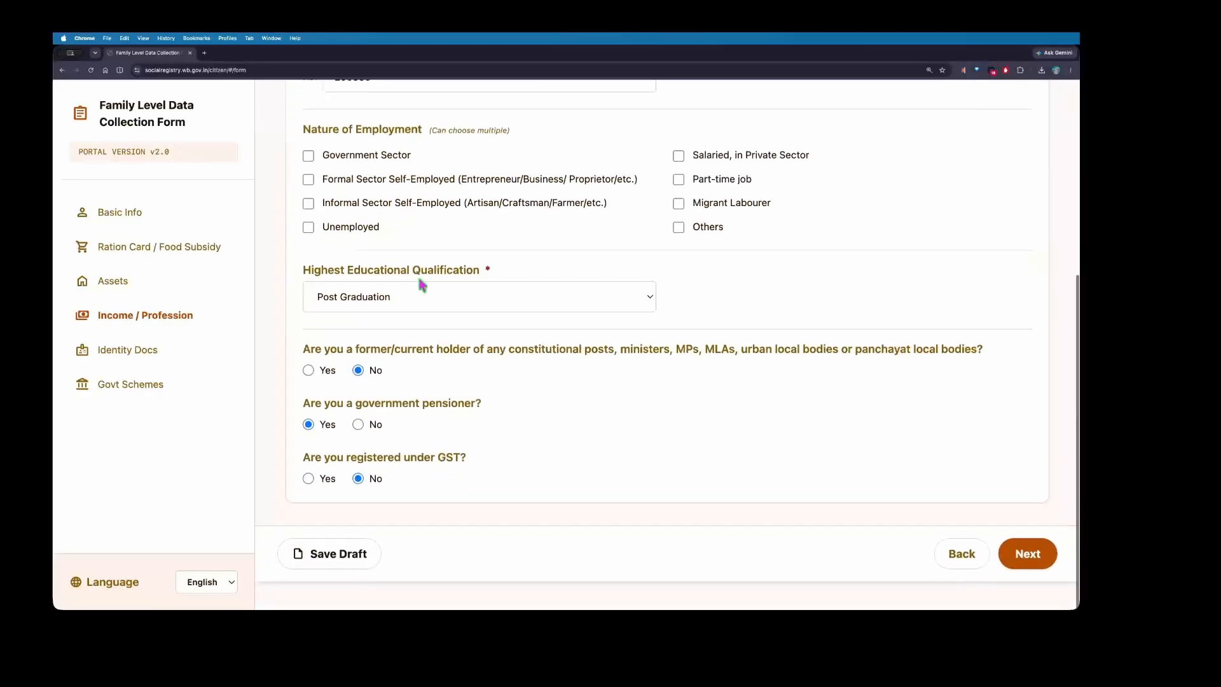
pyautogui.moveTo(344, 439); pyautogui.dragTo(380, 457)
pyautogui.click(361, 454)
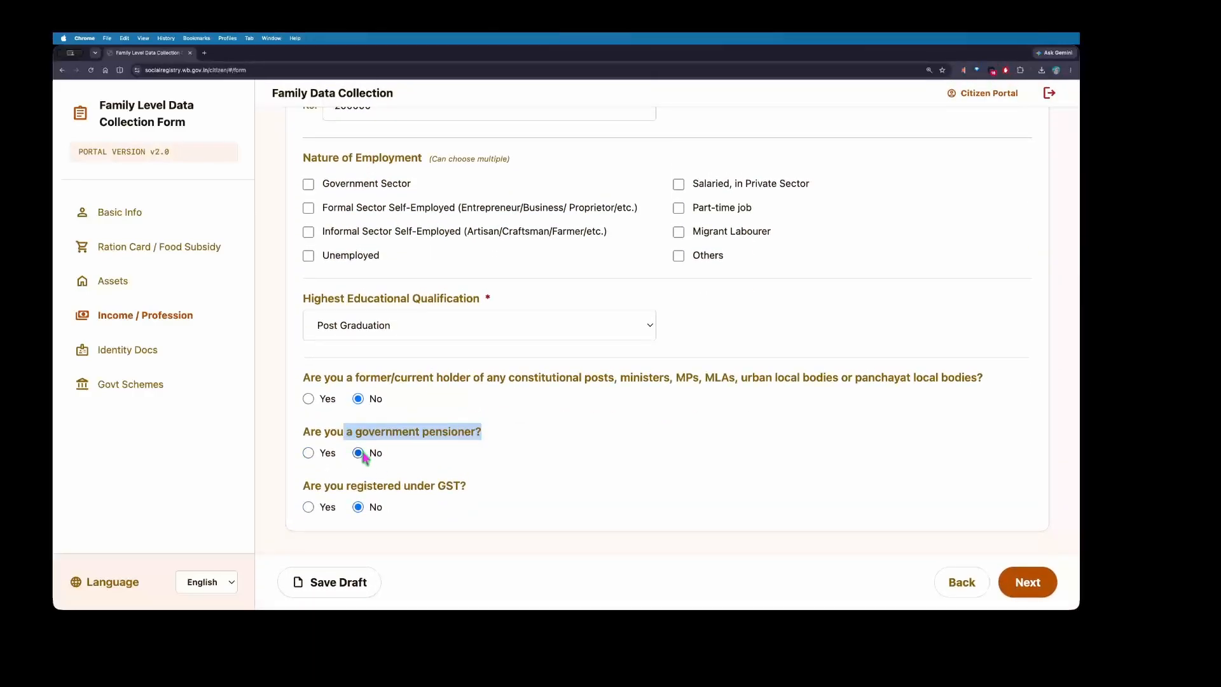
pyautogui.click(318, 454)
# Step: Answer No to GST registration and continue to the Identity Docs section
pyautogui.moveTo(325, 493)
pyautogui.mouseDown()
pyautogui.moveTo(471, 496)
pyautogui.moveTo(303, 491)
pyautogui.mouseUp()
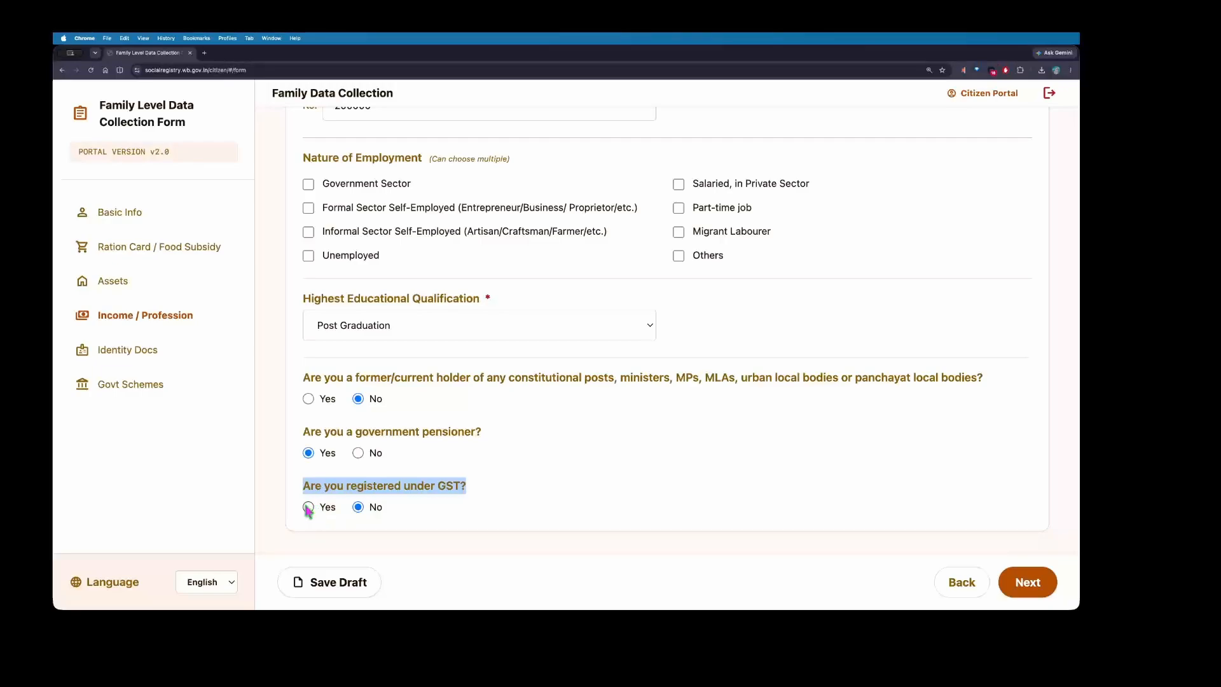
pyautogui.click(307, 507)
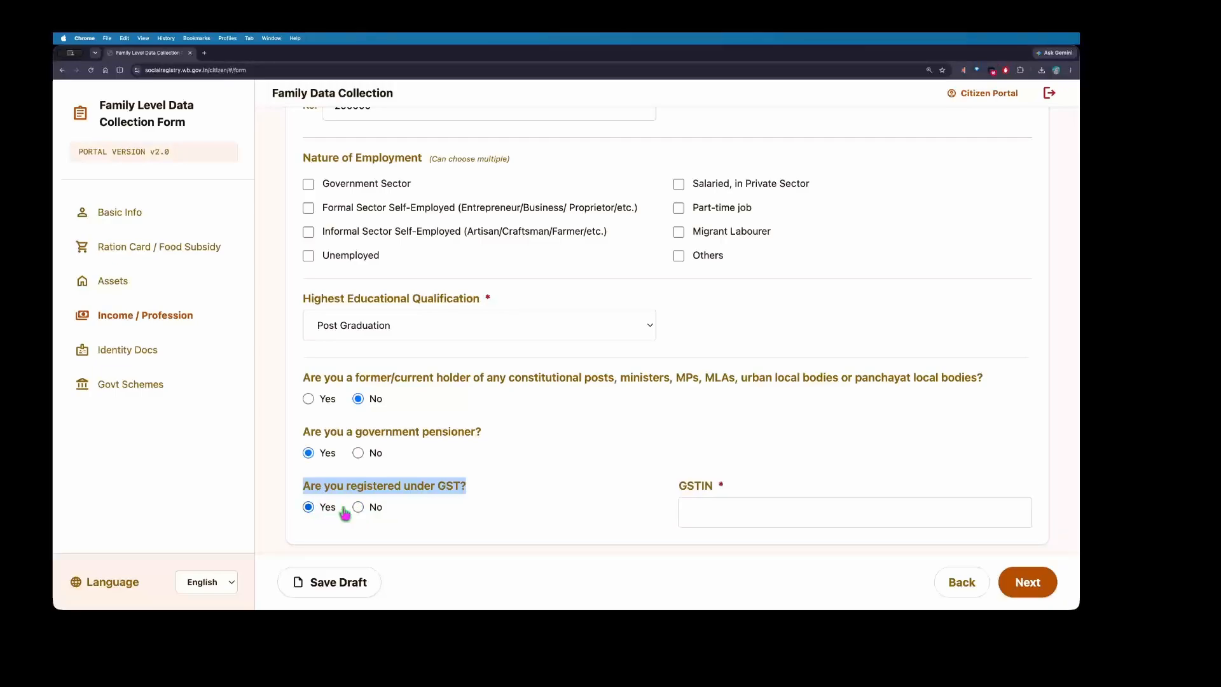
pyautogui.scroll(-1, 787, 496)
pyautogui.click(754, 497)
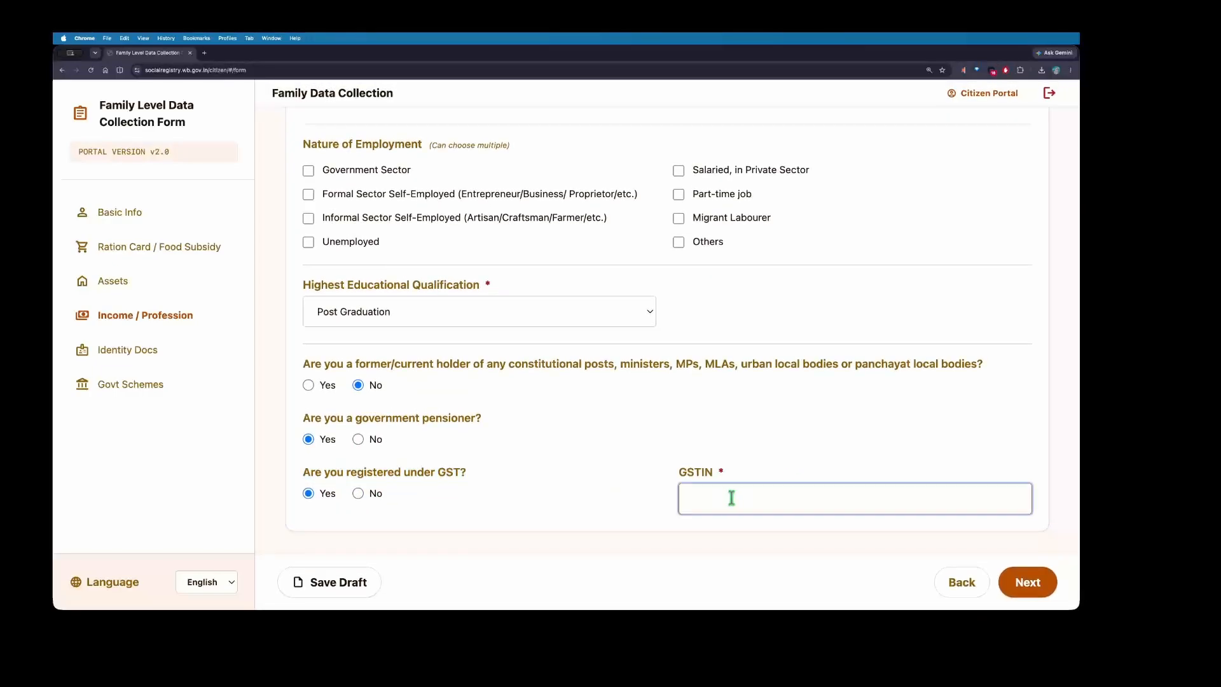
pyautogui.click(374, 495)
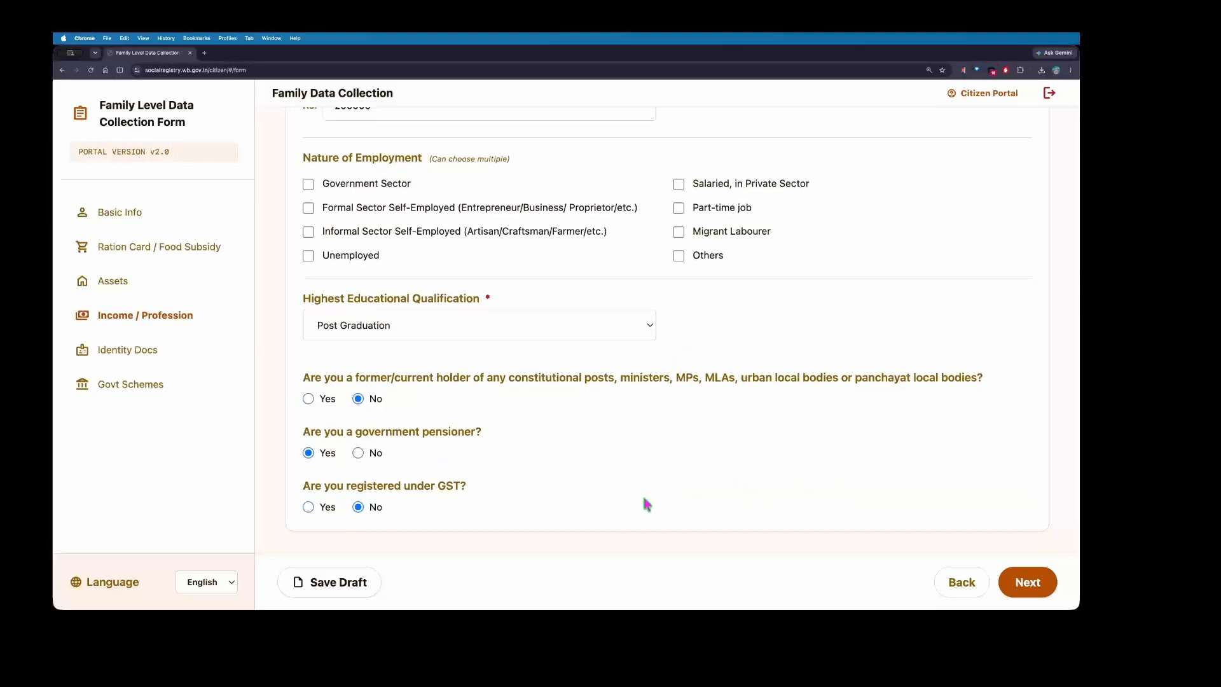
pyautogui.click(1025, 583)
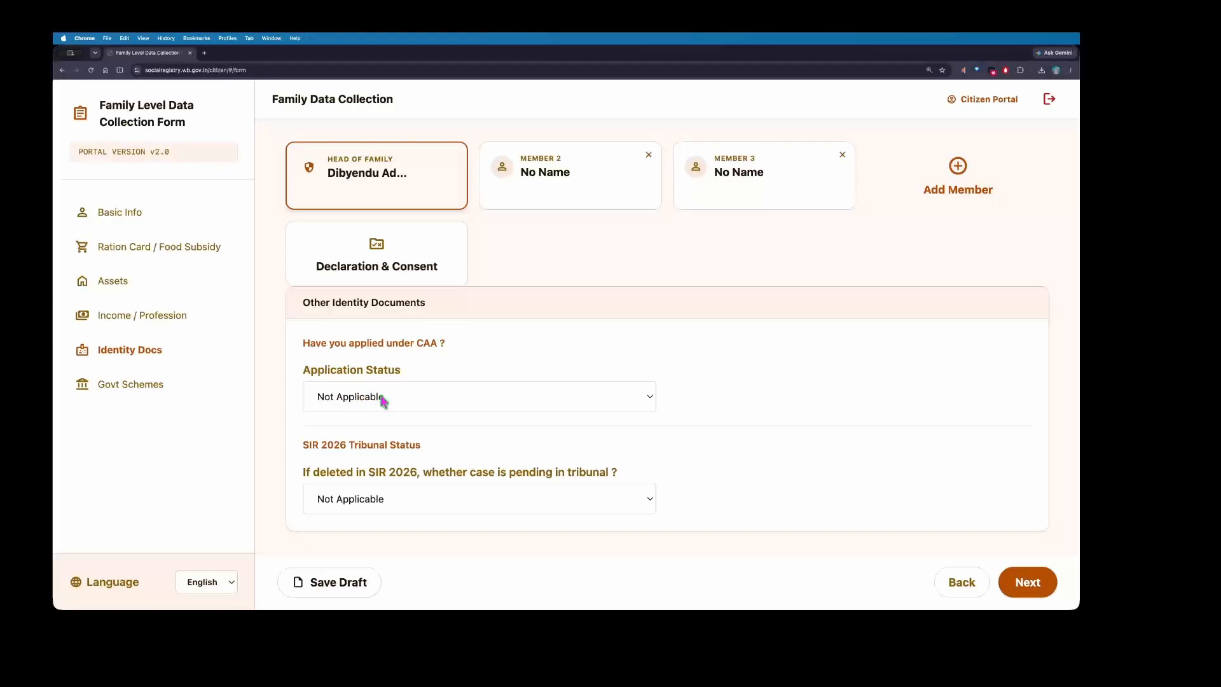
# Step: Set the CAA application status to Issued
pyautogui.click(438, 395)
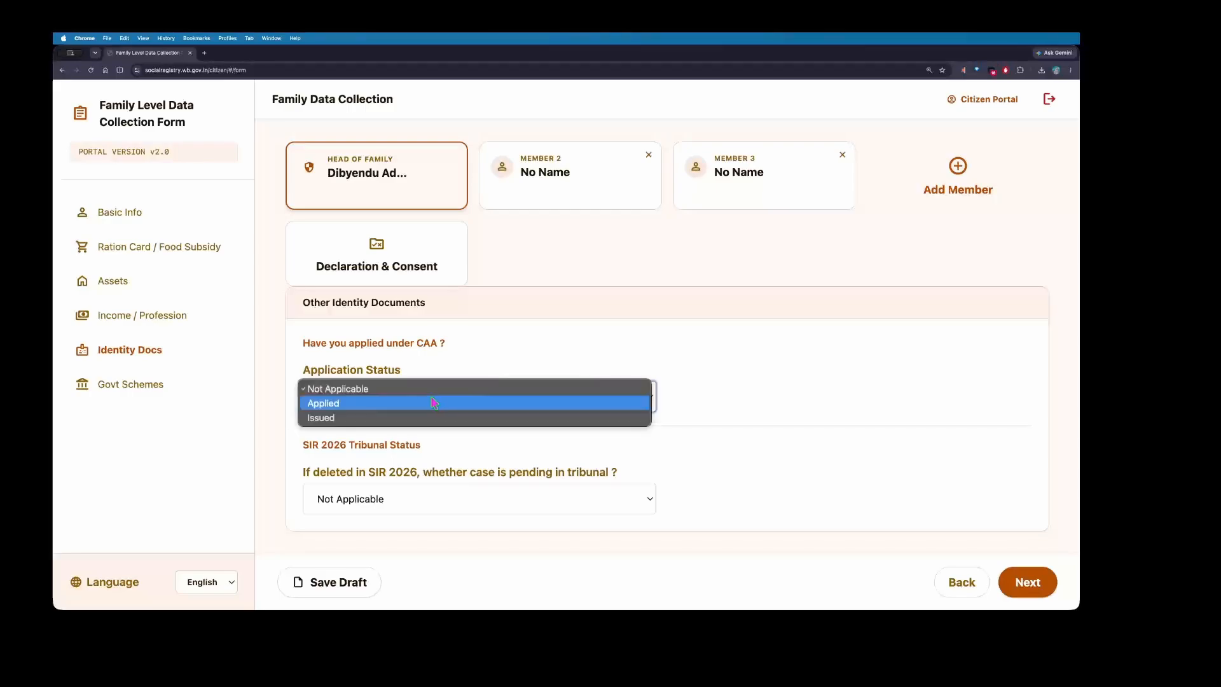
pyautogui.click(403, 405)
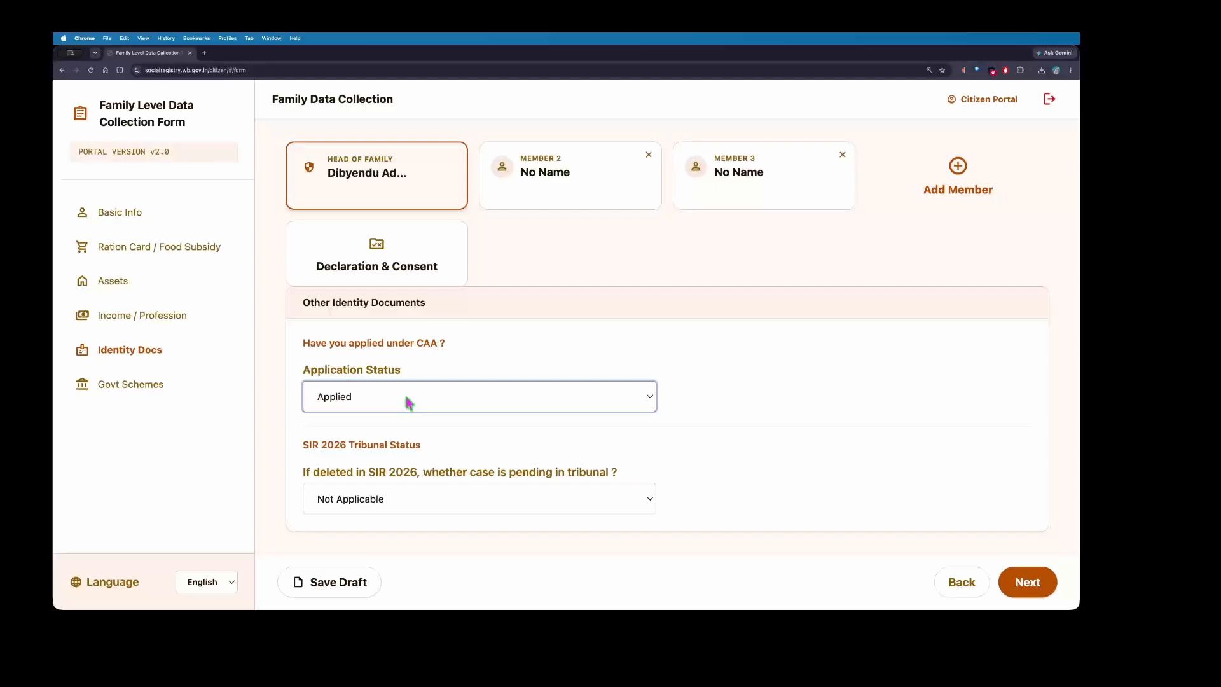
pyautogui.click(407, 403)
pyautogui.click(403, 403)
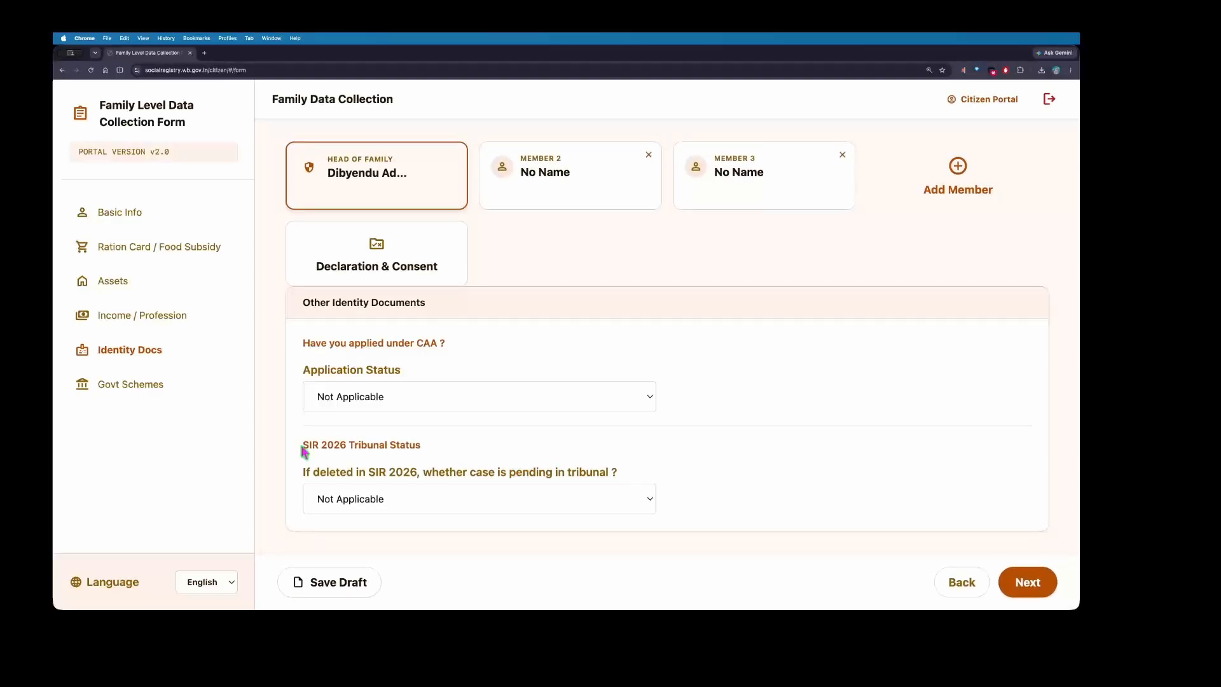
# Step: Set the SIR 2026 tribunal-pending answer to No and advance to Govt Schemes
pyautogui.moveTo(302, 446); pyautogui.dragTo(409, 448)
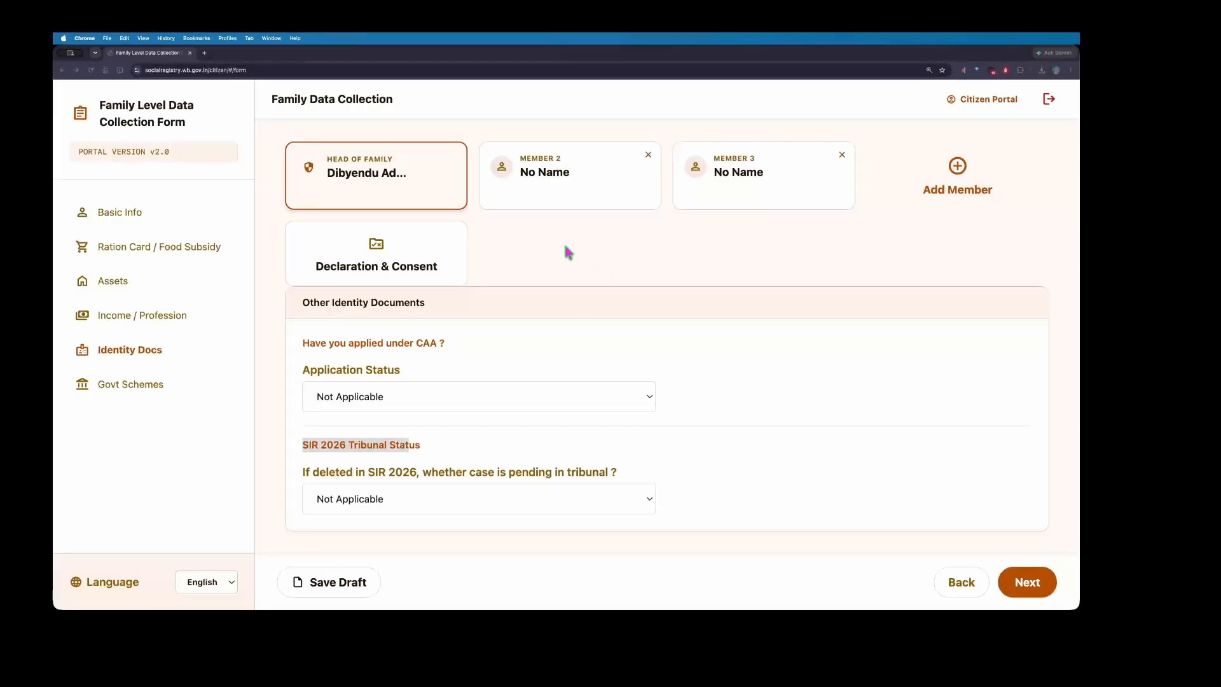
pyautogui.moveTo(305, 475); pyautogui.dragTo(619, 482)
pyautogui.click(530, 459)
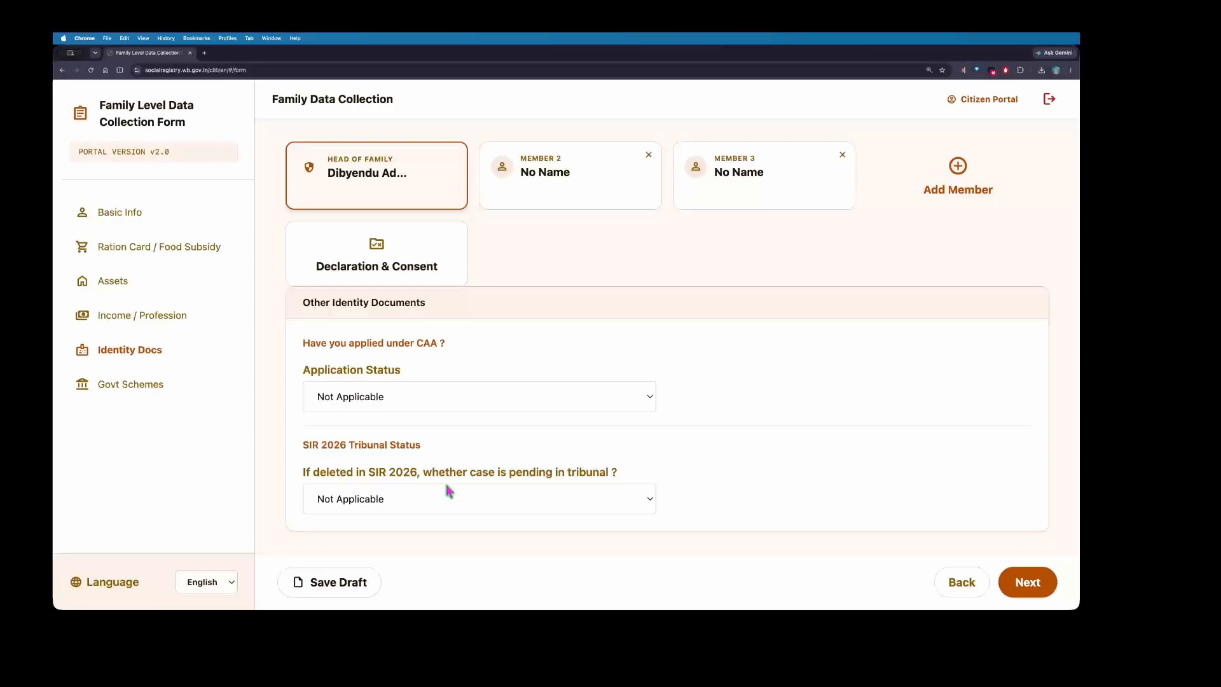
pyautogui.moveTo(423, 479); pyautogui.dragTo(621, 484)
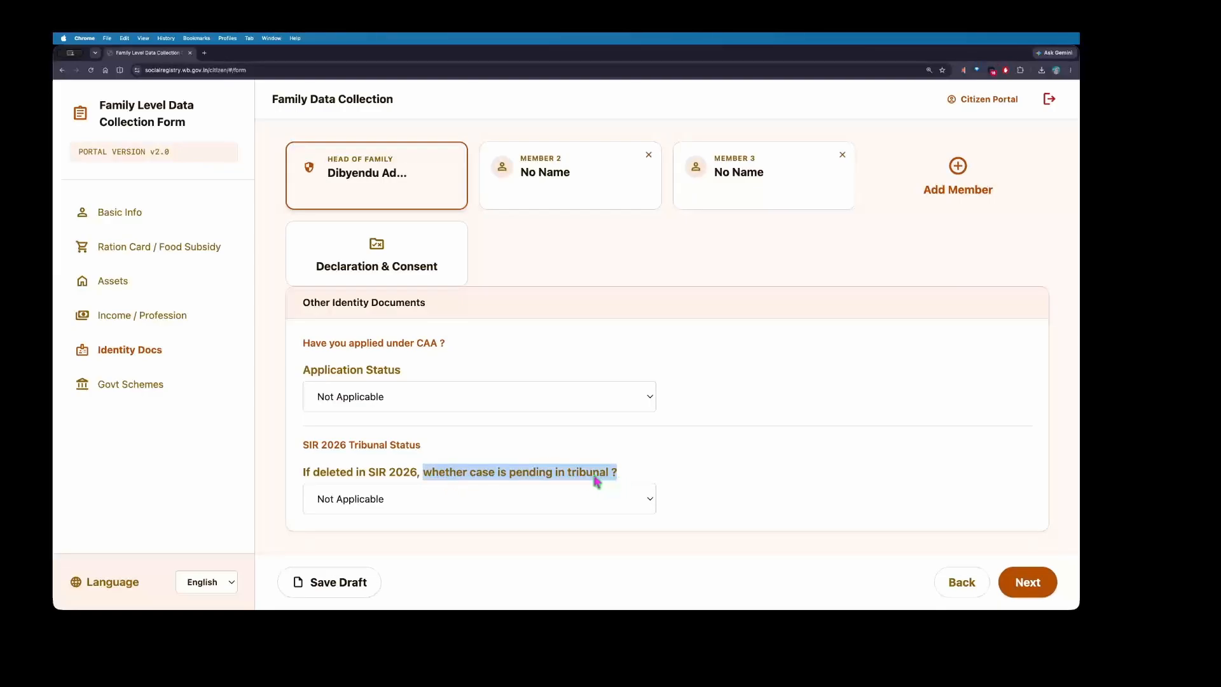
pyautogui.click(500, 499)
pyautogui.click(499, 495)
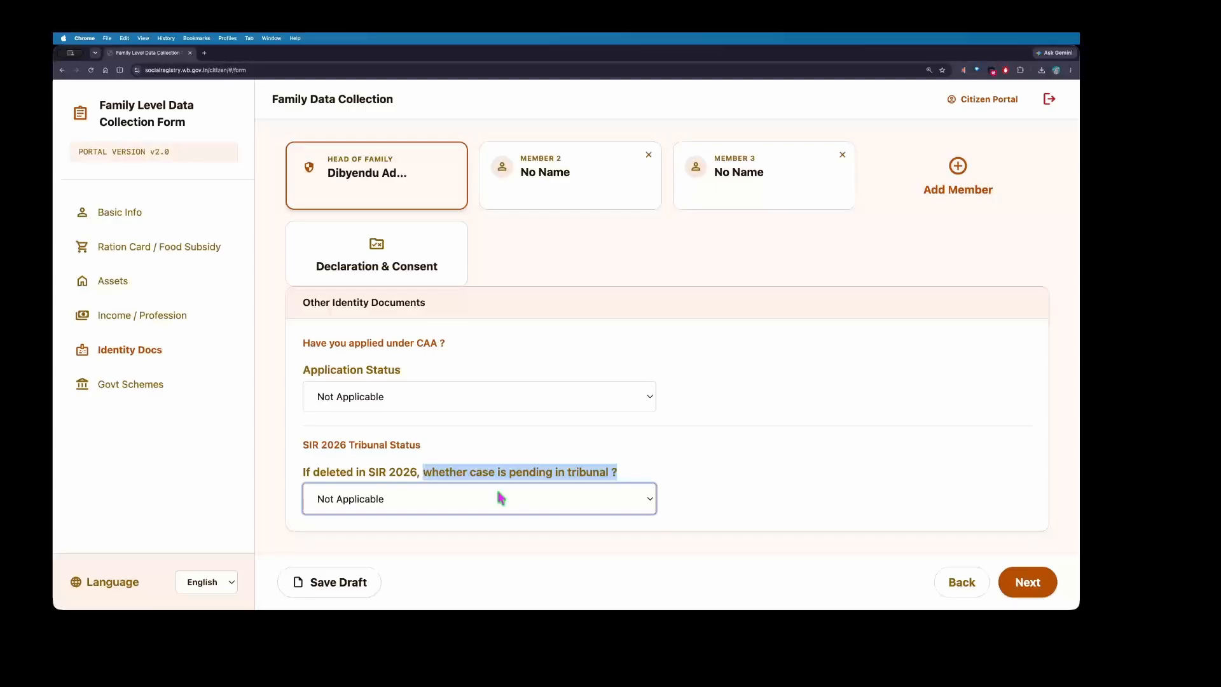
pyautogui.click(501, 498)
pyautogui.click(476, 516)
pyautogui.click(465, 505)
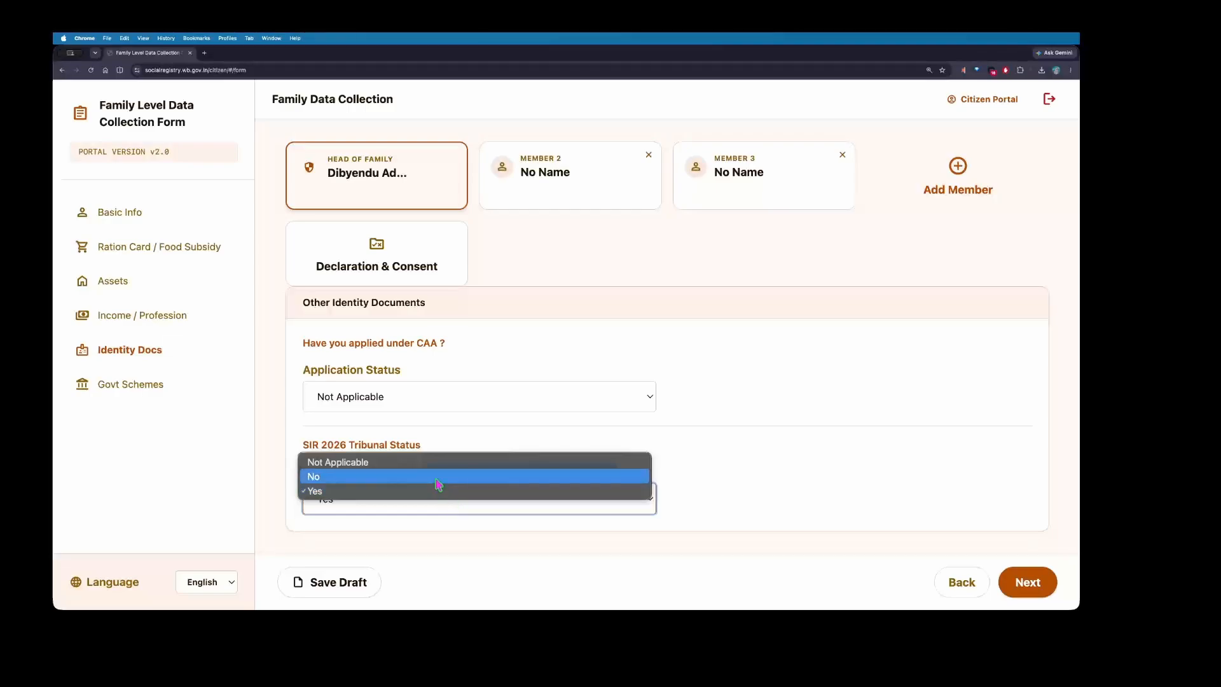
pyautogui.click(466, 481)
pyautogui.click(679, 477)
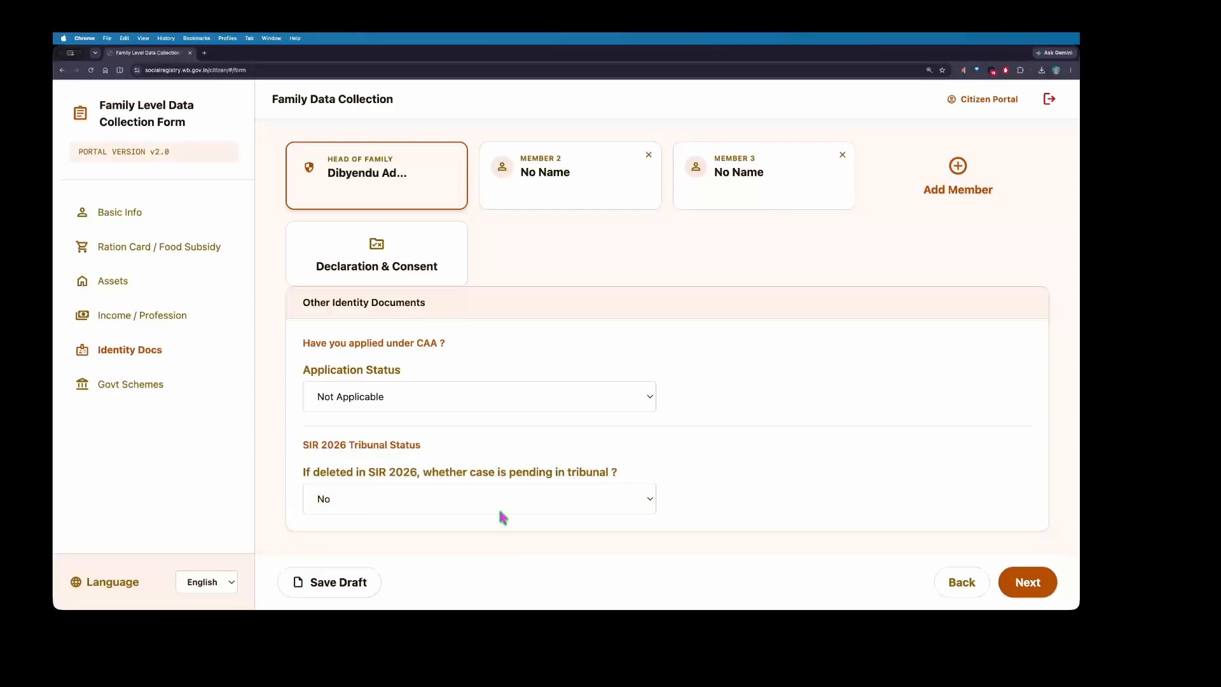
pyautogui.click(1028, 582)
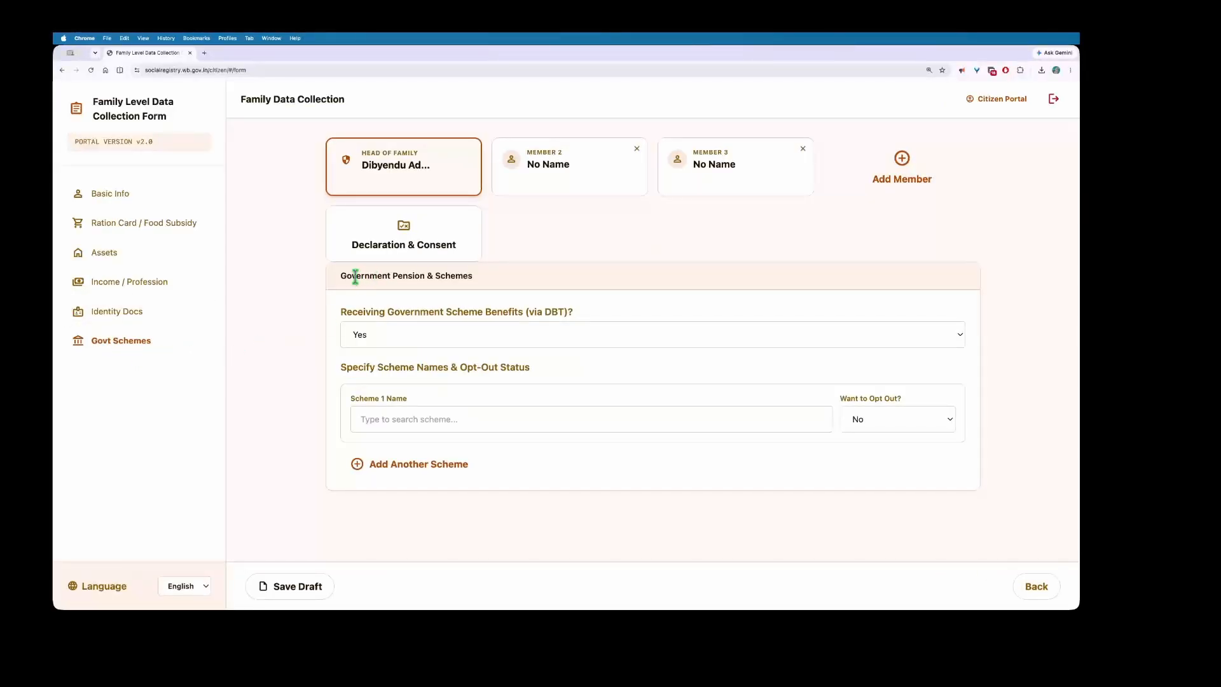
# Step: Answer Yes to receiving DBT benefits
pyautogui.moveTo(346, 275); pyautogui.dragTo(482, 280)
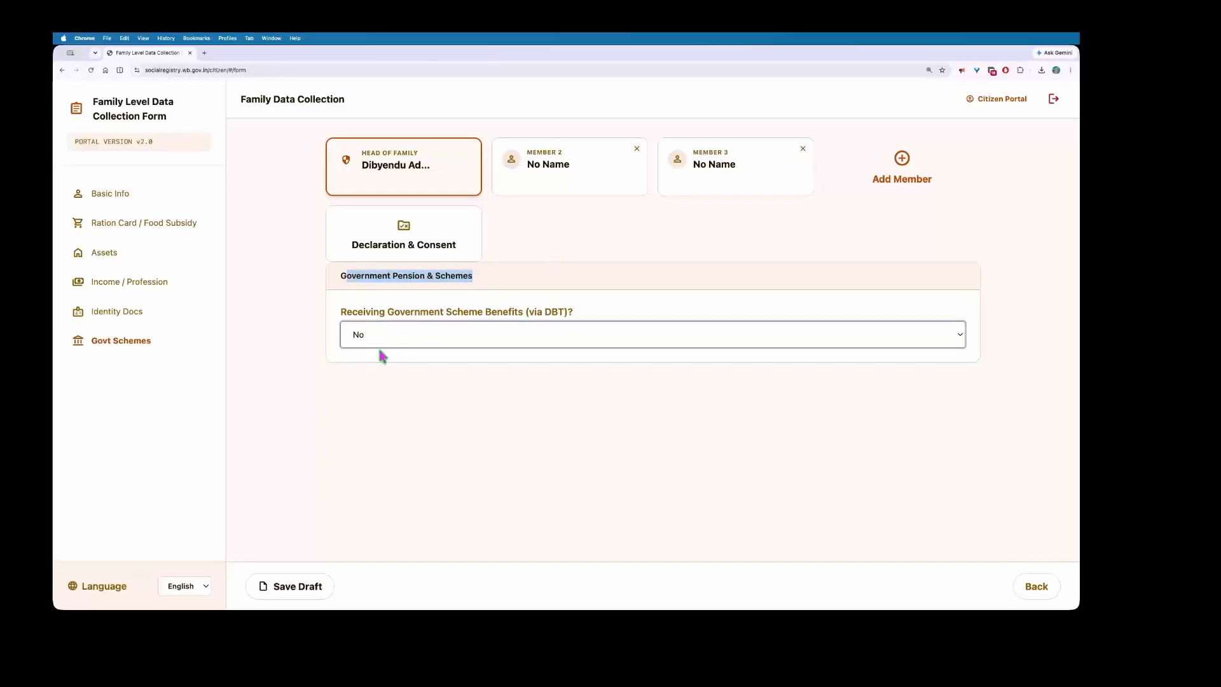
pyautogui.click(483, 337)
pyautogui.click(426, 340)
pyautogui.click(427, 341)
pyautogui.click(417, 317)
pyautogui.click(439, 334)
pyautogui.click(445, 342)
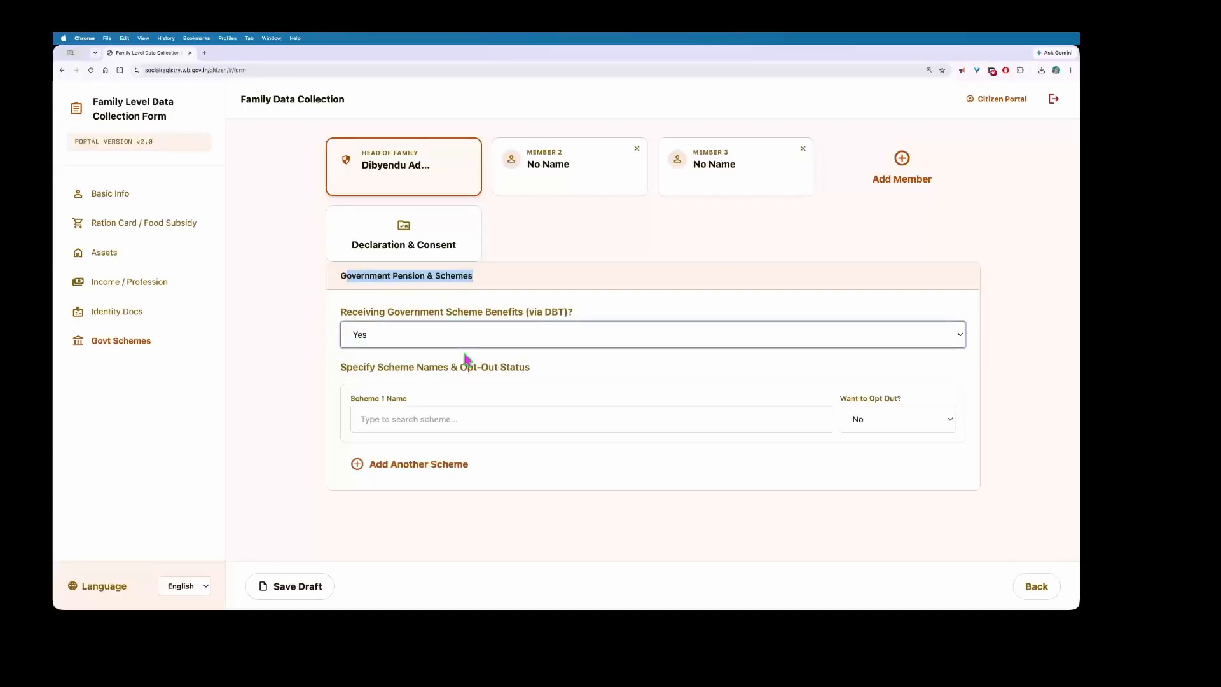
# Step: Choose Kanyashree Prakalpa as Scheme 1, keeping opt-out at No
pyautogui.click(399, 425)
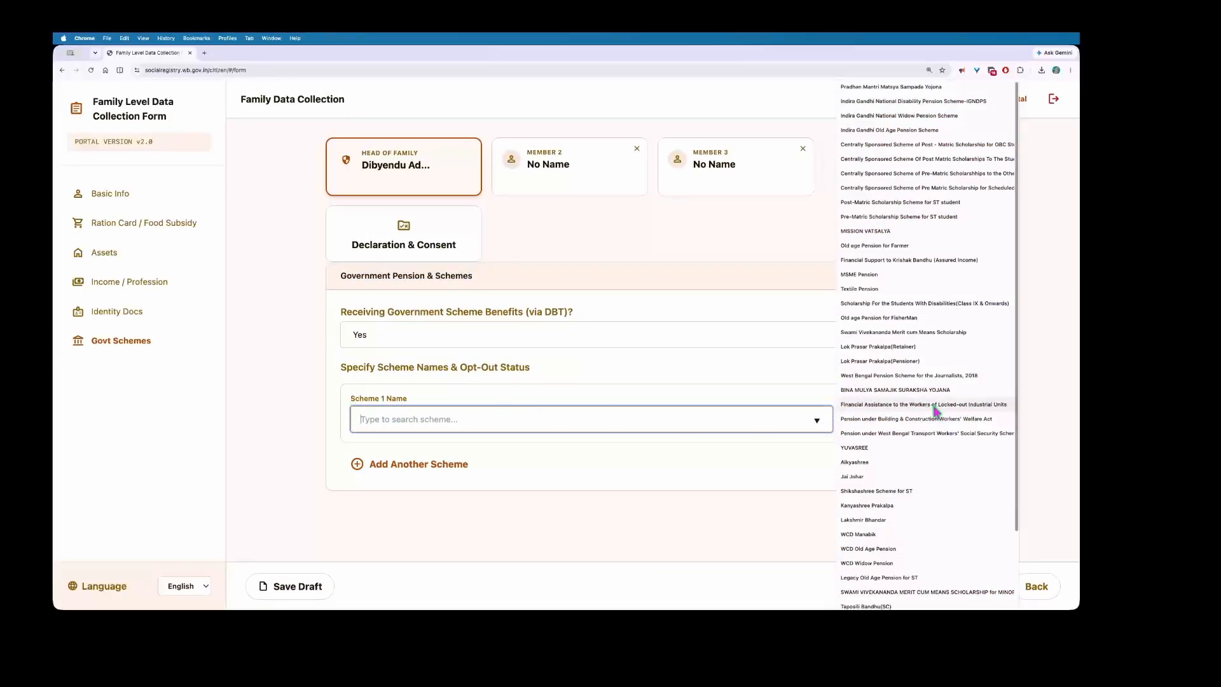
pyautogui.scroll(-3, 934, 410)
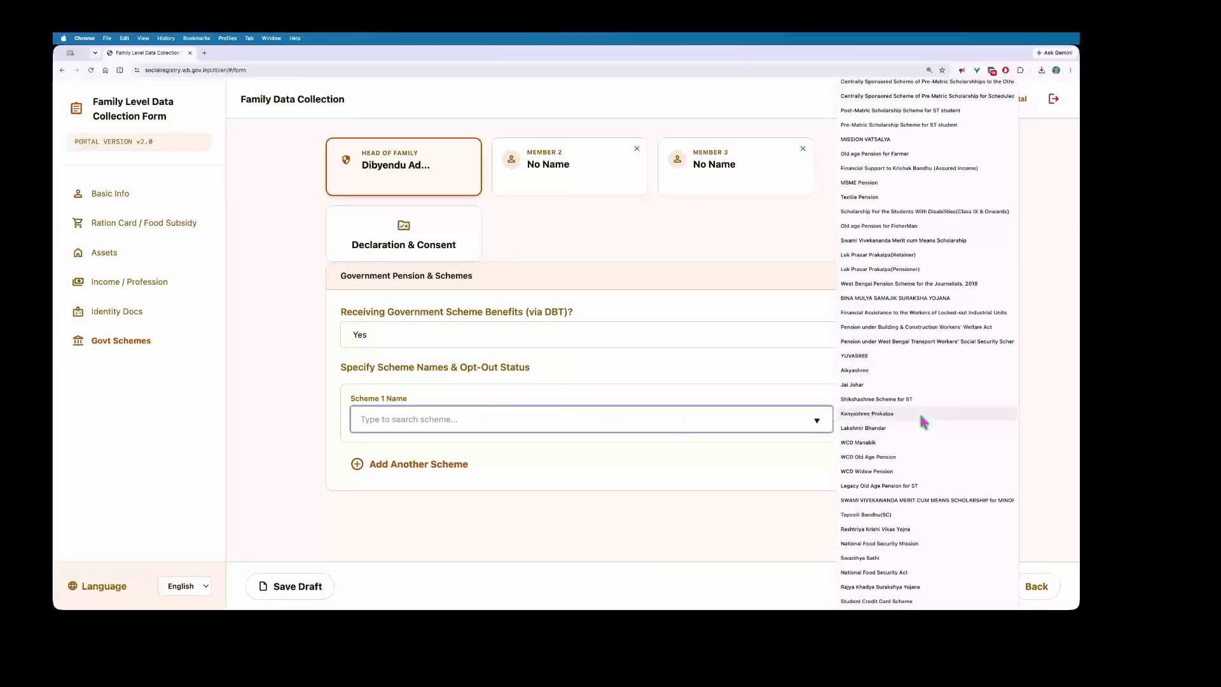
pyautogui.click(921, 418)
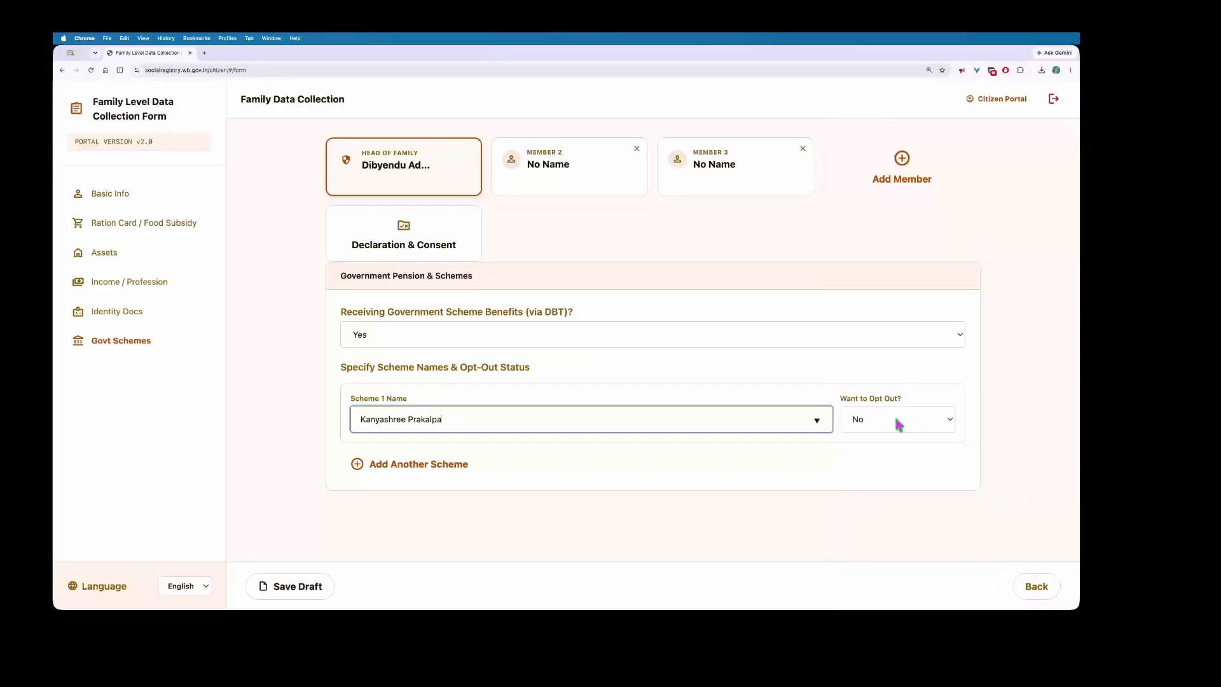
pyautogui.click(847, 403)
pyautogui.tripleClick(847, 402)
pyautogui.click(902, 419)
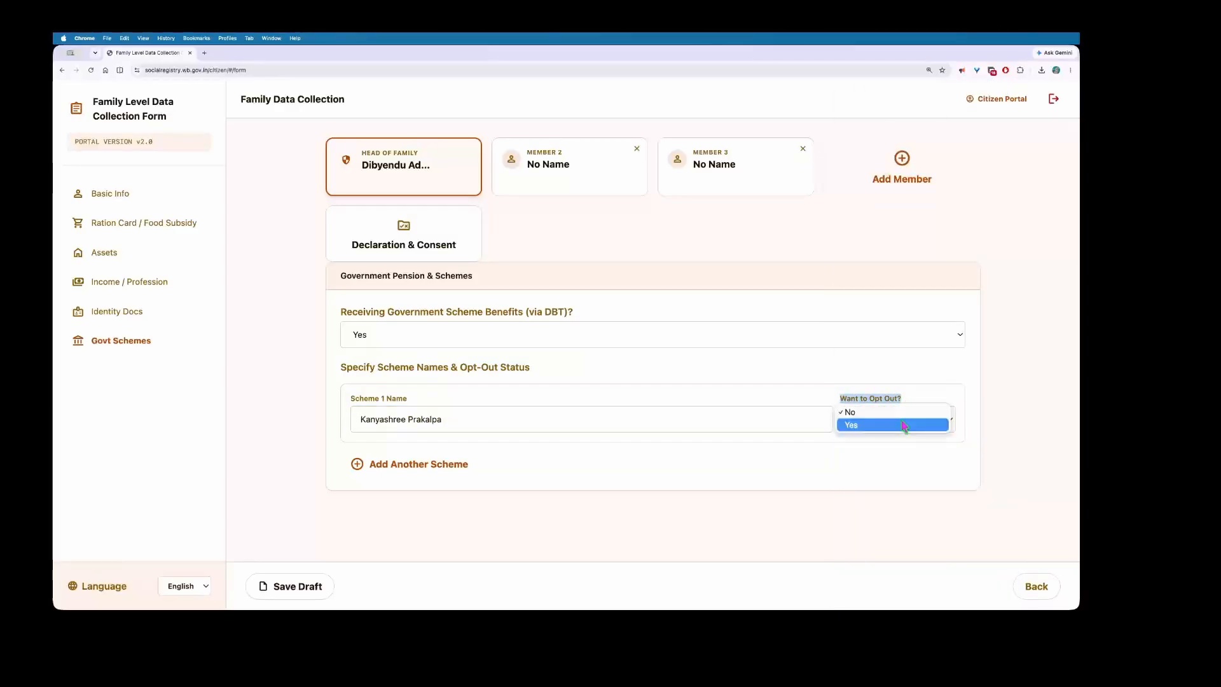
pyautogui.click(862, 415)
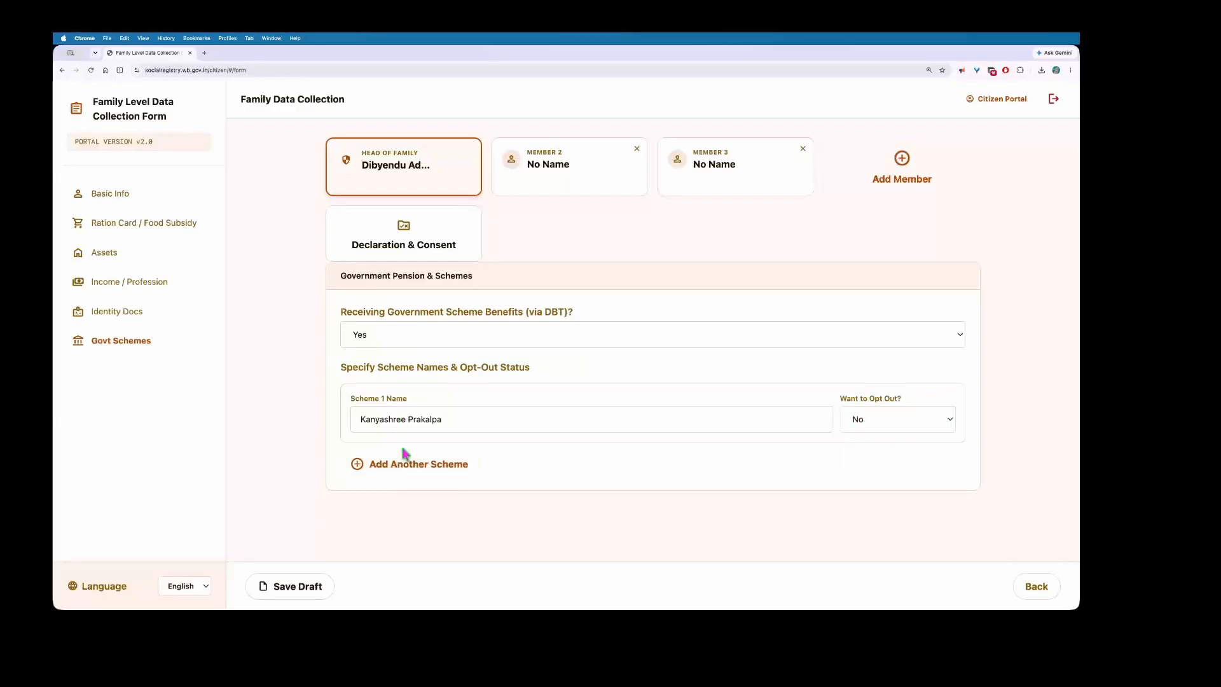
# Step: Add Lakshmir Bhandar as a second scheme with opt-out Yes, then save the draft
pyautogui.click(409, 474)
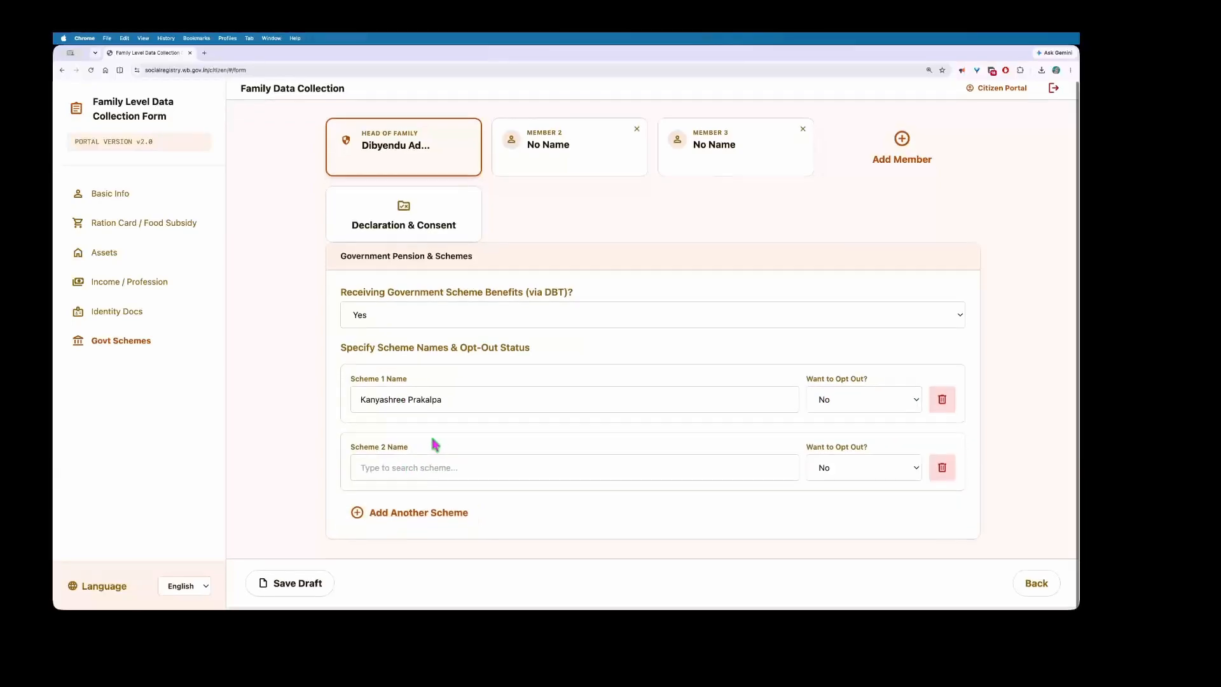
pyautogui.click(434, 470)
pyautogui.write('la')
pyautogui.click(438, 431)
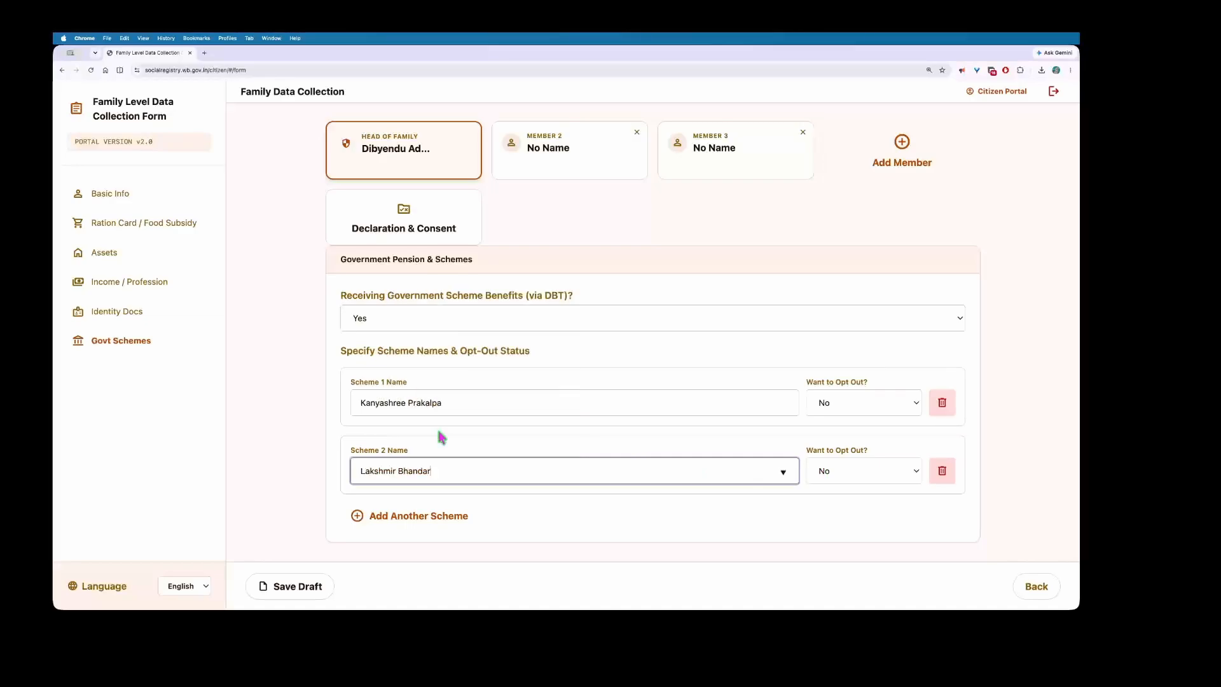
pyautogui.click(863, 471)
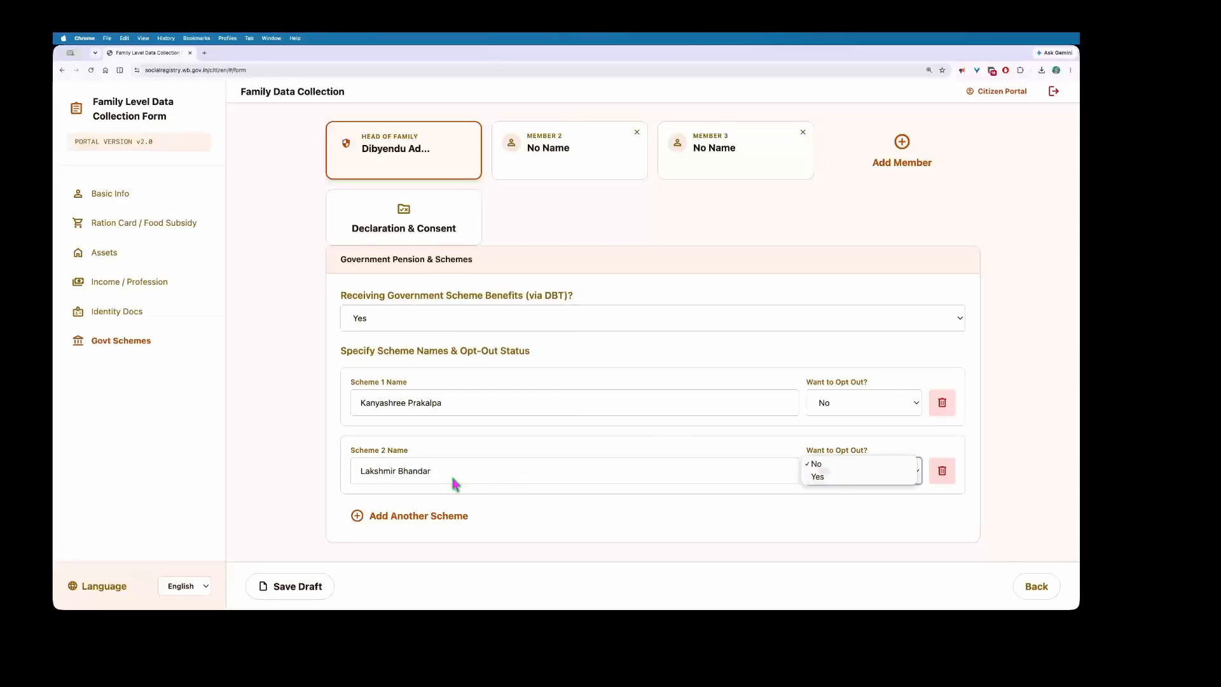
pyautogui.click(453, 478)
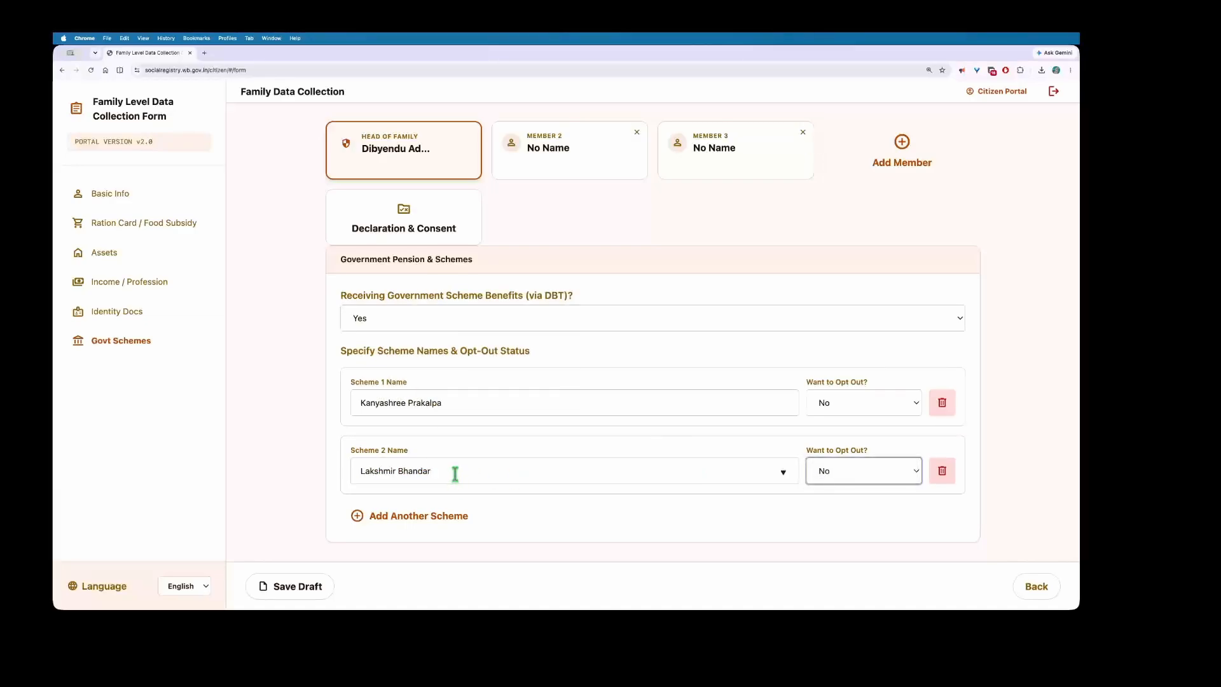
pyautogui.tripleClick(455, 472)
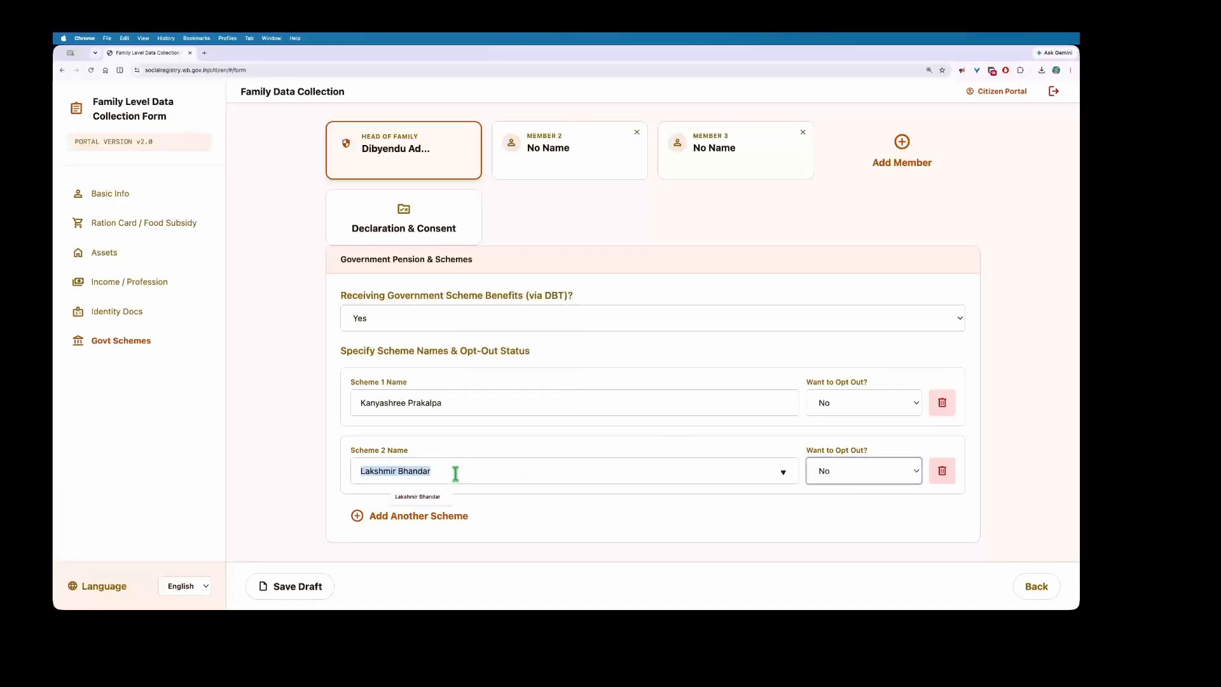
pyautogui.click(574, 494)
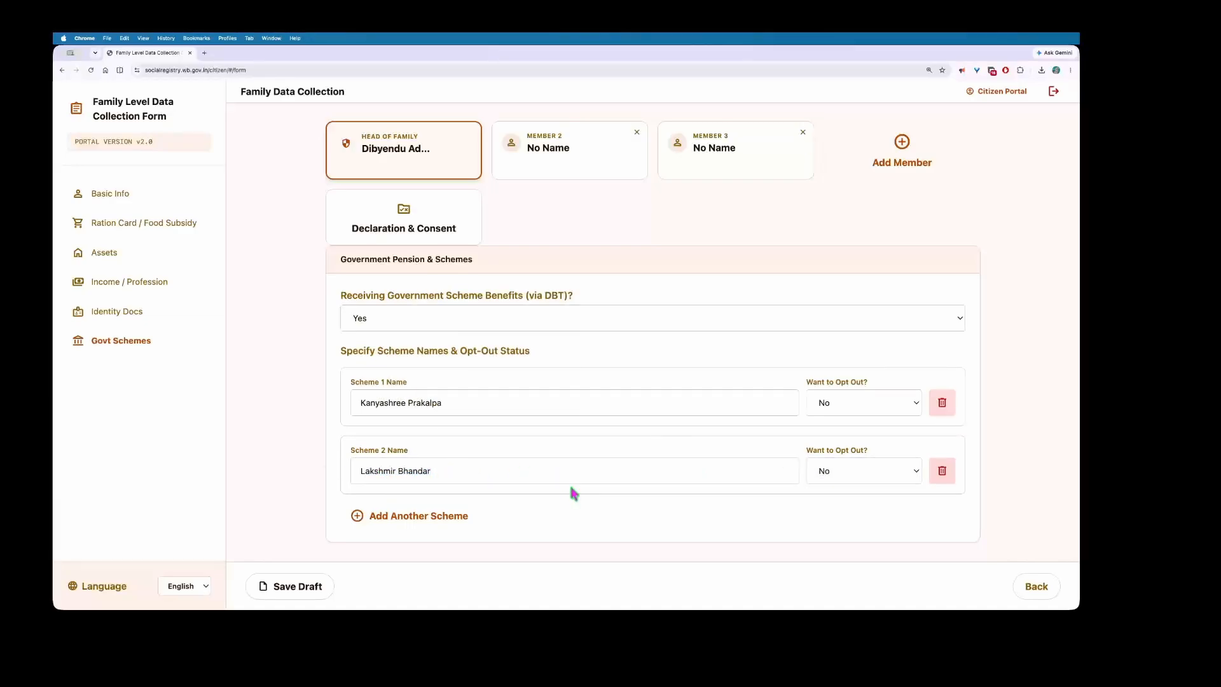
pyautogui.click(837, 471)
pyautogui.click(841, 477)
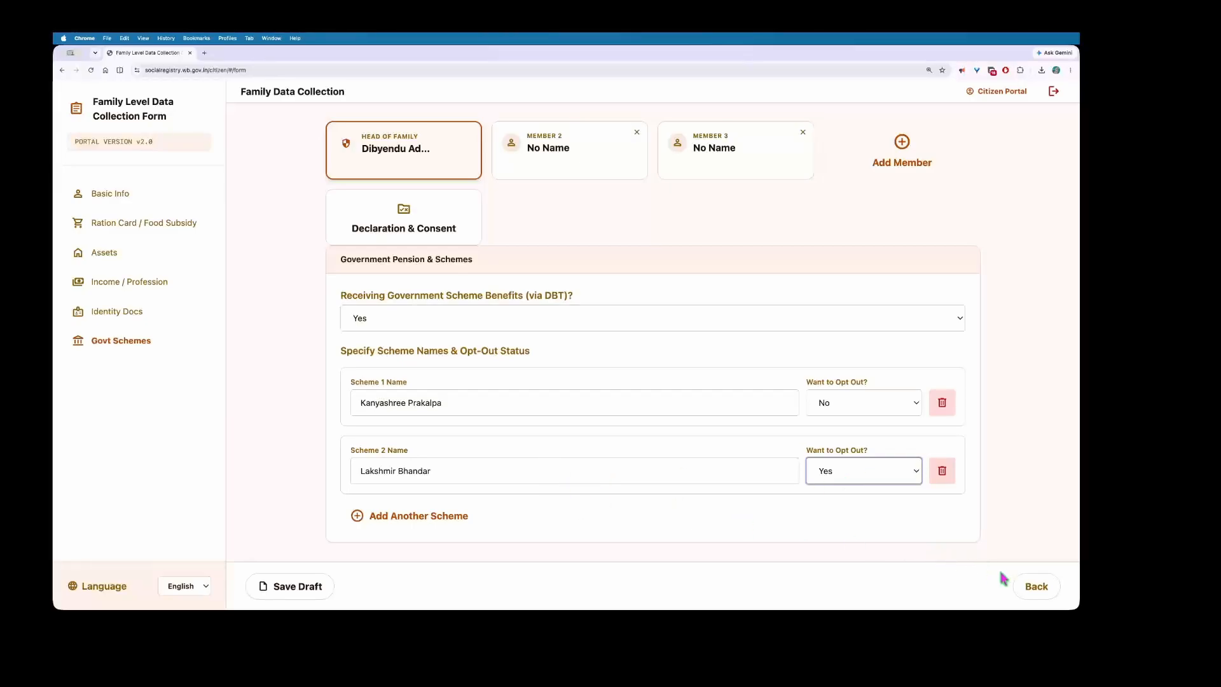
pyautogui.click(304, 585)
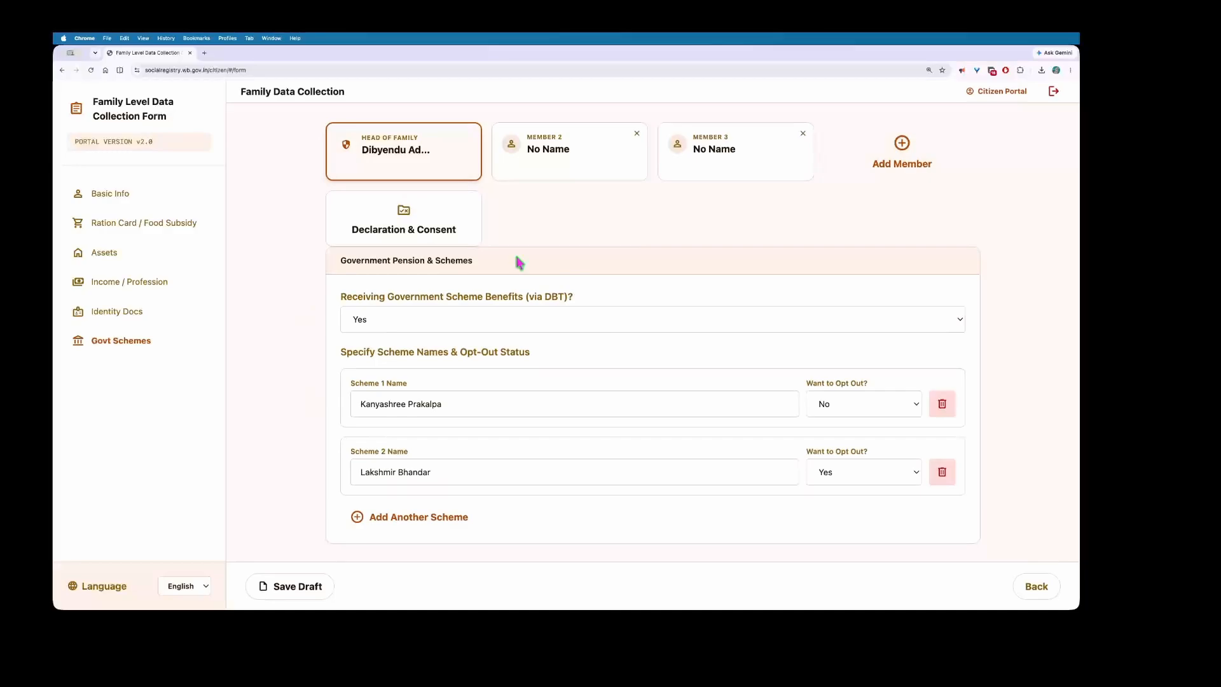
# Step: Check the Member 2 and Member 3 tabs, pass the ration card step, and reach Declaration & Consent
pyautogui.click(550, 150)
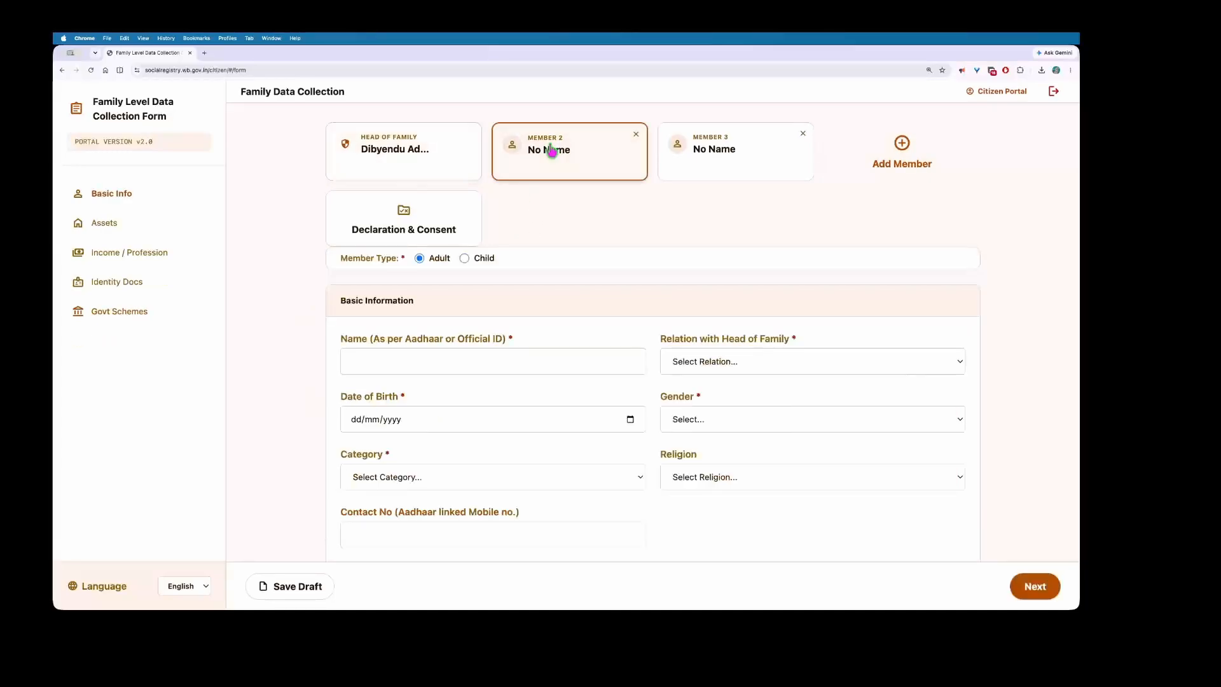
pyautogui.scroll(-5, 654, 294)
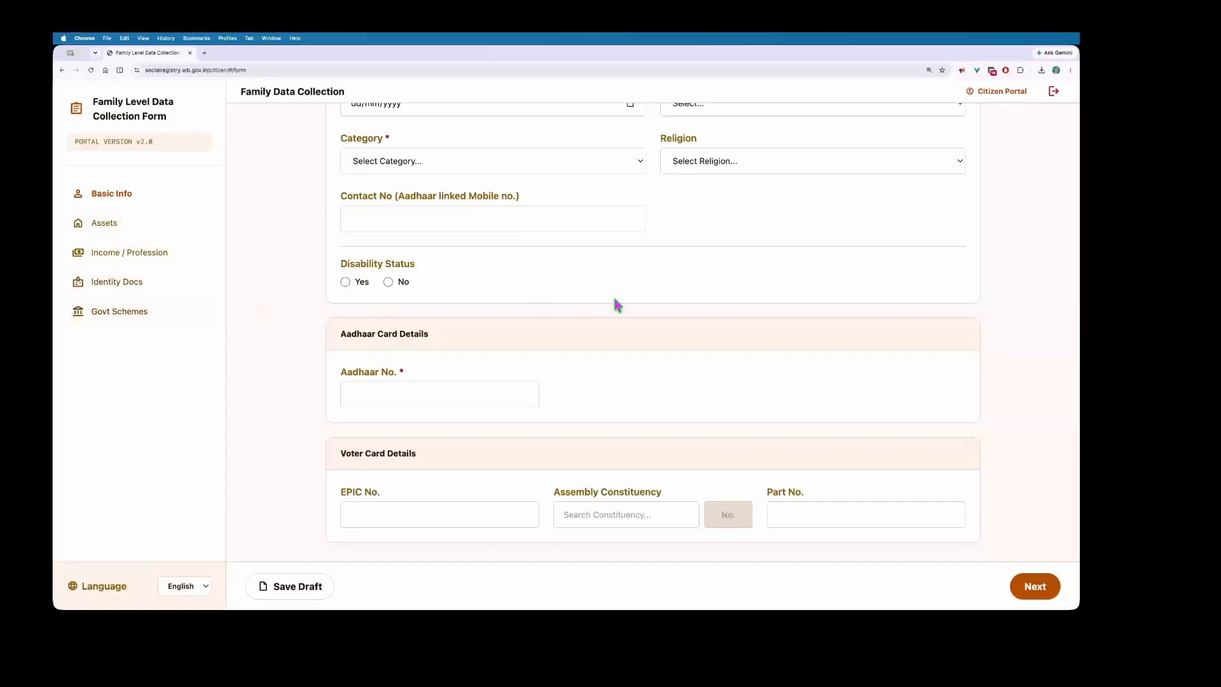
pyautogui.scroll(5, 620, 304)
pyautogui.click(755, 153)
pyautogui.scroll(-4, 497, 292)
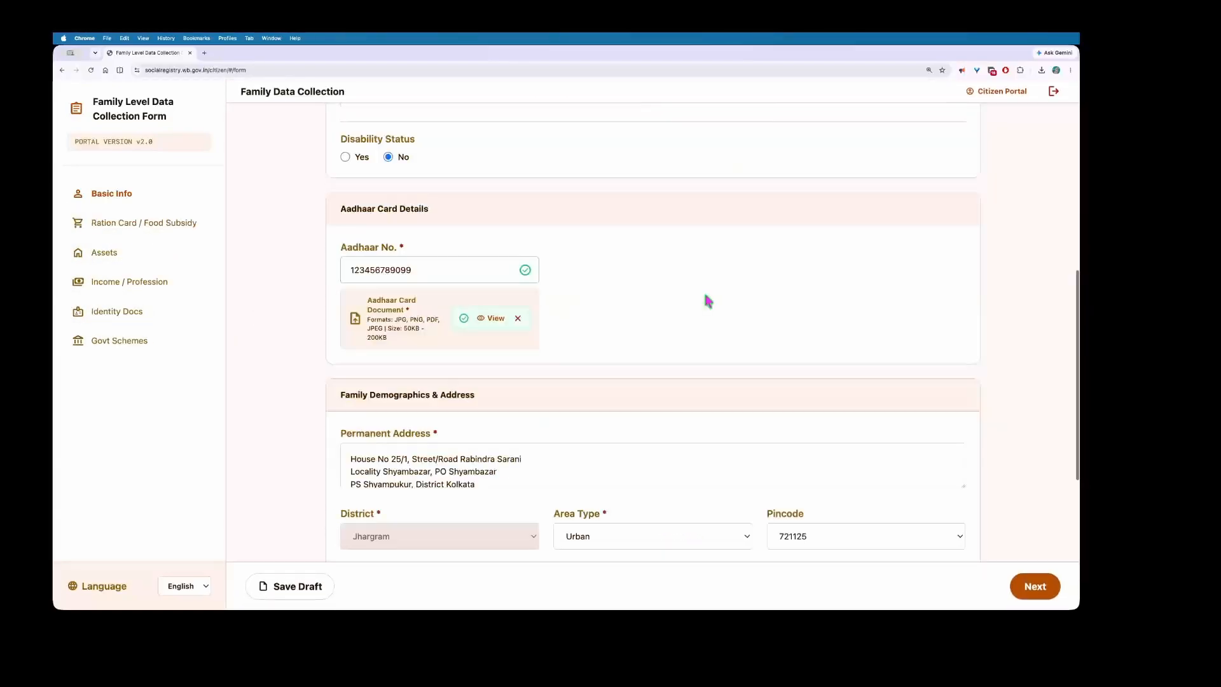
pyautogui.click(1034, 585)
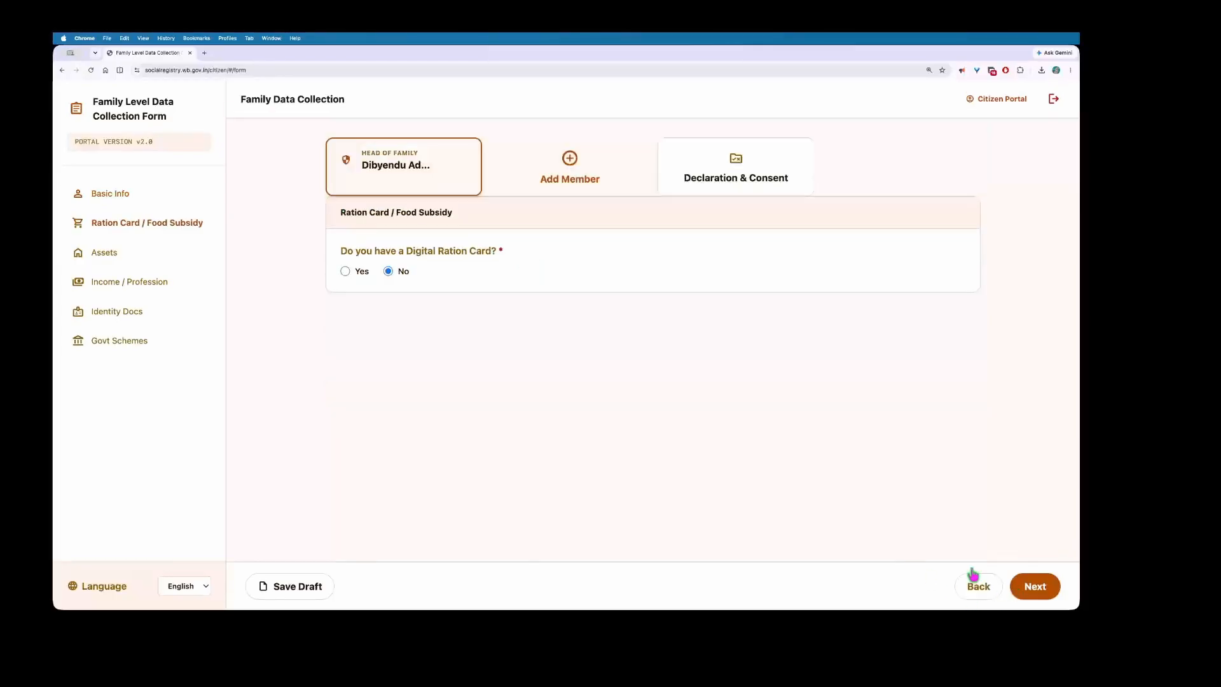
pyautogui.click(750, 173)
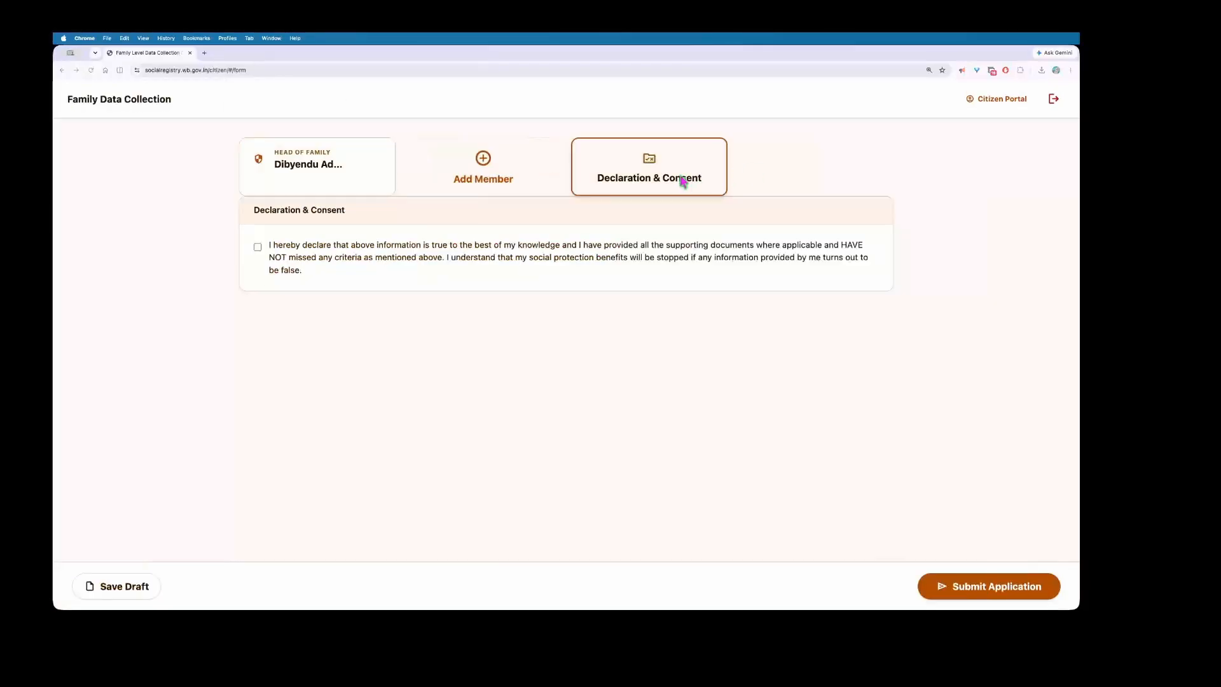
# Step: Tick the Declaration & Consent checkbox confirming all provided information is true
pyautogui.click(258, 249)
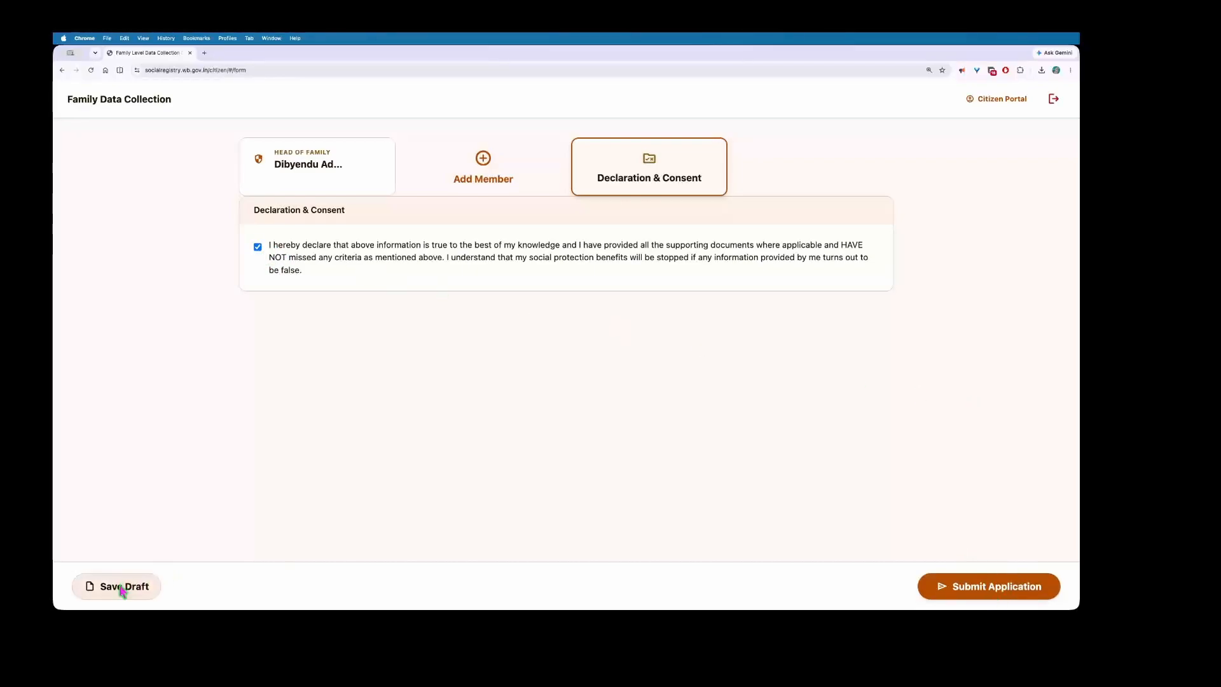
pyautogui.scroll(3, 556, 248)
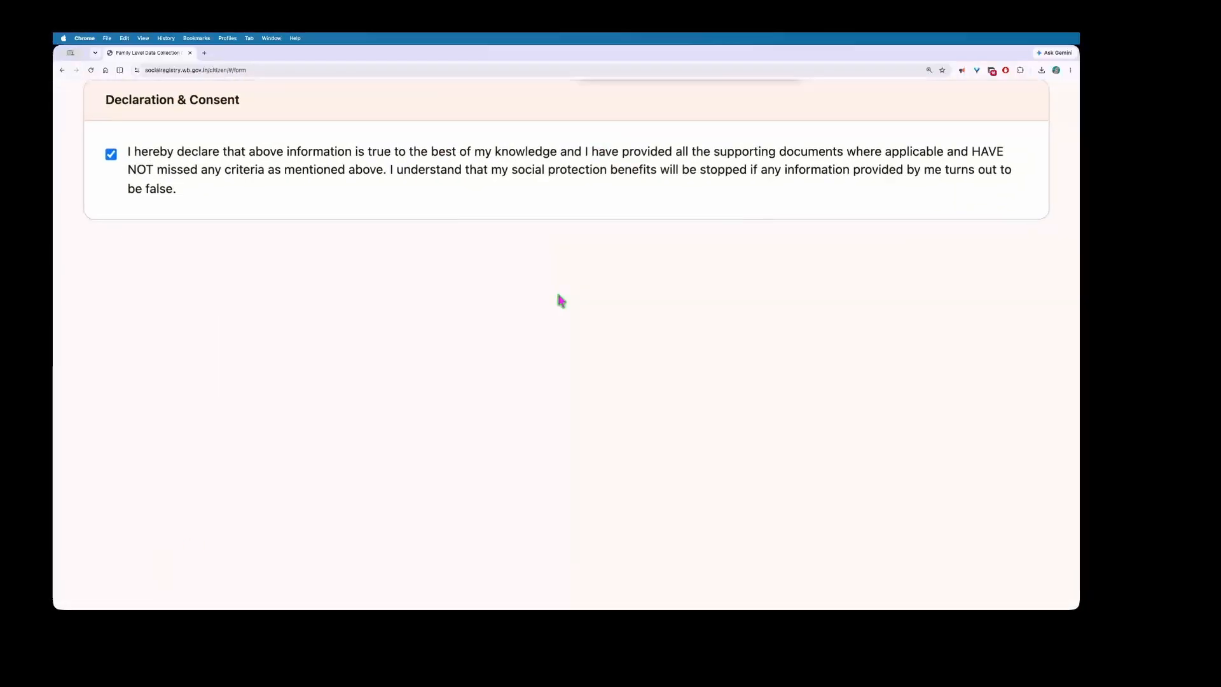
pyautogui.scroll(-3, 557, 291)
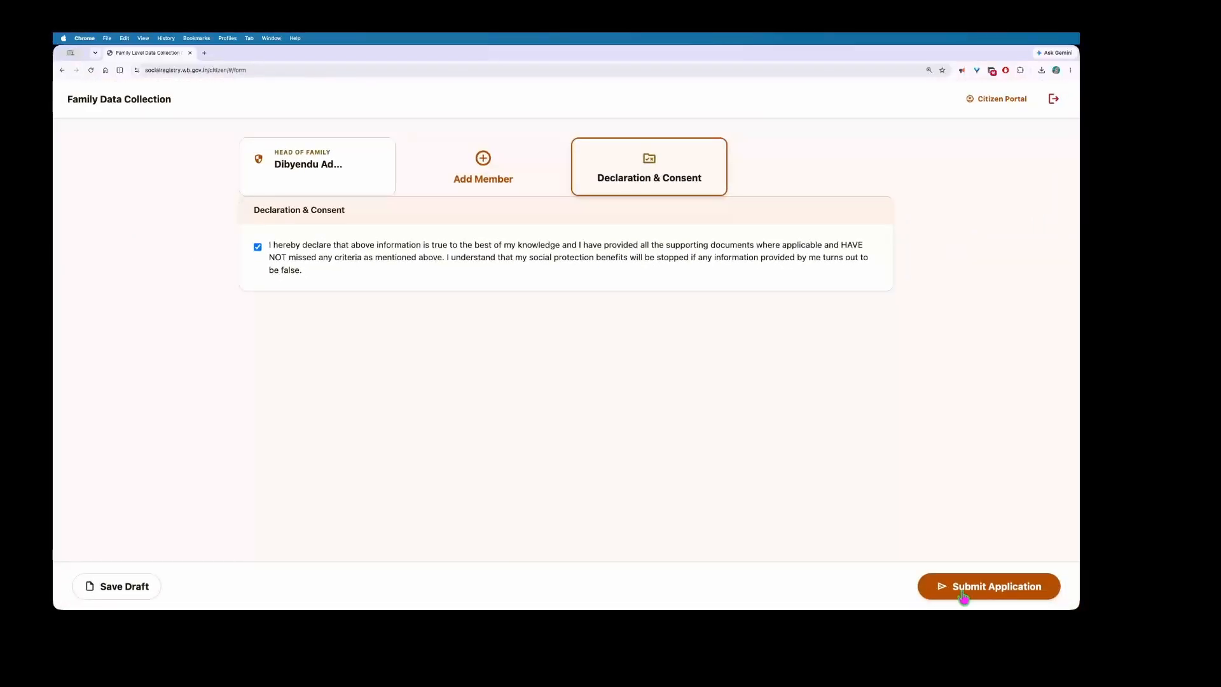